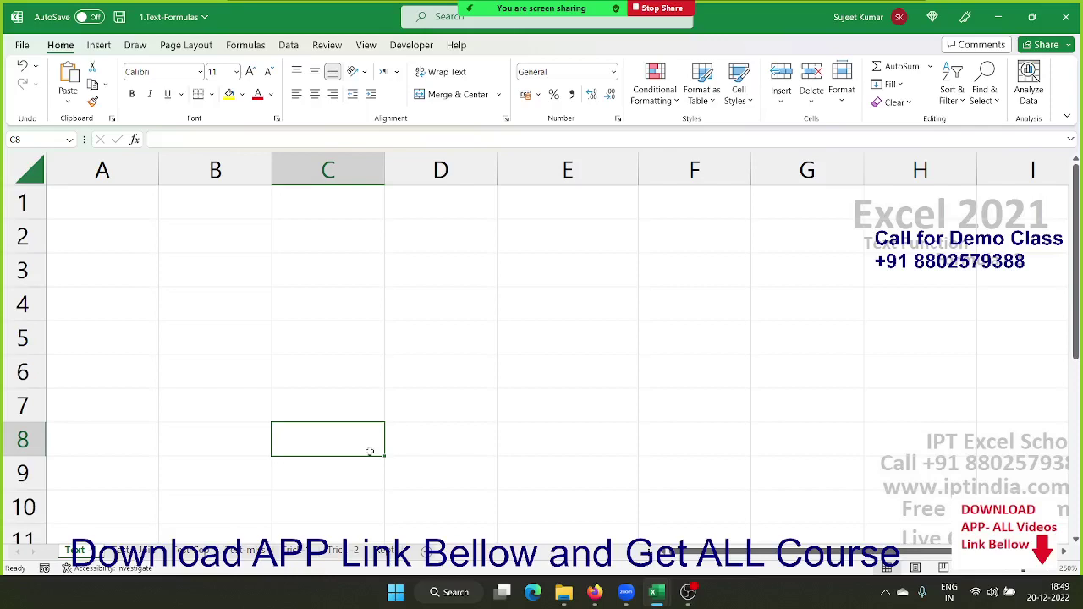
- Enter the letter A in cell B2
click(219, 240)
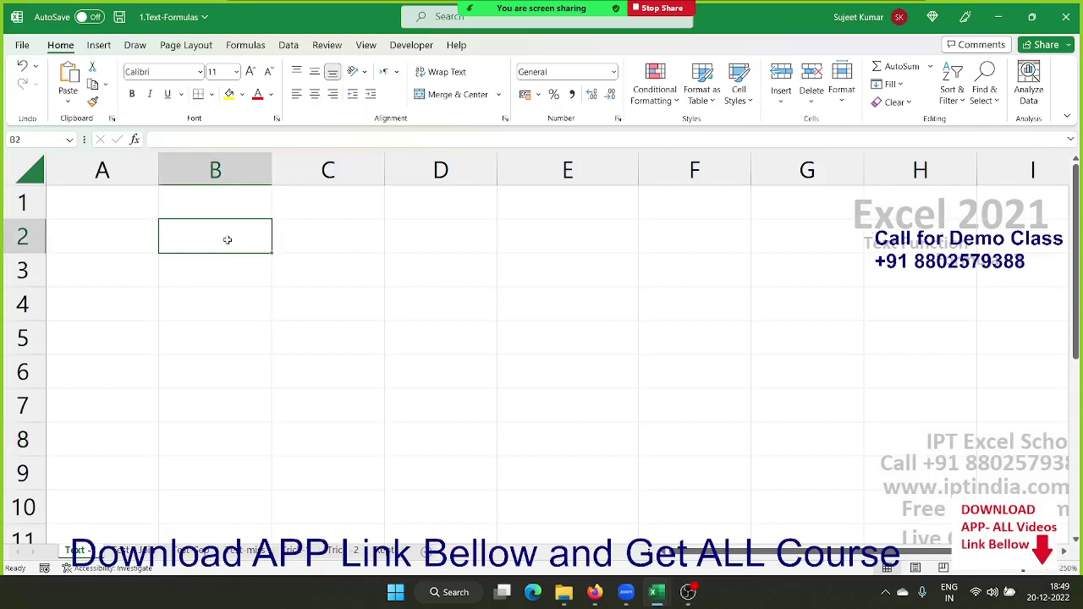
key(Left)
key(Up)
key(Right)
key(Down)
text(A)
key(Right)
- Enter =CODE(B2) in C2 to get the letter's character code
key(F2)
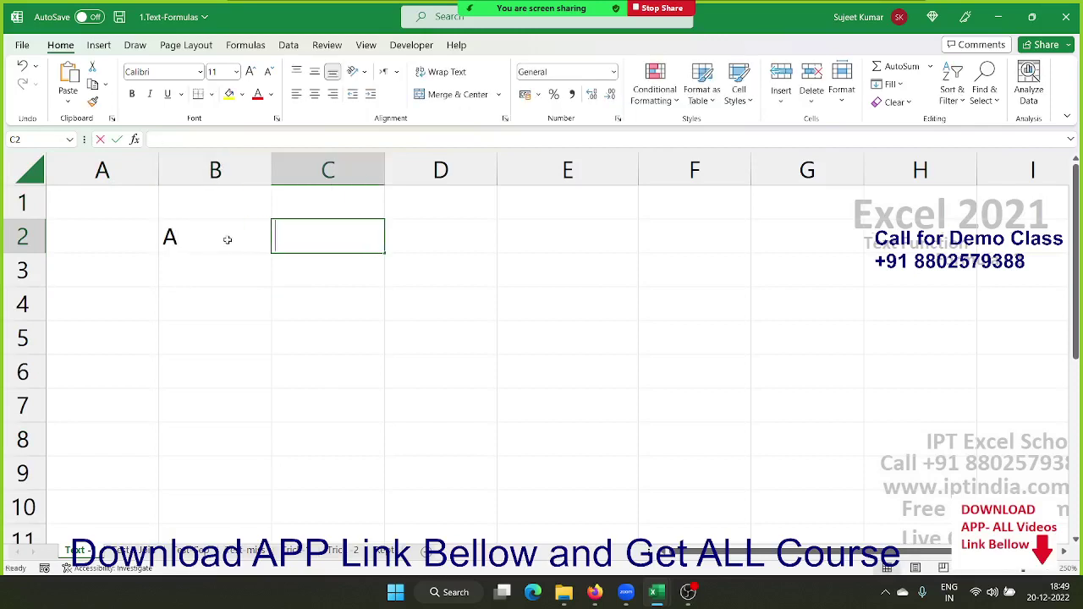
text(=cod)
key(Tab)
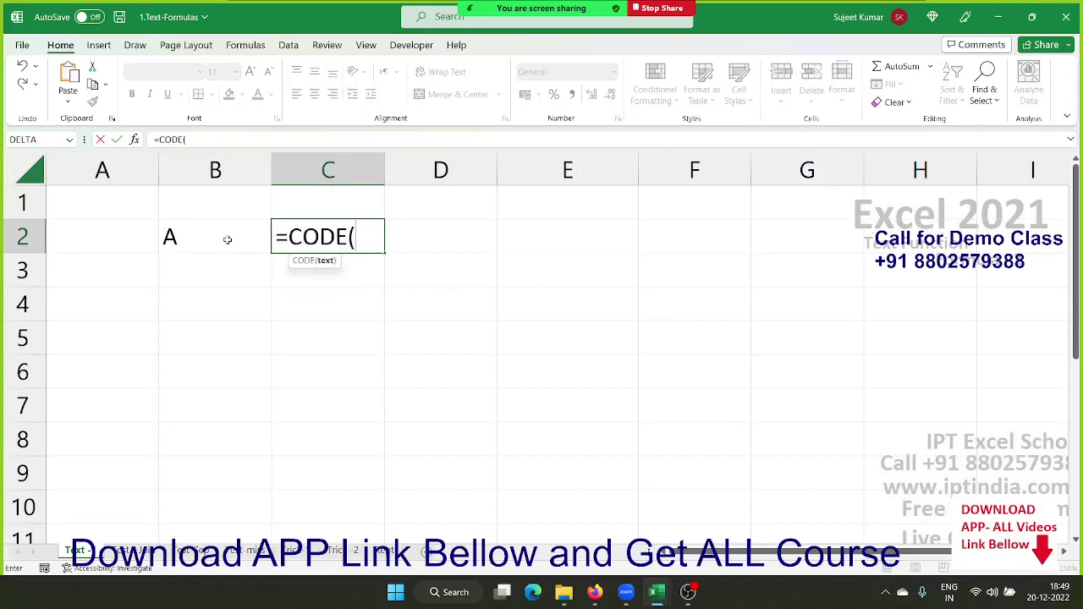
click(227, 239)
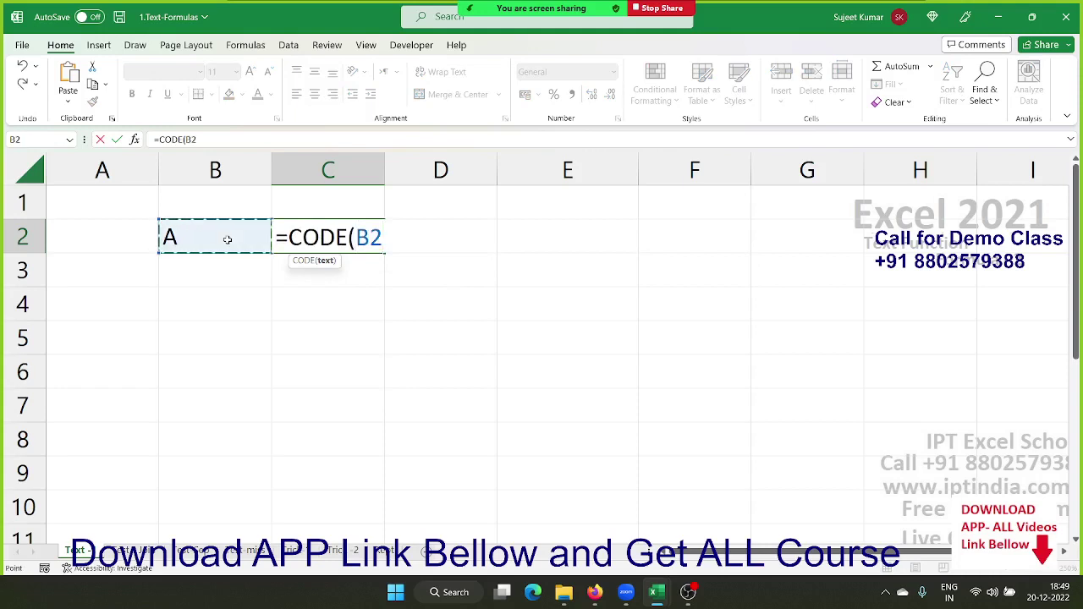
text())
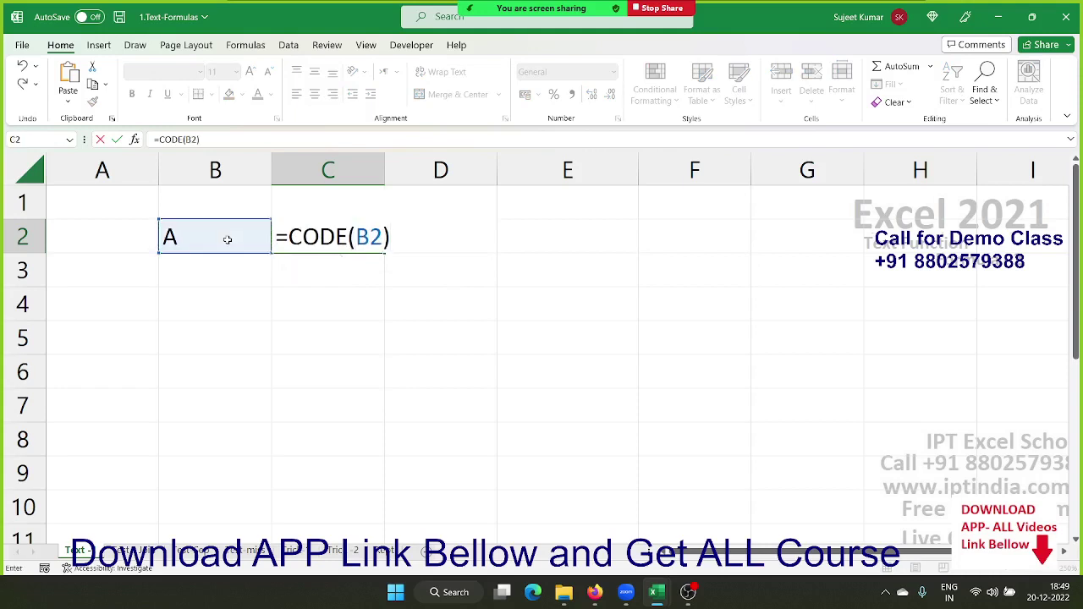
key(Return)
- Change B2 to lowercase a so C2 returns 97
key(Up)
key(Right)
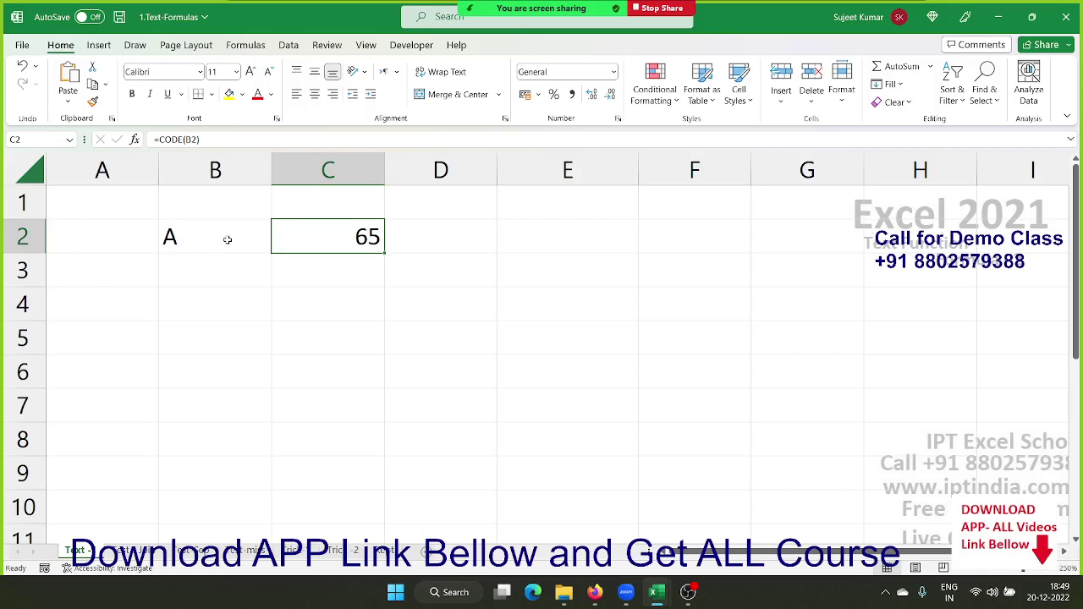
click(227, 240)
text(a)
key(Tab)
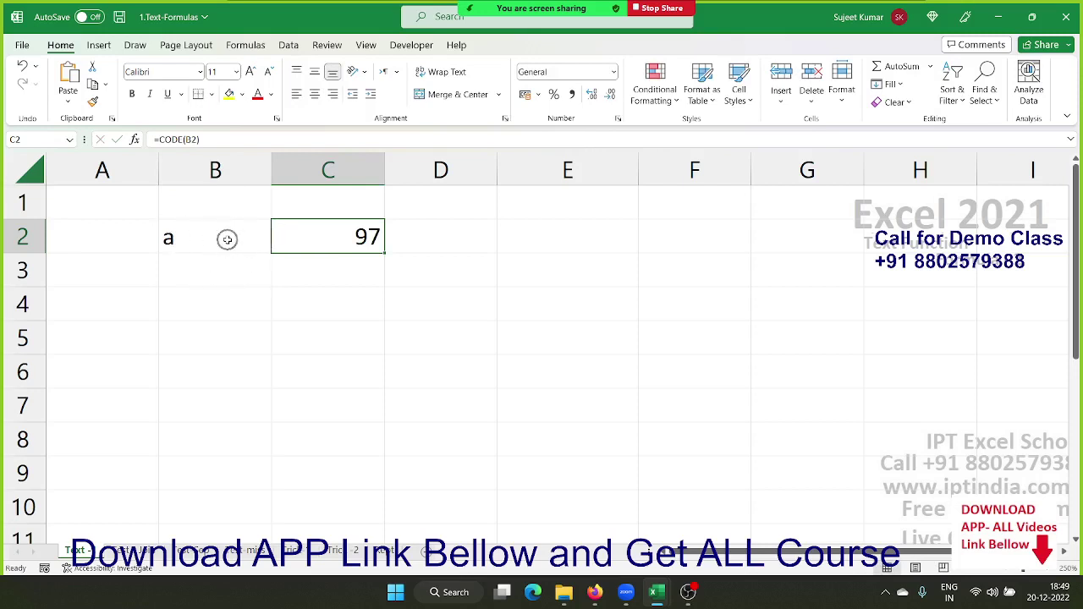
- Restore uppercase A in B2 so C2 shows 65
text(A)
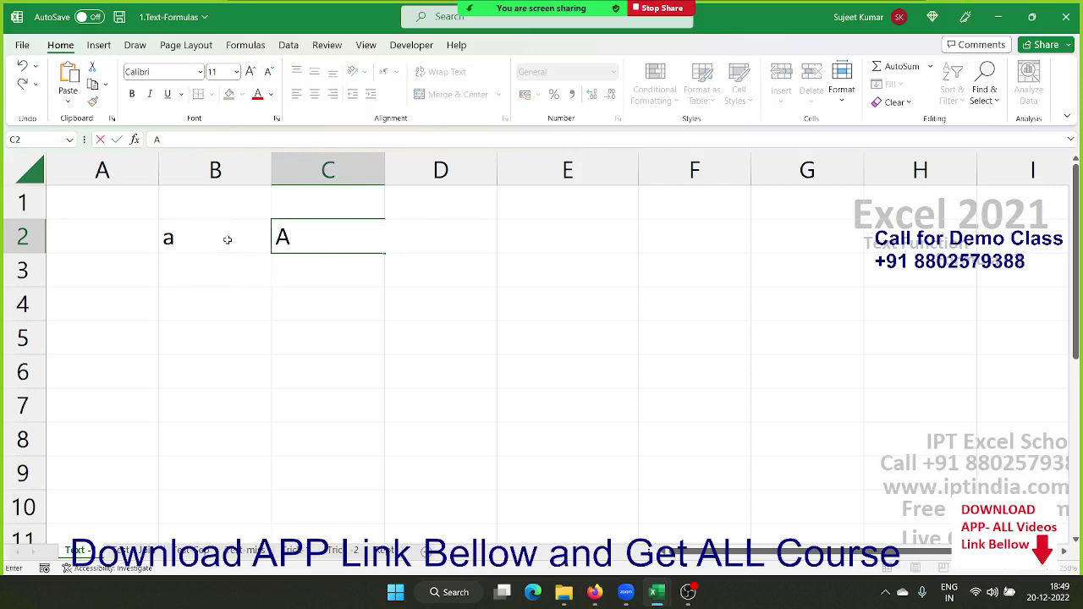
key(Escape)
click(226, 240)
text(A)
key(Tab)
key(Tab)
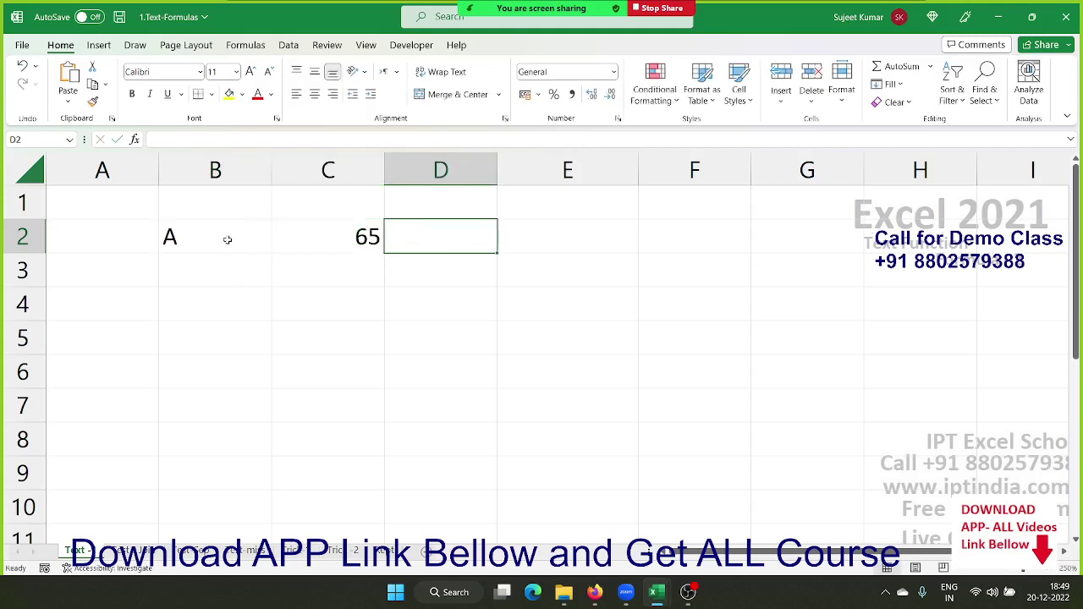
- Enter =CHAR(C2) in D2 to convert 65 back into A
text(=c)
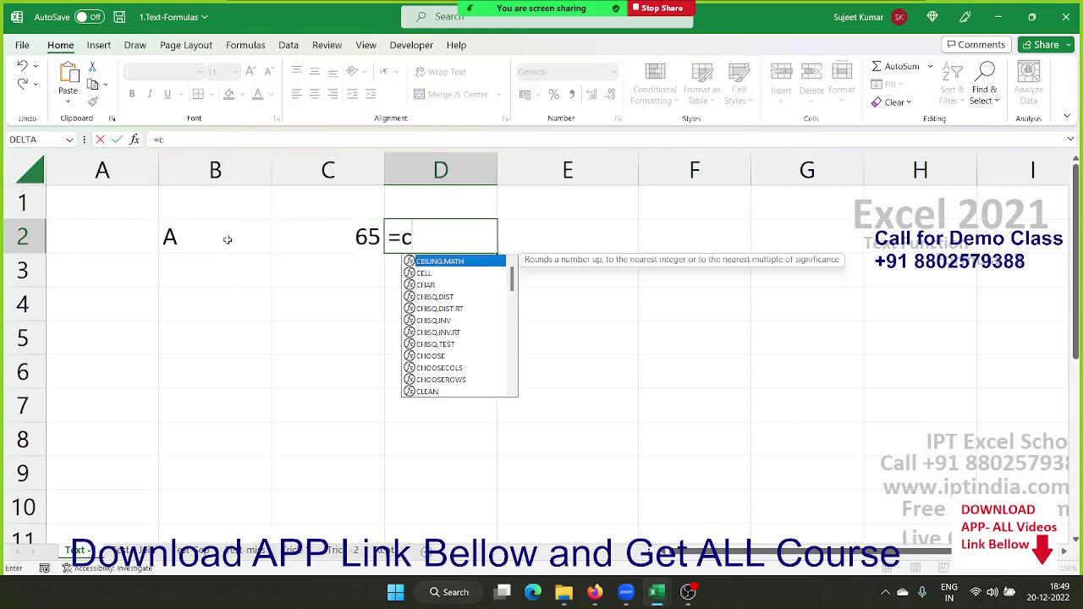
text(h)
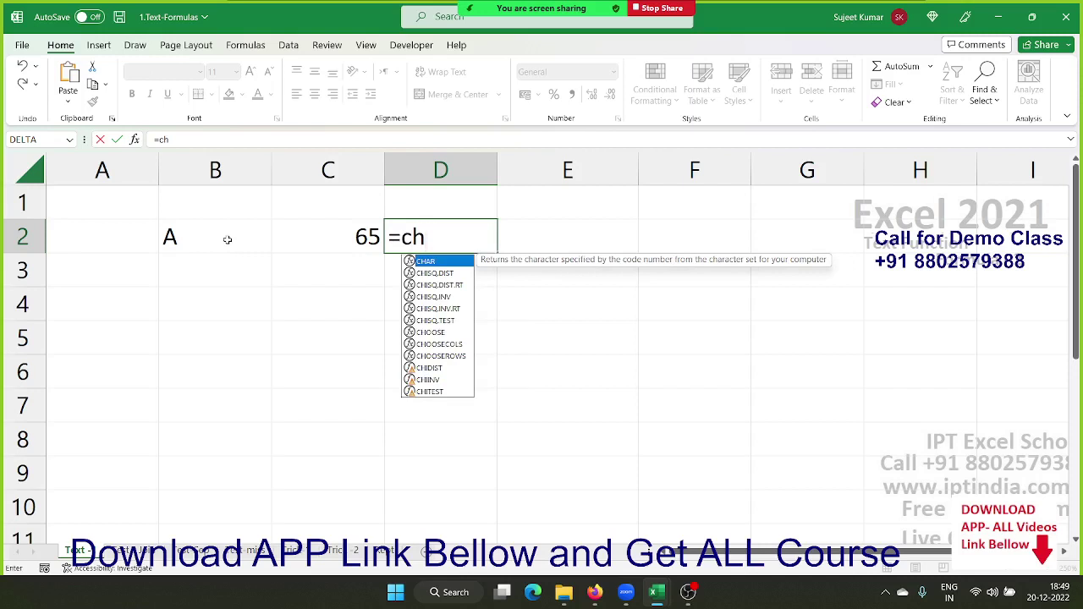
key(Tab)
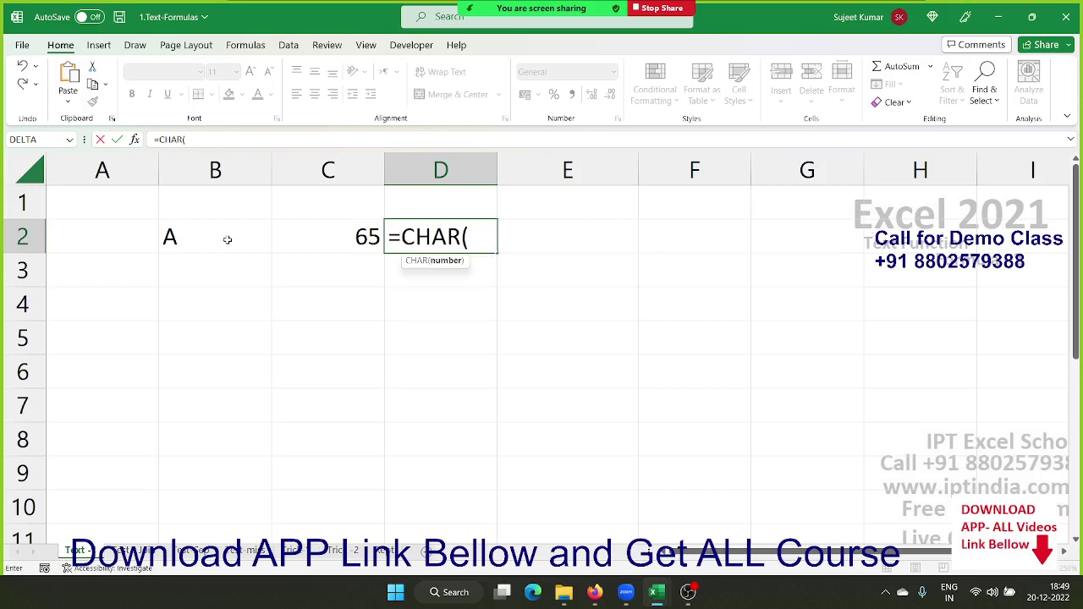
key(Left)
key(Return)
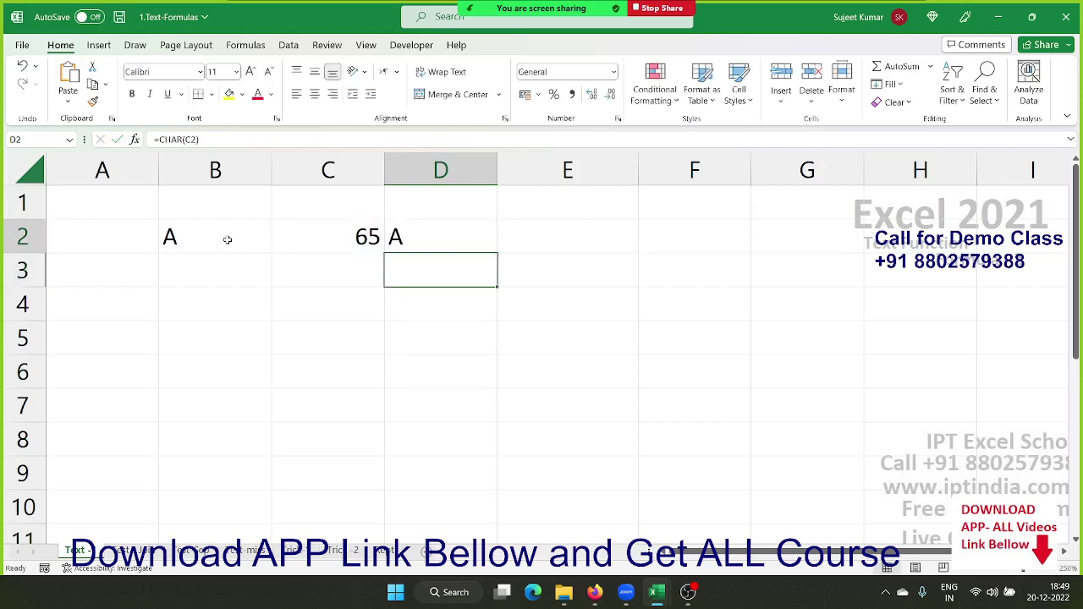
key(Up)
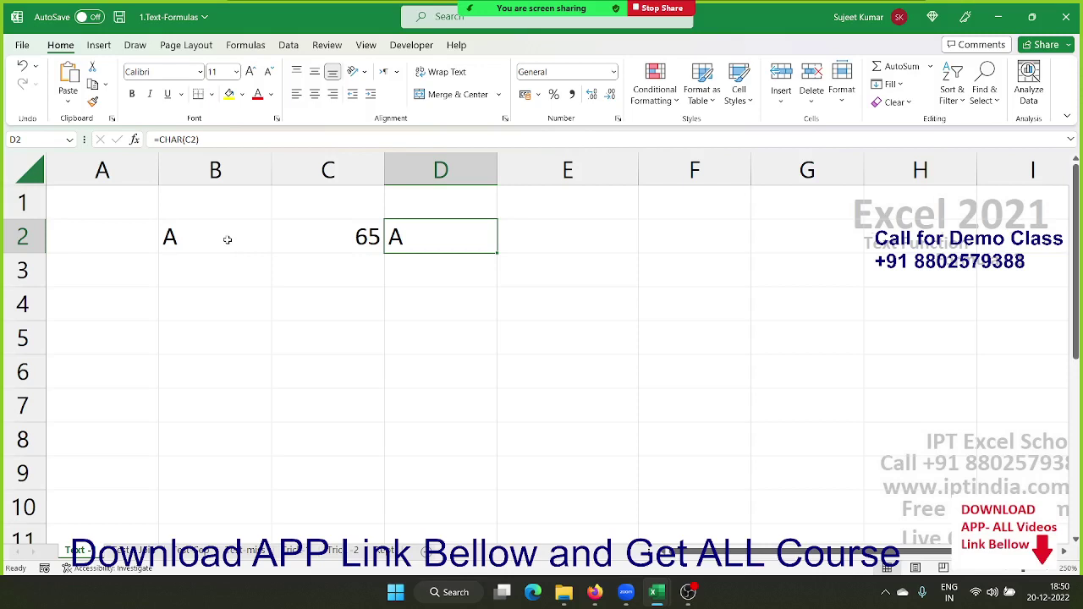
key(Down)
key(Down)
key(Left)
key(Left)
key(Left)
key(Up)
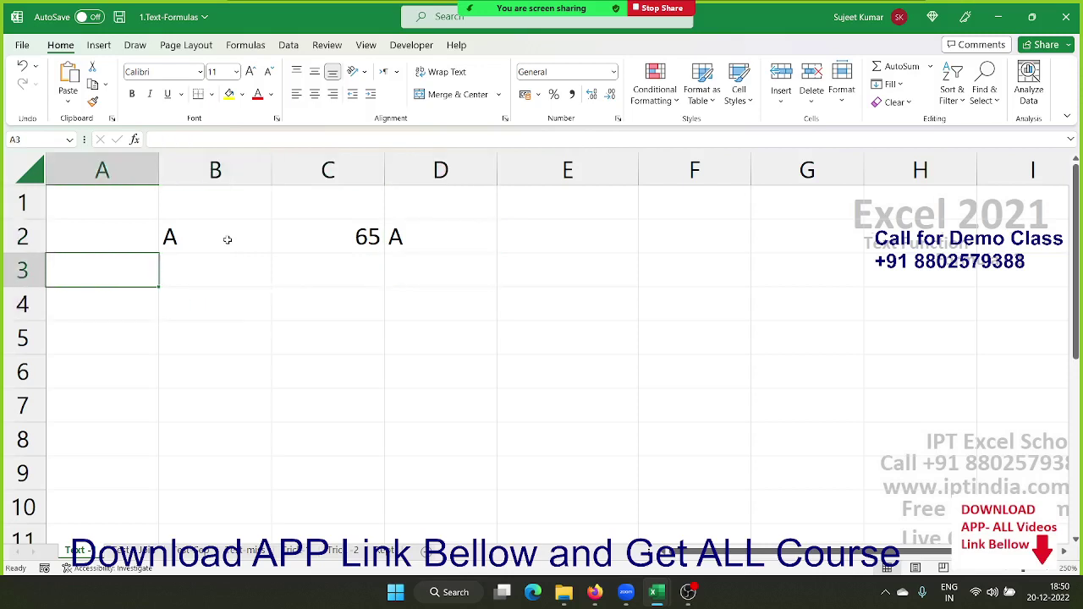
- Enter a full name with extra inner spaces in B4, the first name with leading spaces in B5, and the first name alone in B6
key(Down)
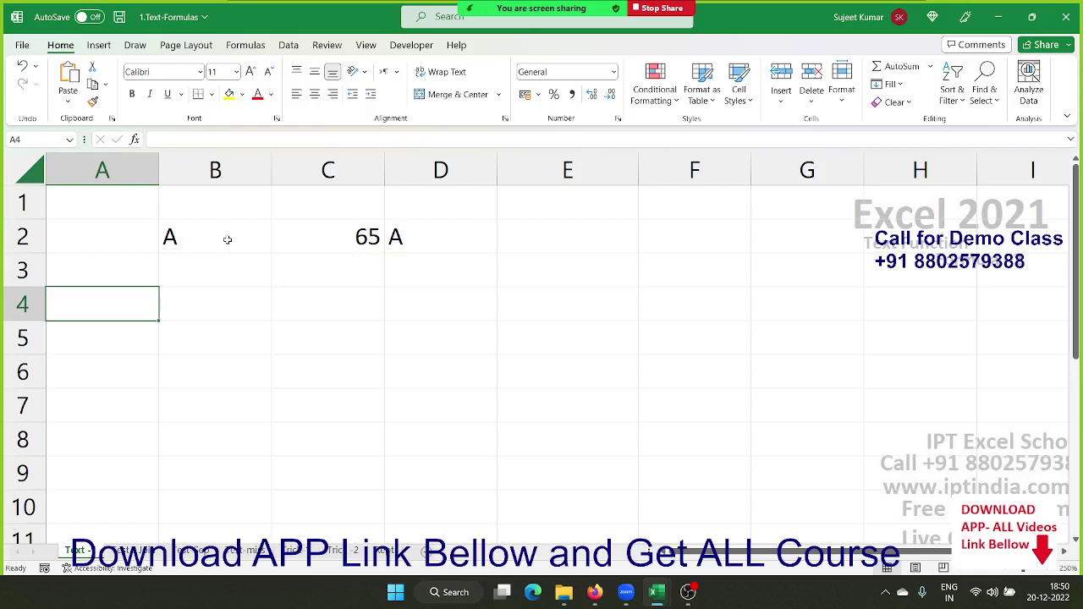
key(Down)
key(Up)
key(Right)
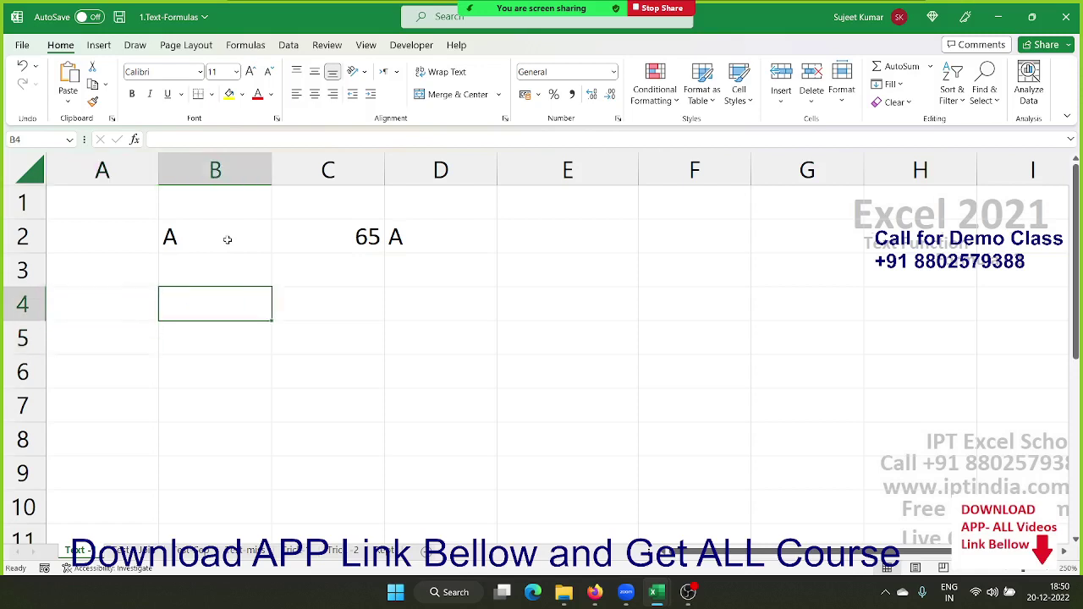
text(sujeet    )
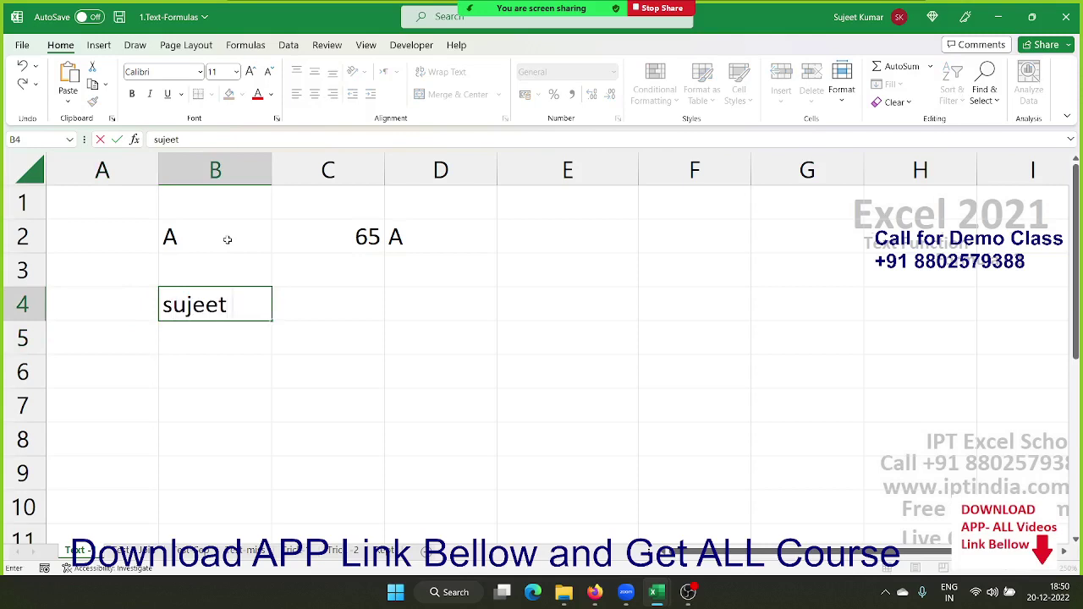
text(Kum)
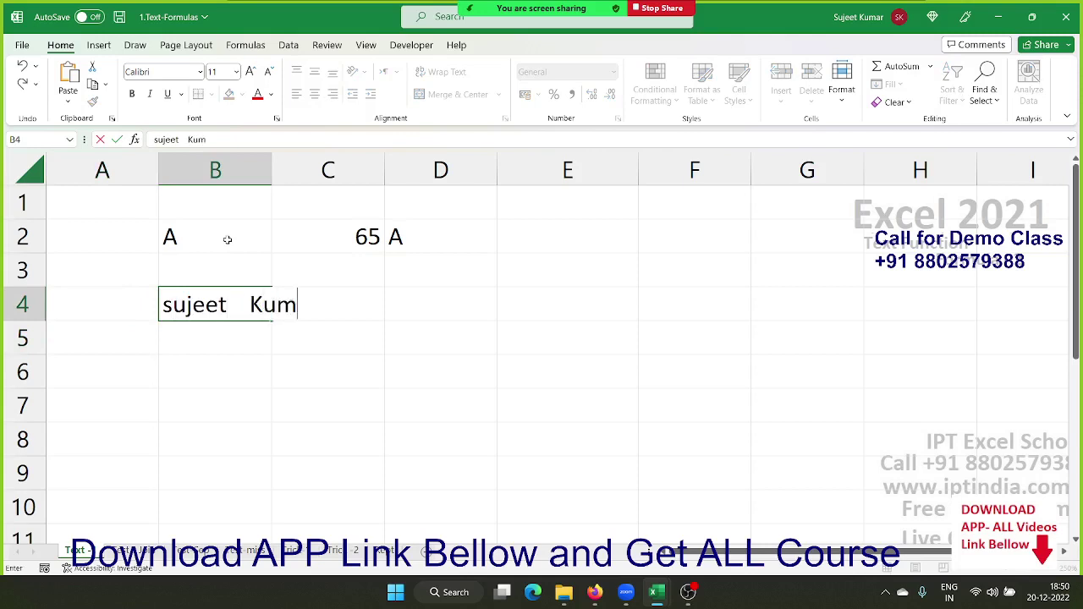
text(ar)
key(Return)
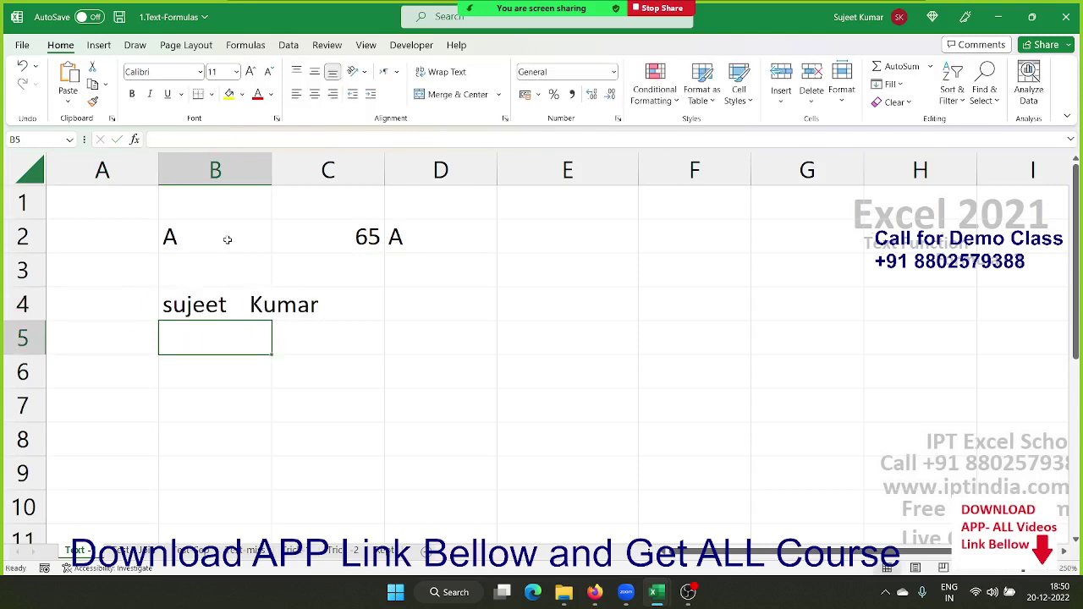
text(S)
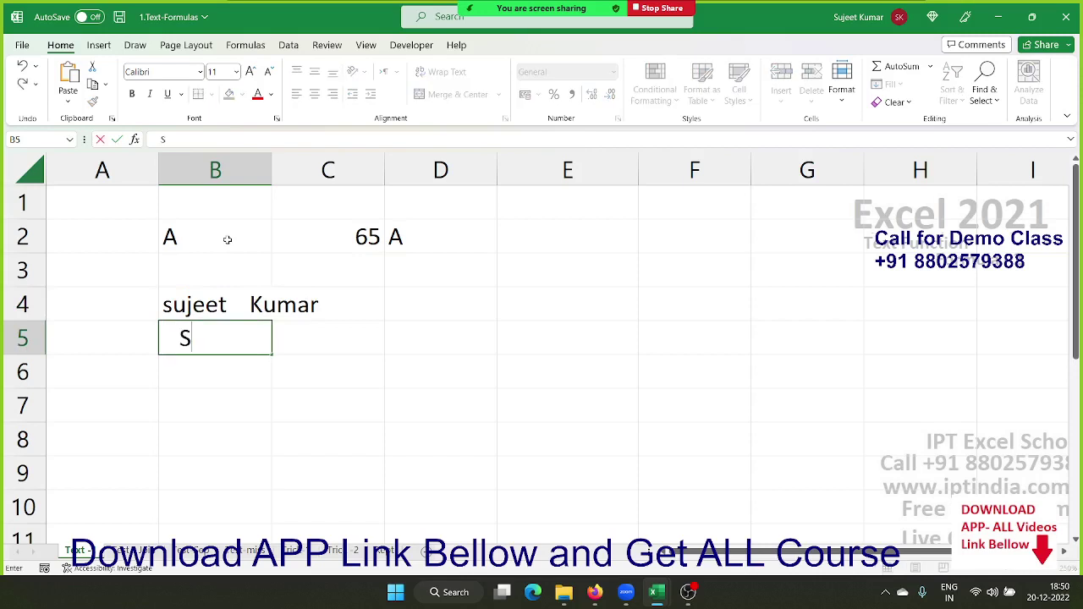
text(ujeet)
key(Return)
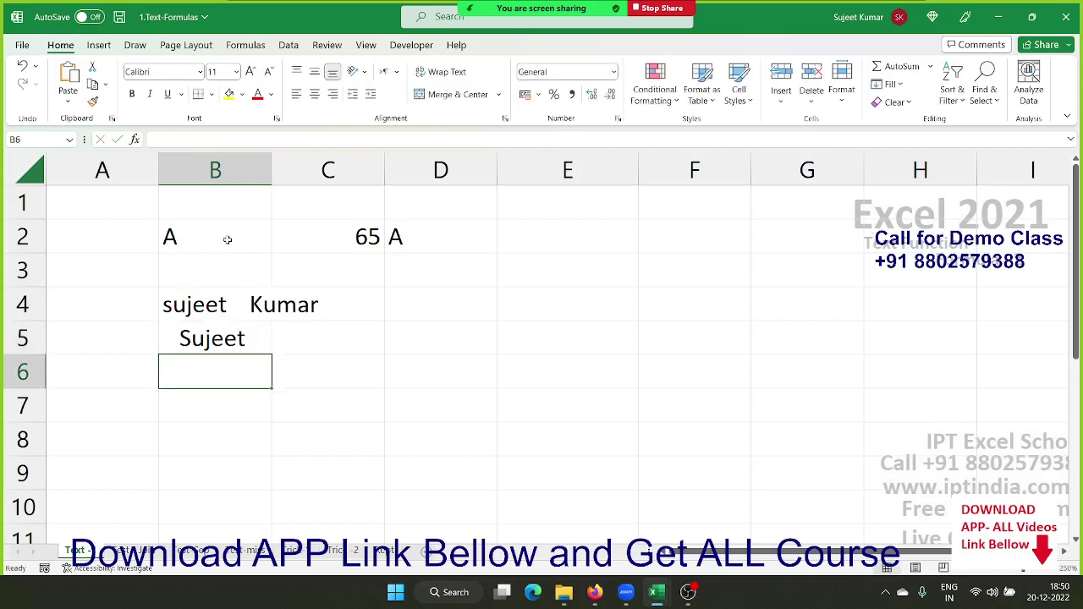
text(Suje)
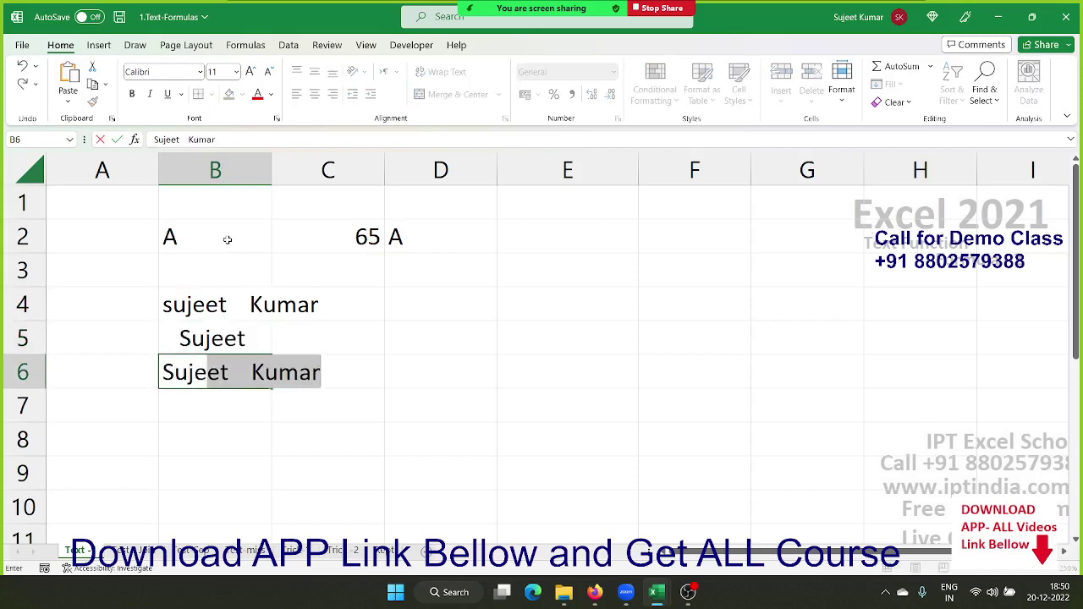
text(et)
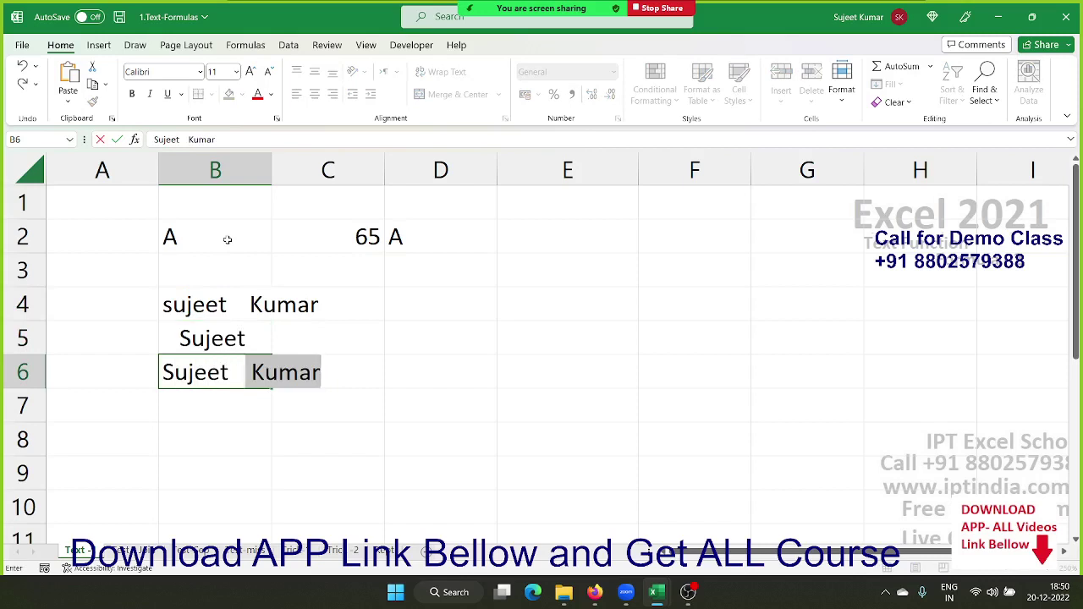
key(BackSpace)
key(Up)
key(Up)
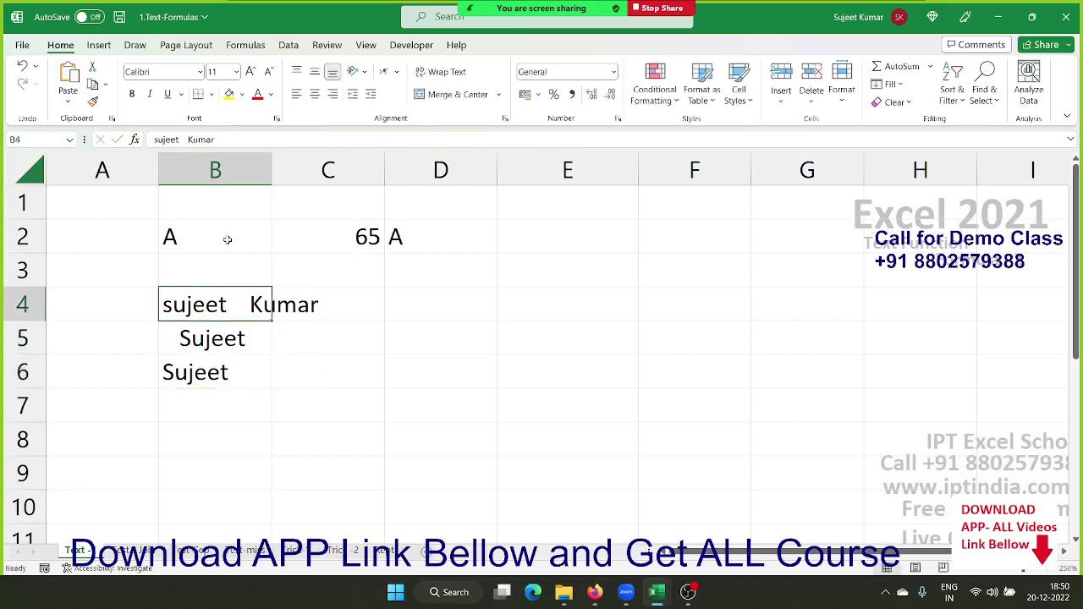
key(Right)
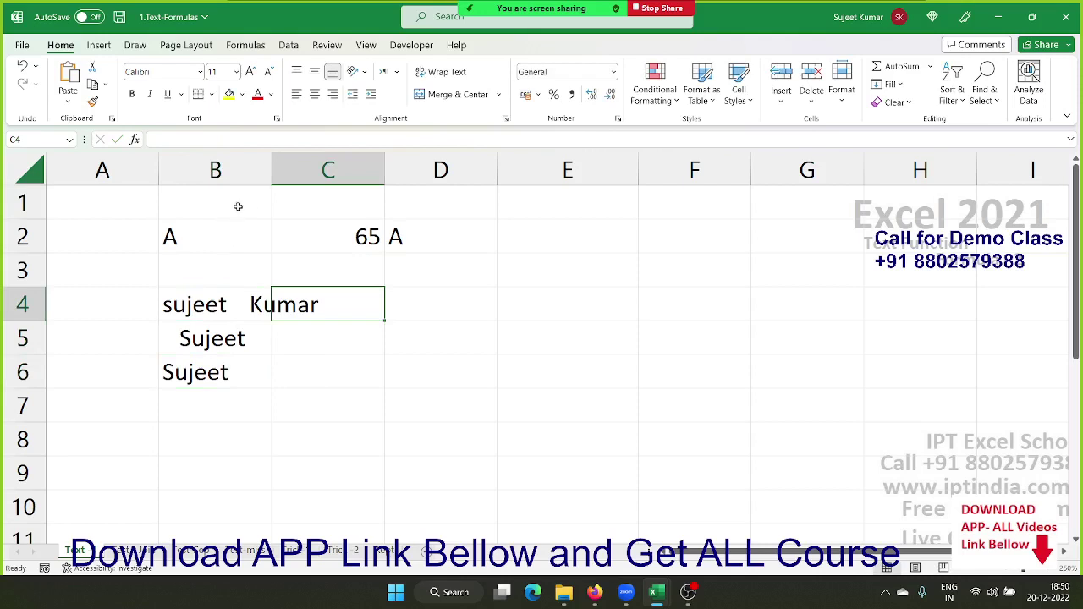
- Widen column B and enter =TRIM(B4) in C4
double_click(273, 166)
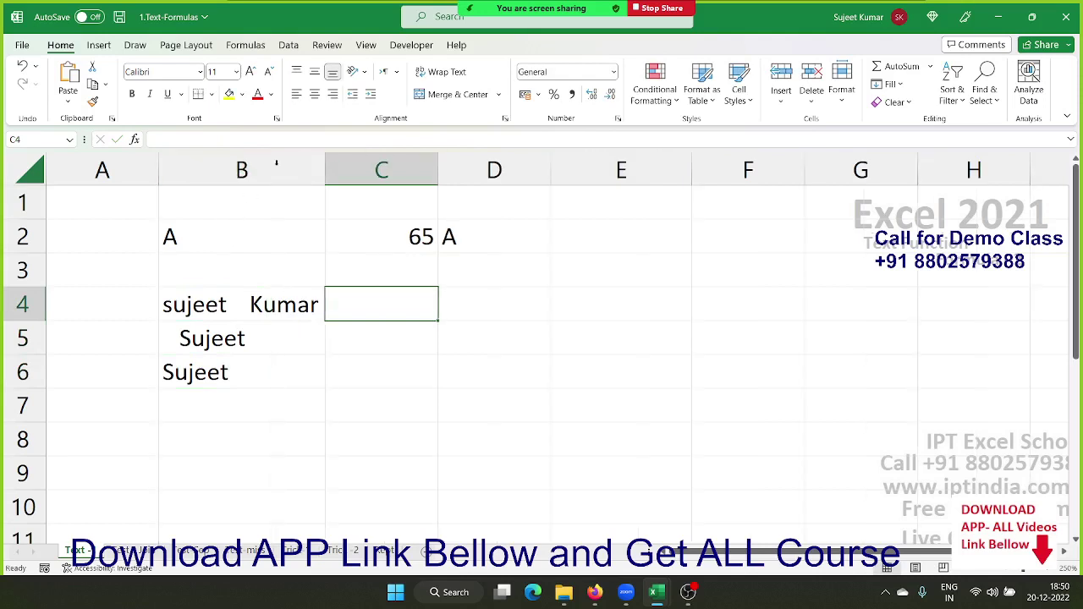
text(=tri)
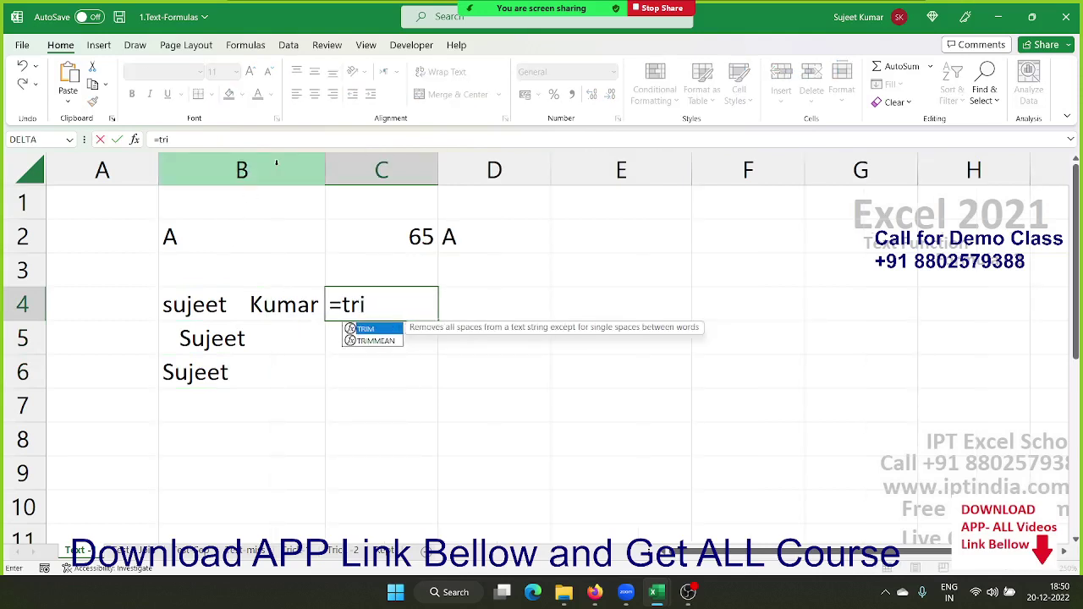
key(Tab)
key(Left)
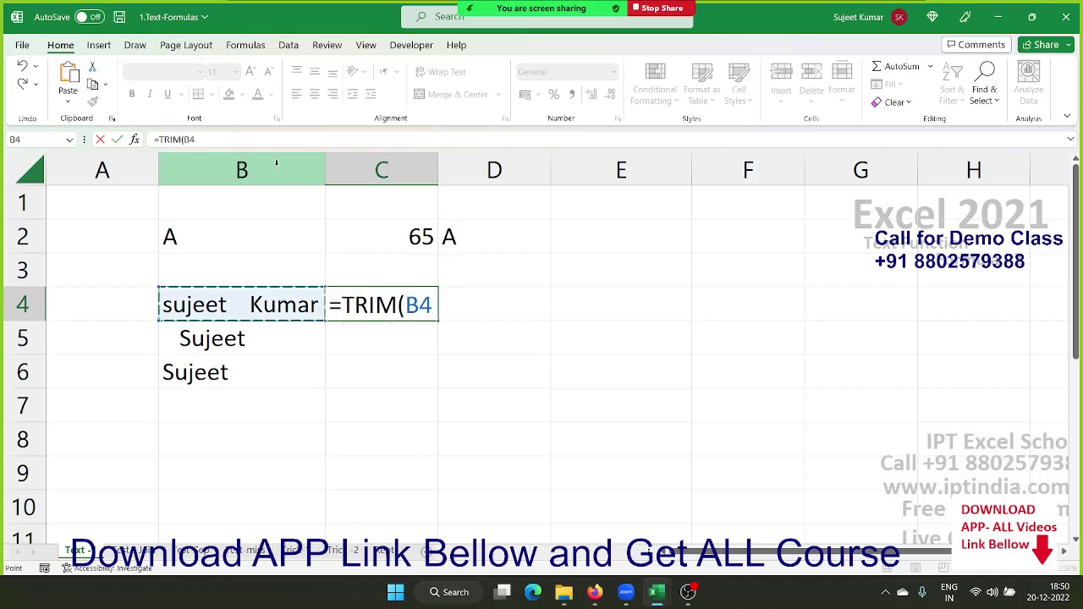
key(Return)
- Fill the TRIM formula down from C4 to C6 with Ctrl+D
key(Left)
key(Down)
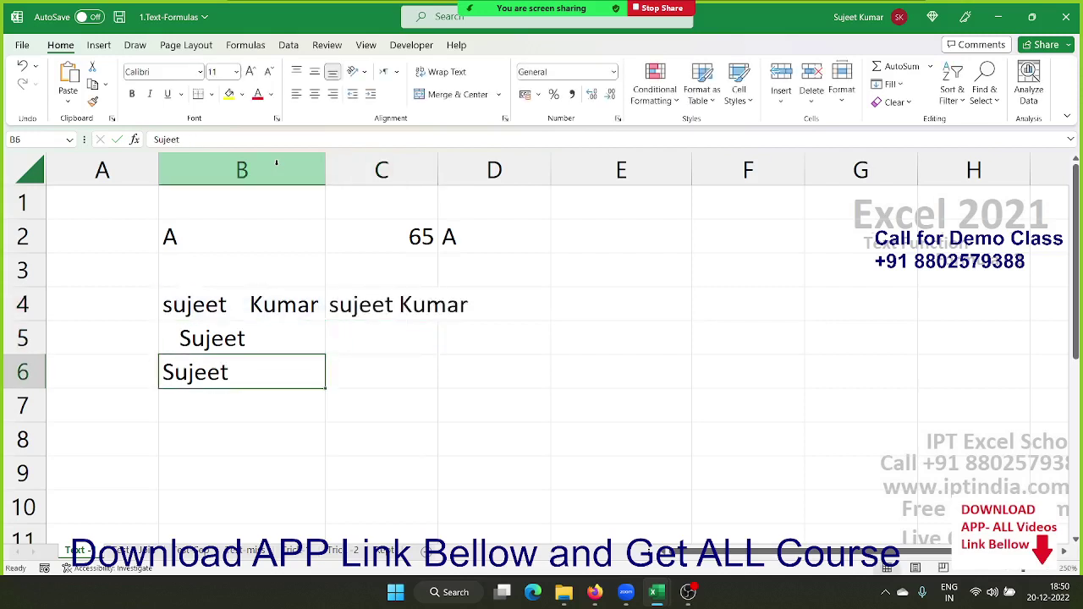
key(Right)
key(shift+Up)
key(shift+Up)
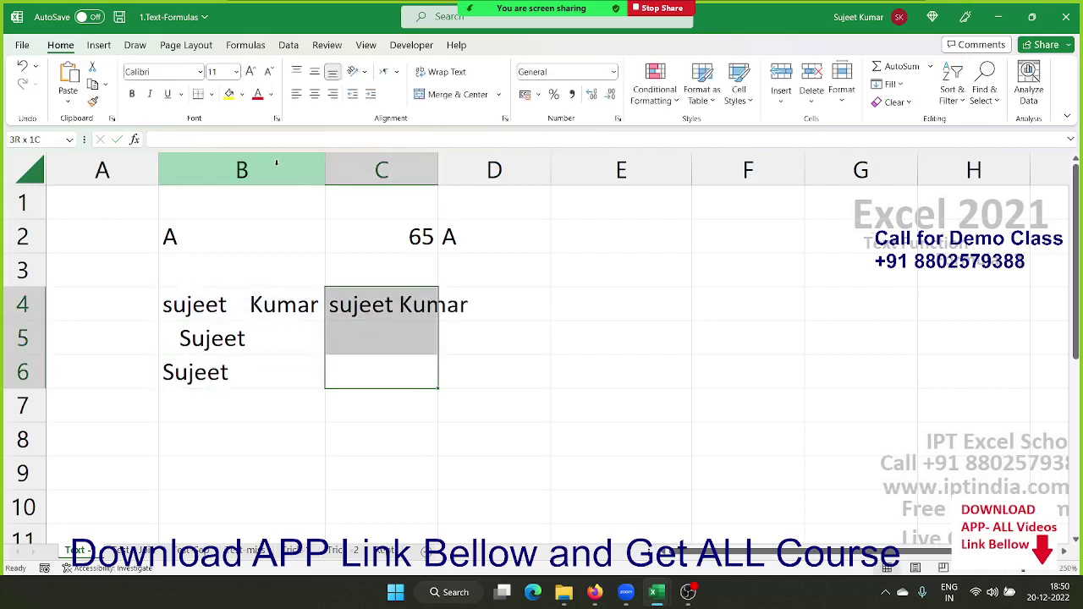
key(ctrl+d)
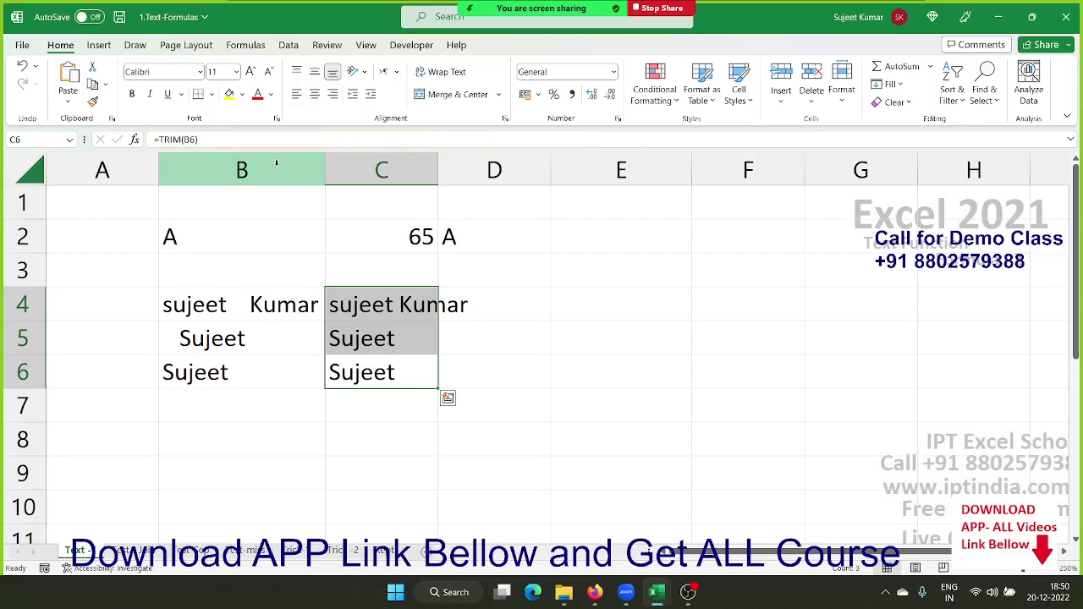
key(shift+Down)
key(shift+Down)
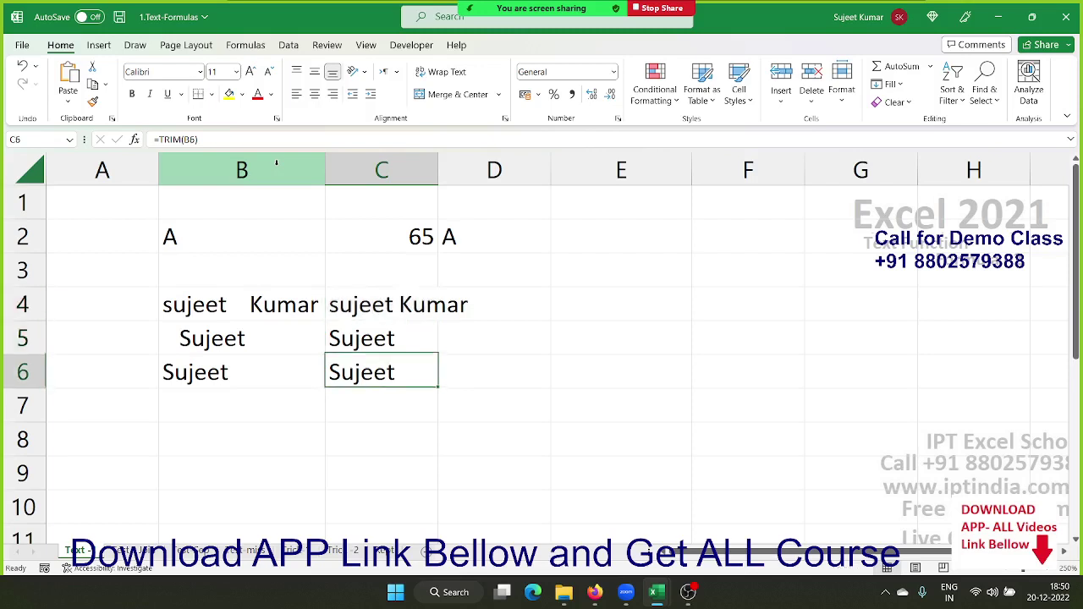
key(Up)
key(Up)
key(Left)
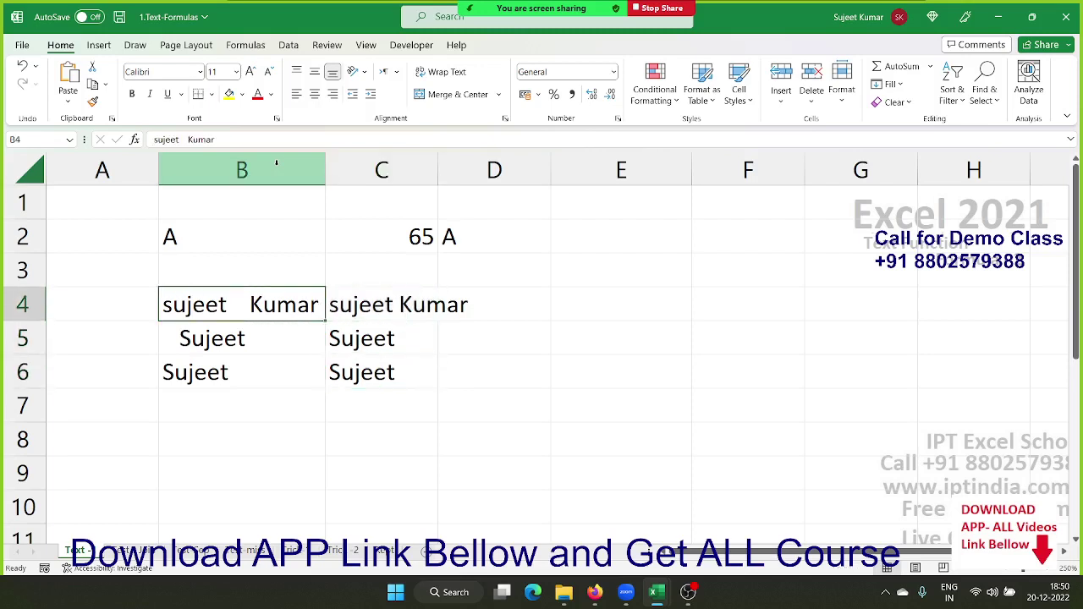
key(Right)
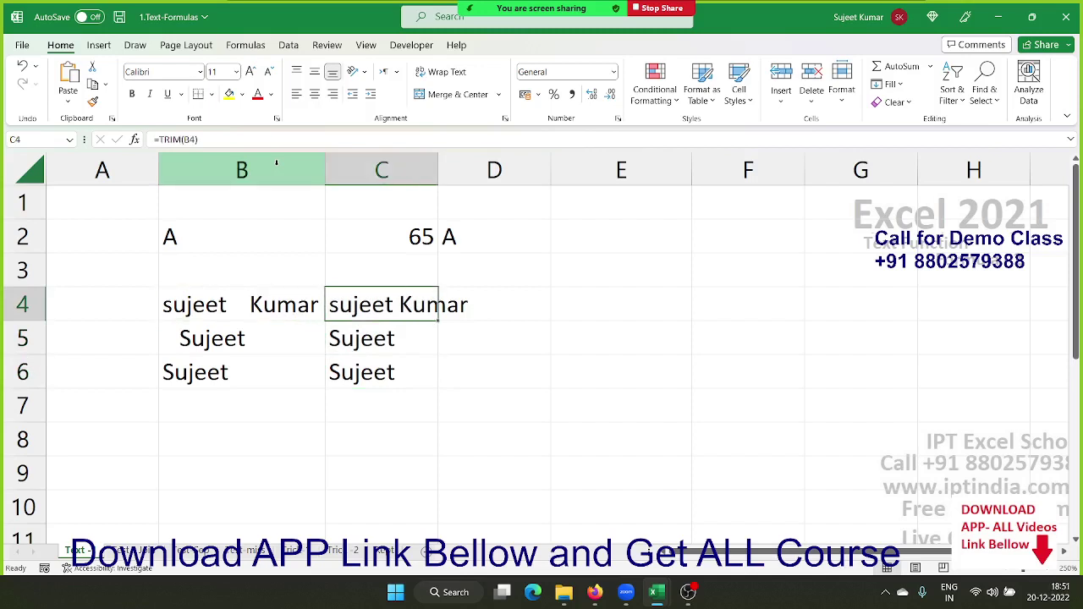
key(Down)
key(Down)
key(Down)
key(Left)
key(Down)
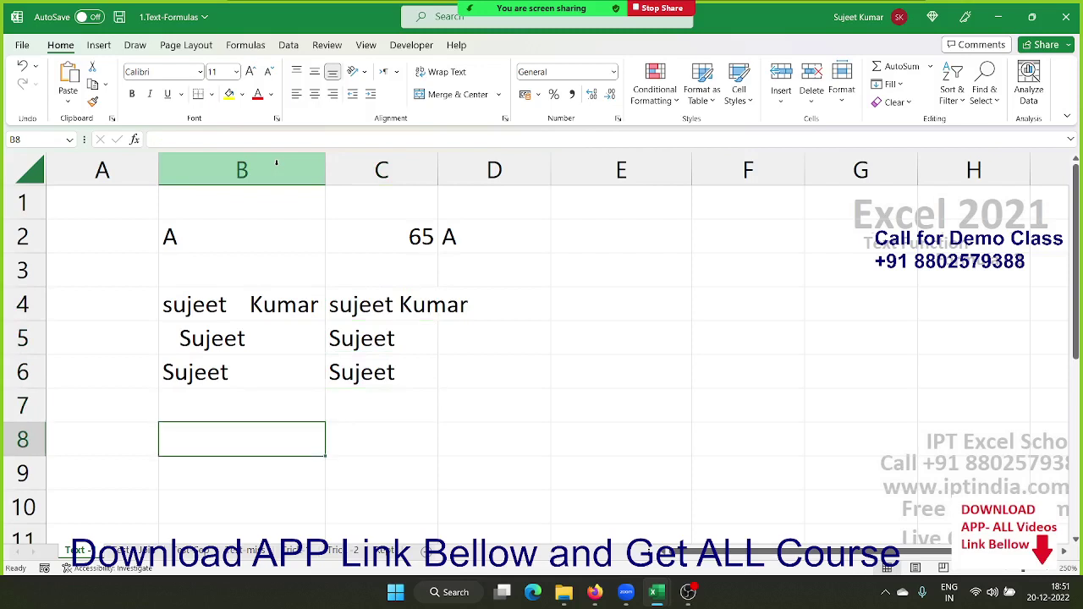
- Enter the first and last name on two lines inside B8 using Alt+Enter
text(Suj)
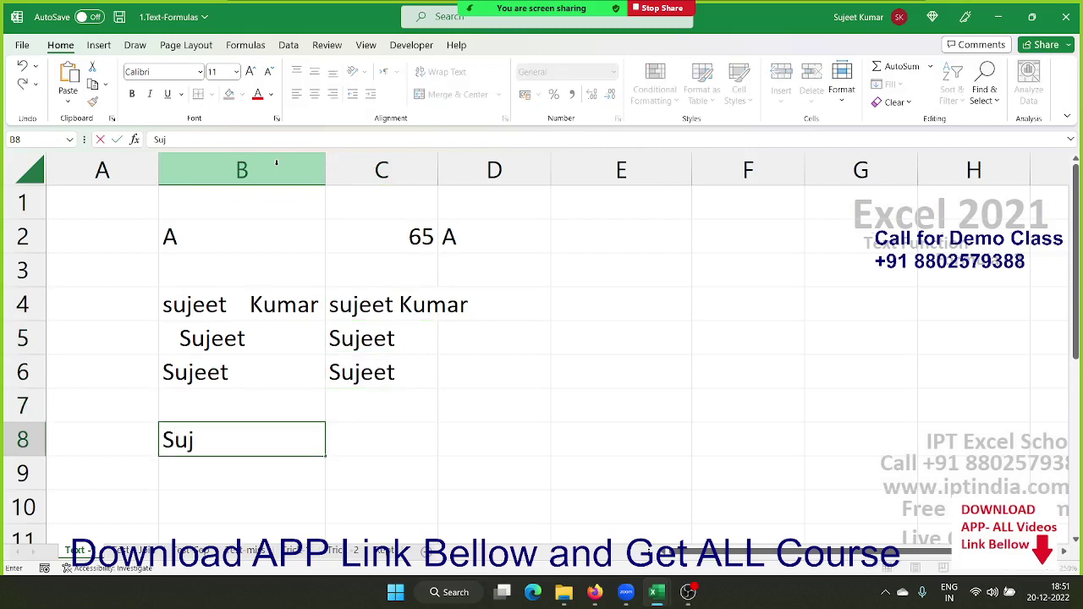
text(eet)
key(alt+Return)
text(Ku)
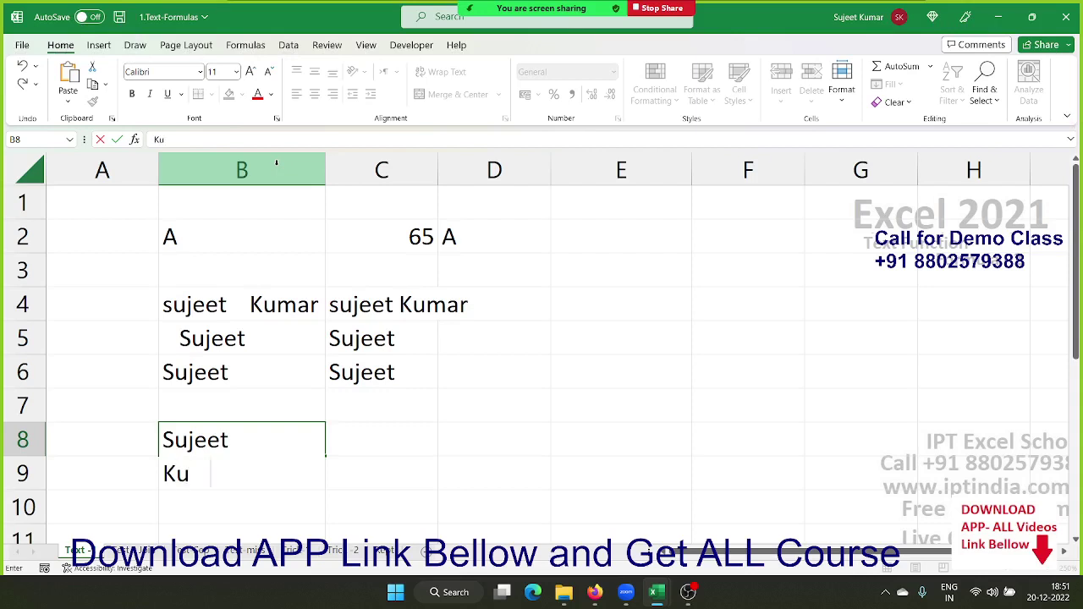
text(mar)
key(Return)
key(Up)
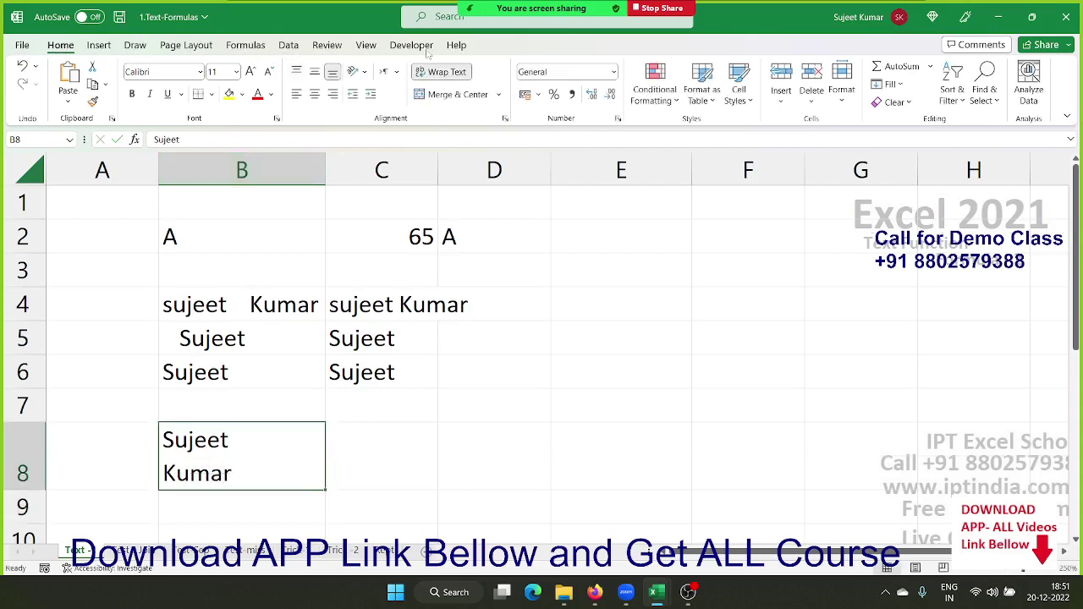
click(400, 415)
click(392, 443)
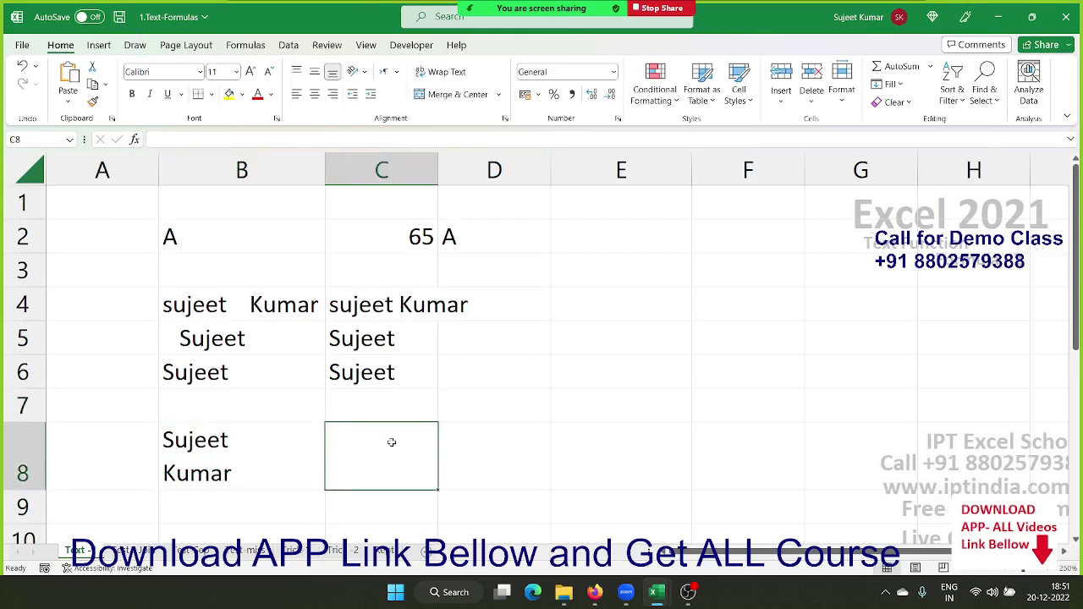
- Enter =TRIM(B8) in C8 to show the two-line name on one line
text(=r)
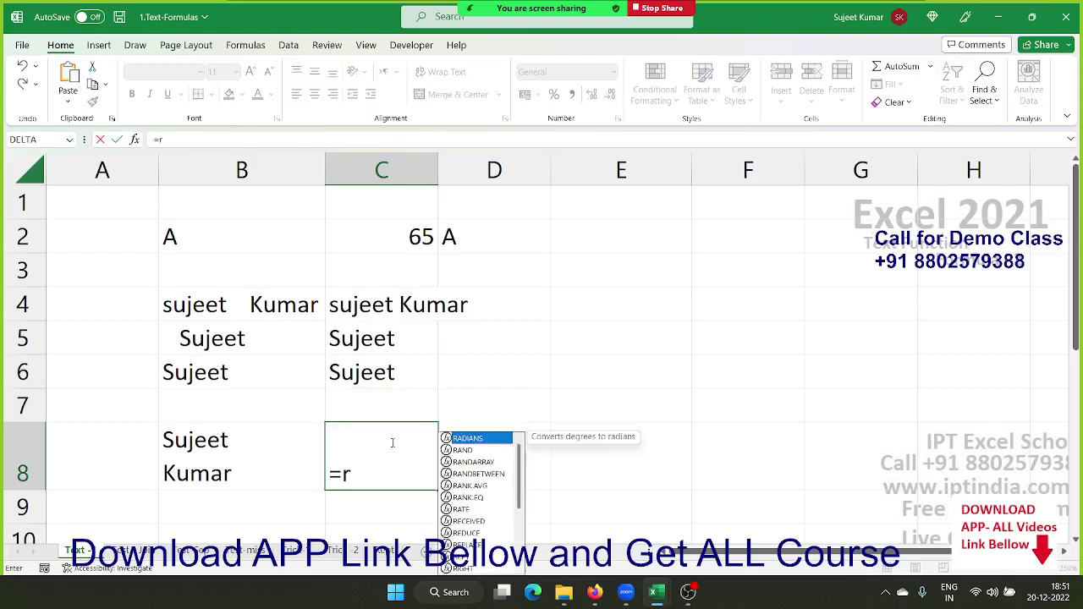
text(i)
key(BackSpace)
key(BackSpace)
key(BackSpace)
text(tr)
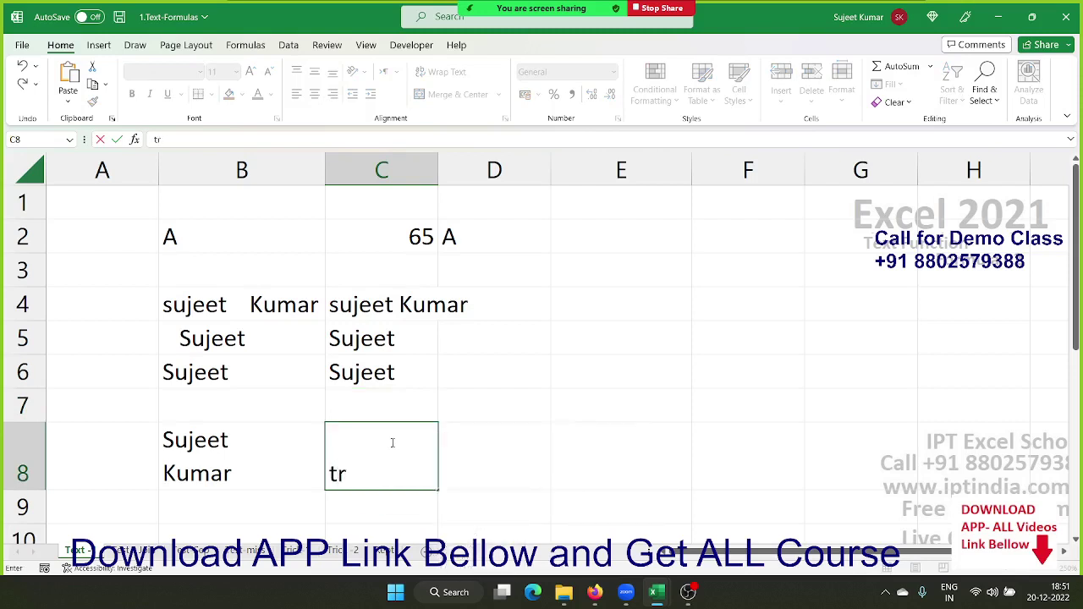
key(BackSpace)
key(BackSpace)
text(=ti)
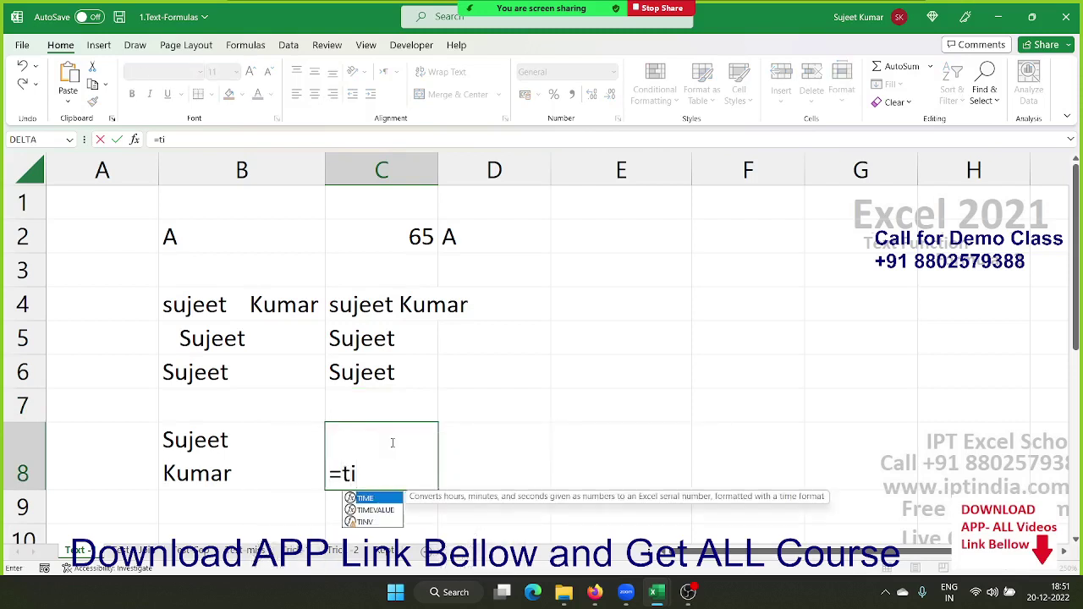
key(BackSpace)
text(r)
key(Down)
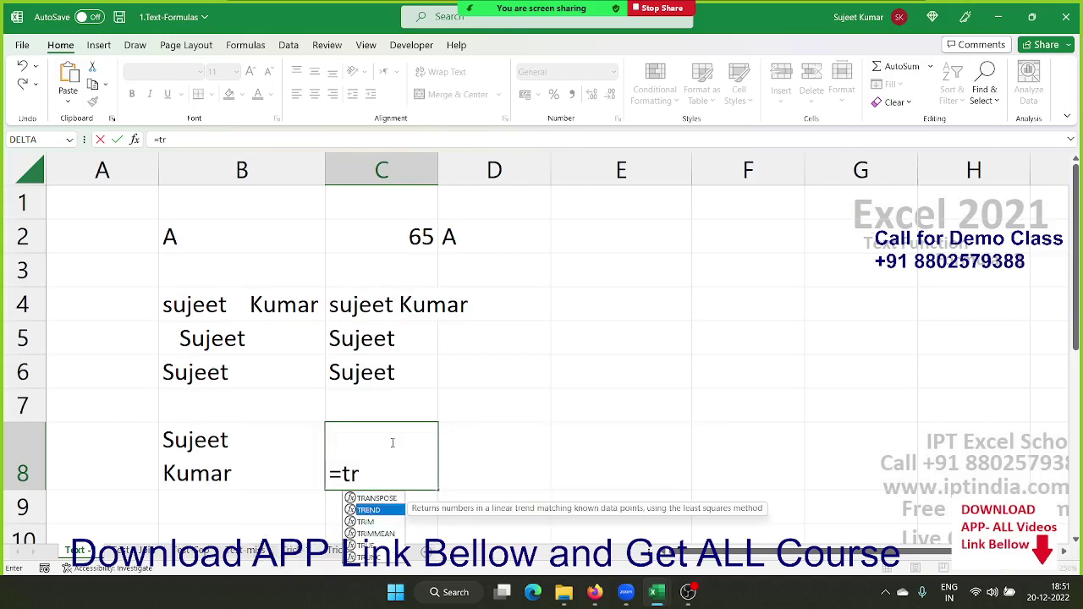
key(Down)
key(Tab)
key(Left)
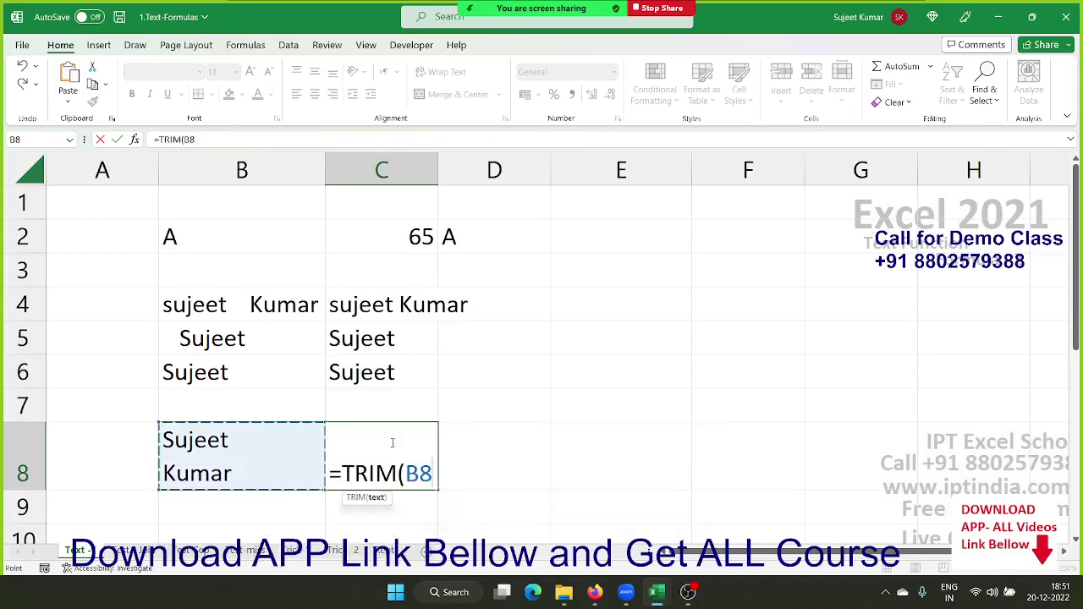
key(Return)
key(Down)
scroll(392, 441, down, 1)
key(Up)
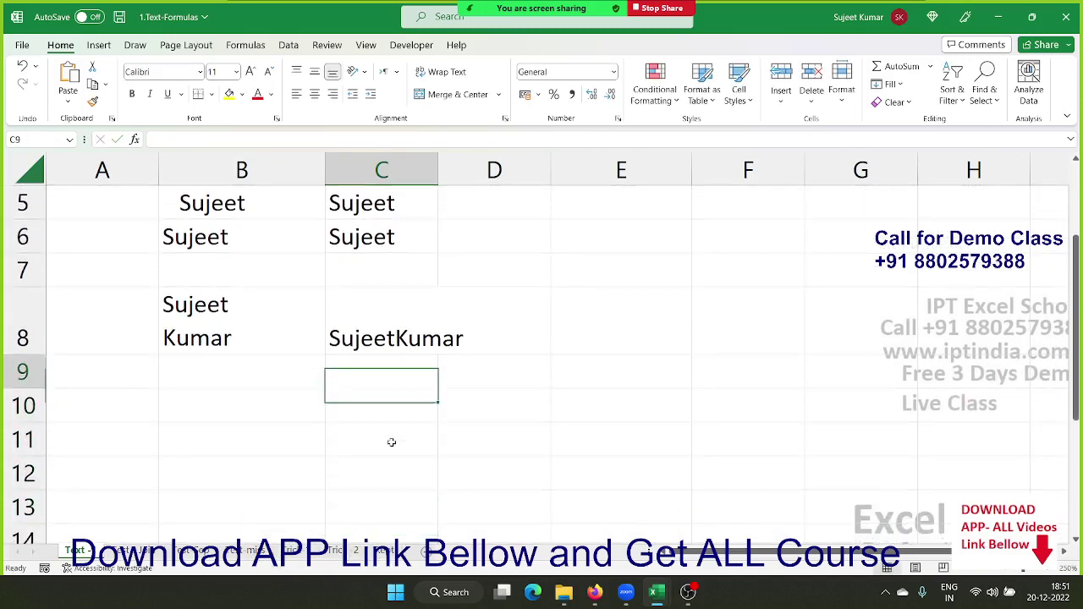
- Enter =LEN(C8) in C9, returning 12 characters
text(=len)
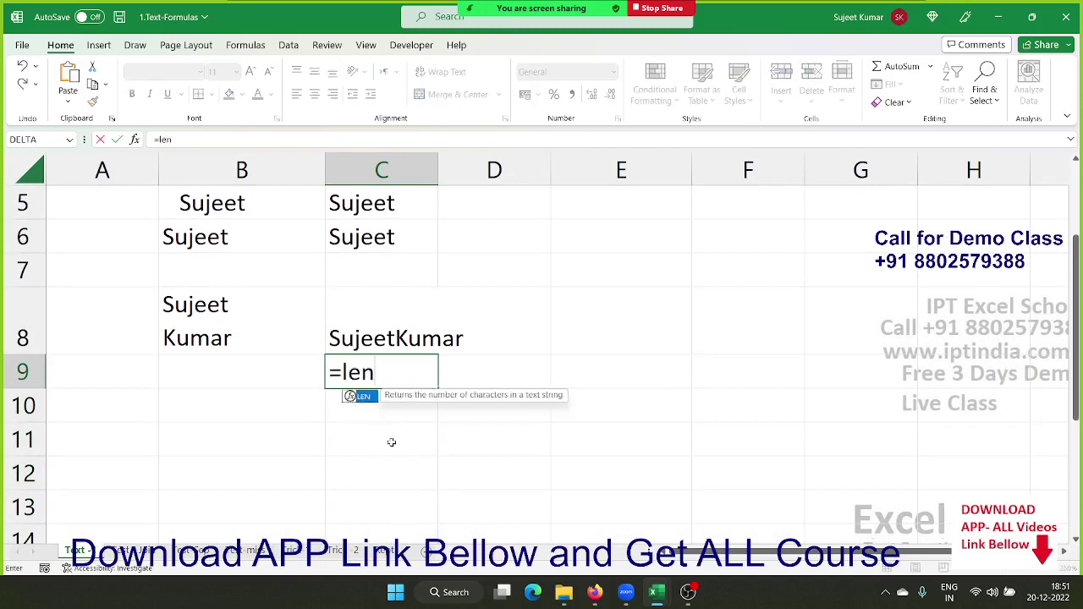
key(Tab)
key(Up)
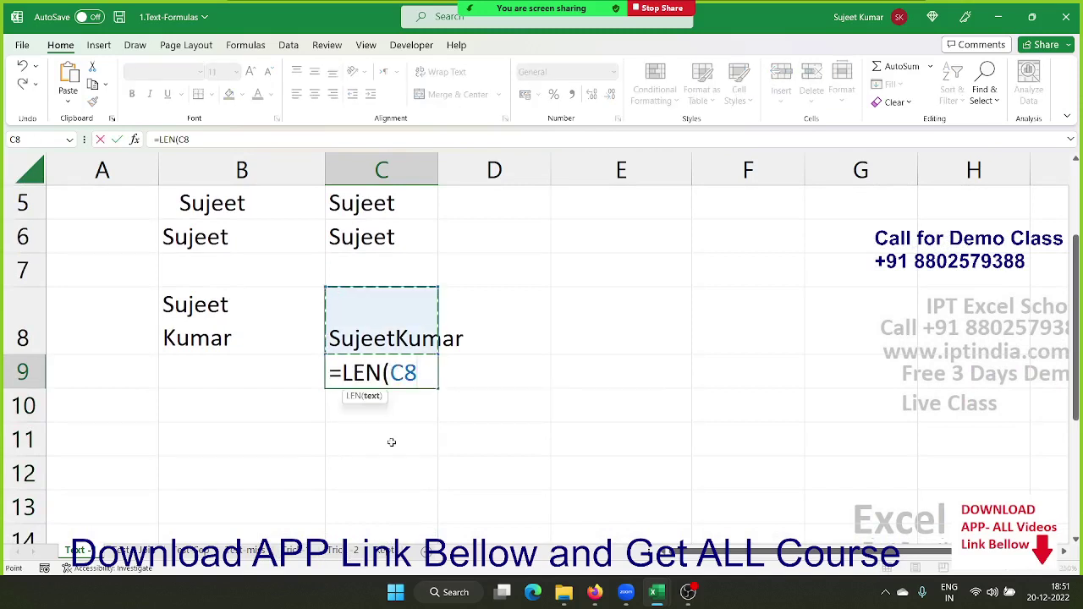
text())
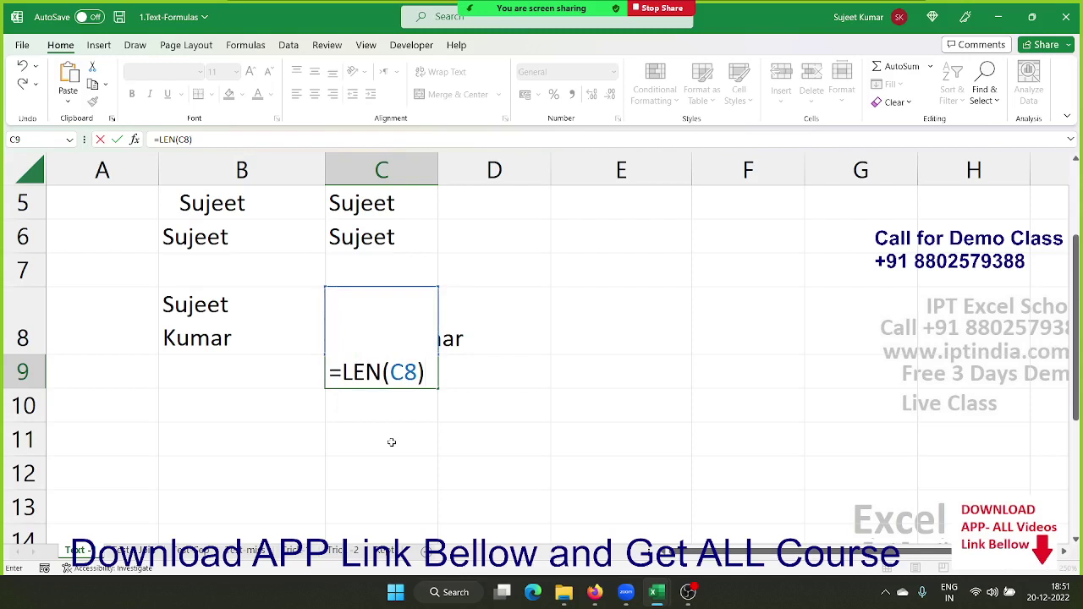
key(Return)
key(Up)
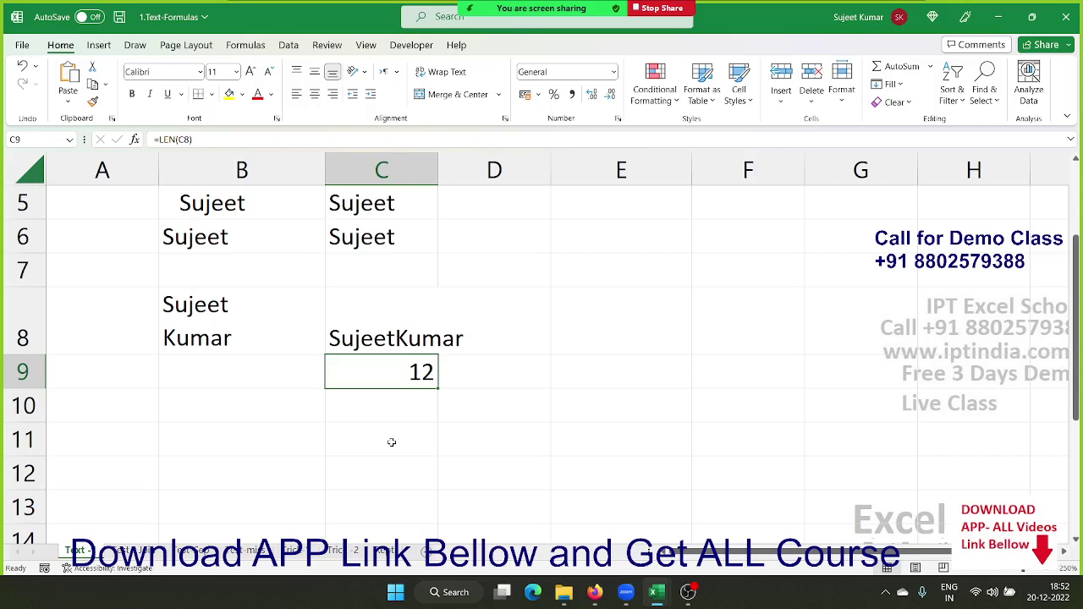
key(Up)
key(Up)
- Type the joined first and last name as plain text in E8
key(Right)
key(Right)
key(Right)
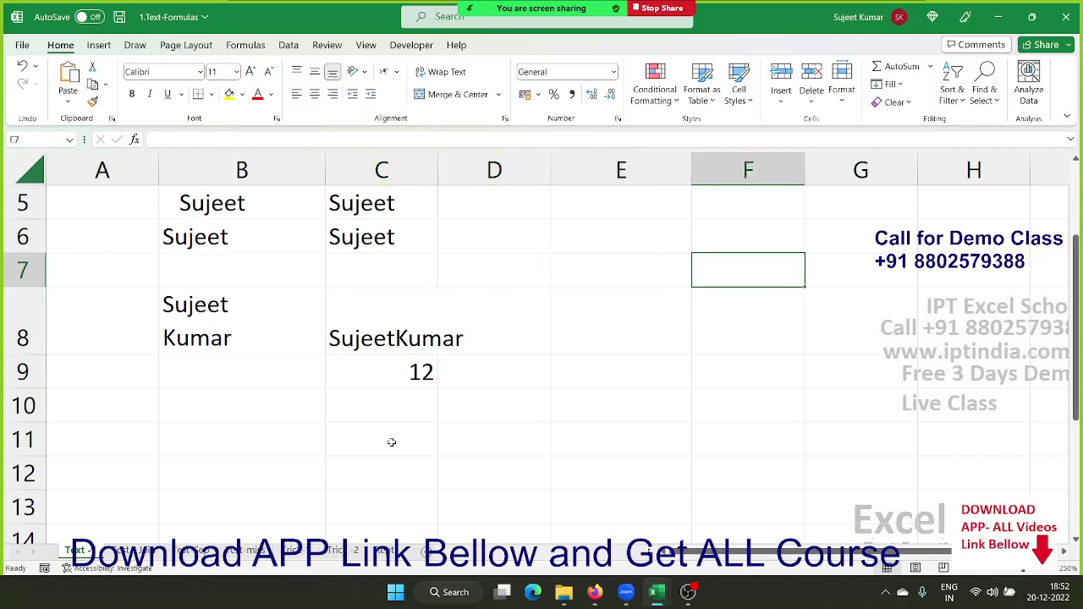
key(Left)
key(Down)
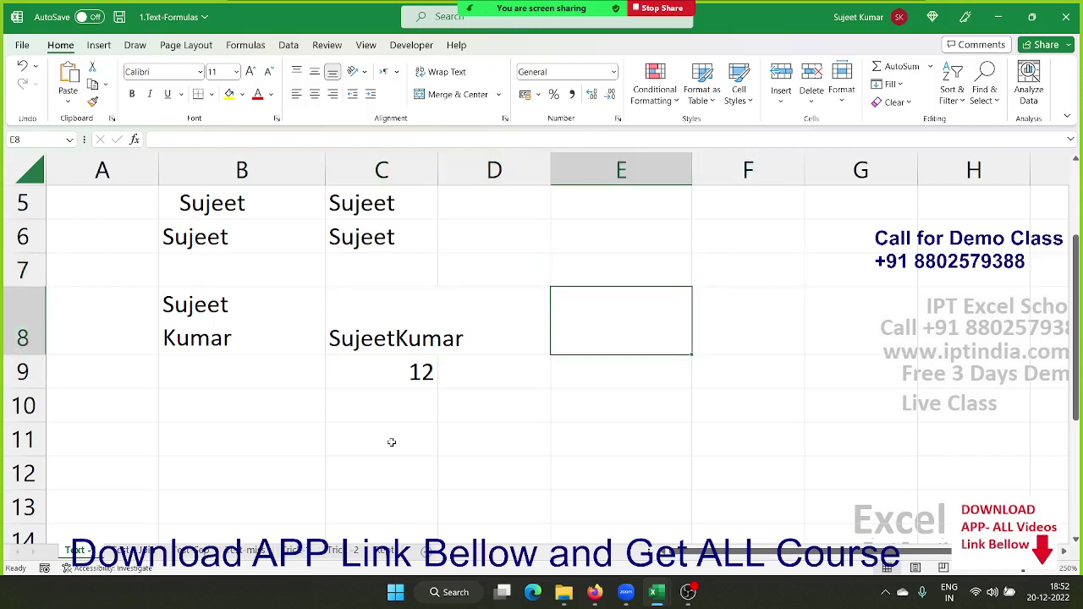
text(Sujeet)
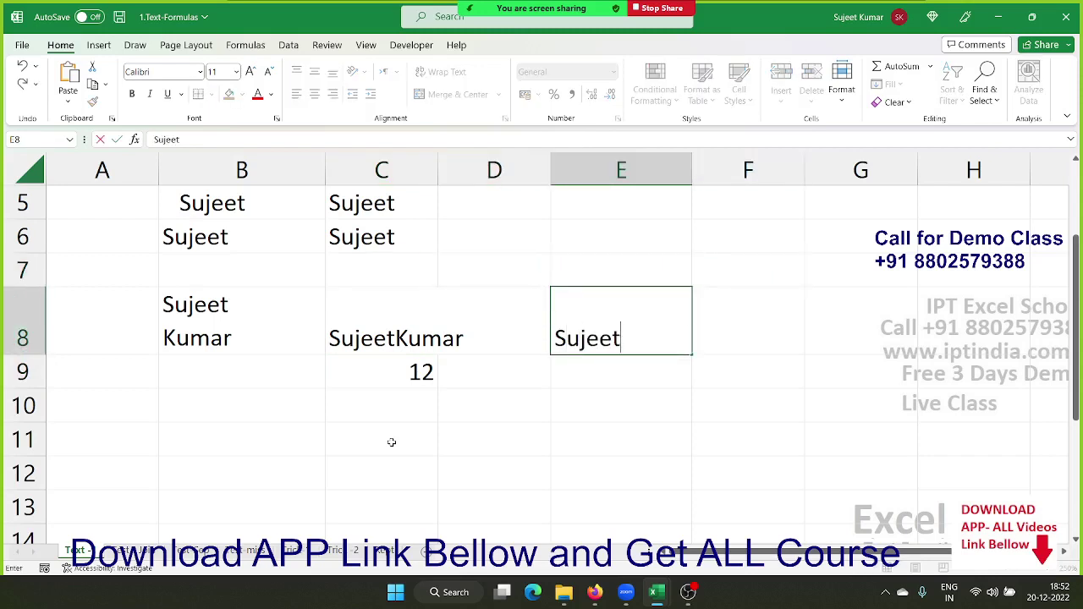
text(Kumar)
key(Return)
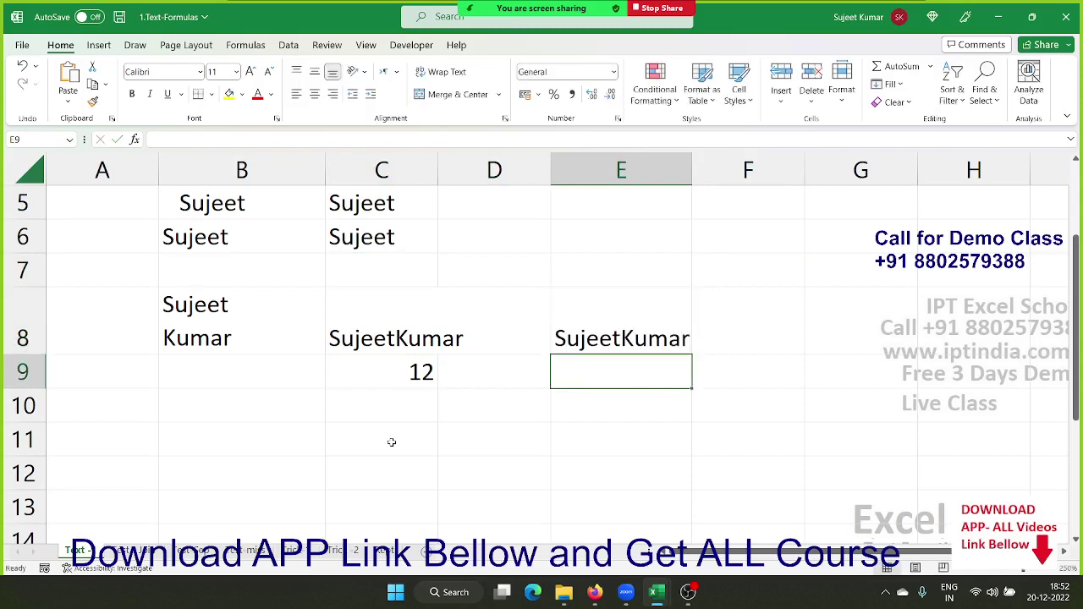
- Enter a formula in E9 comparing C8 with E8, which returns FALSE
text(=)
key(Left)
key(Up)
key(Left)
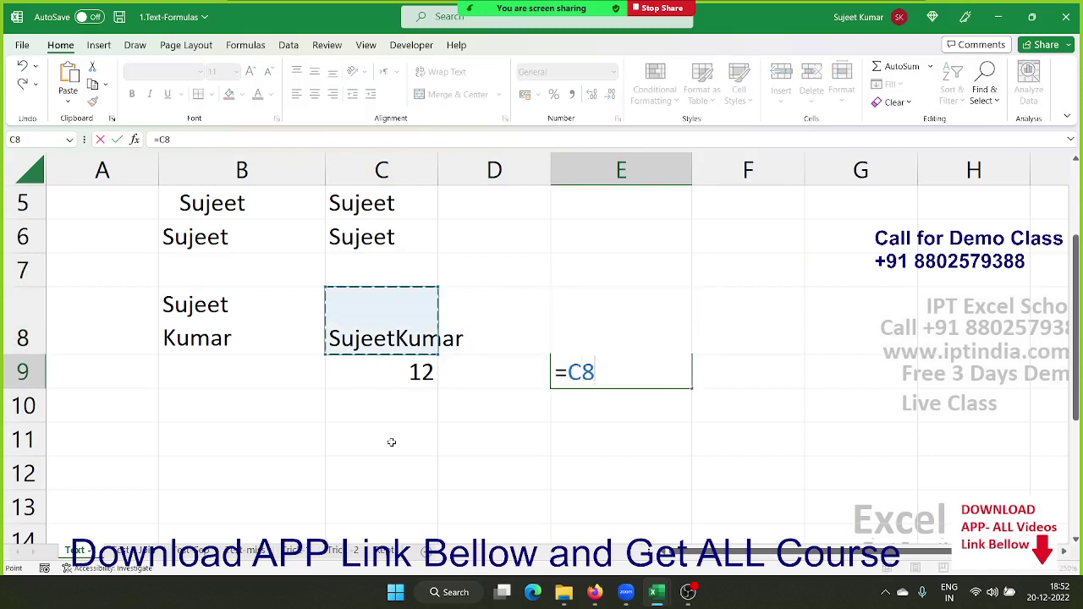
text(=)
key(Up)
key(Return)
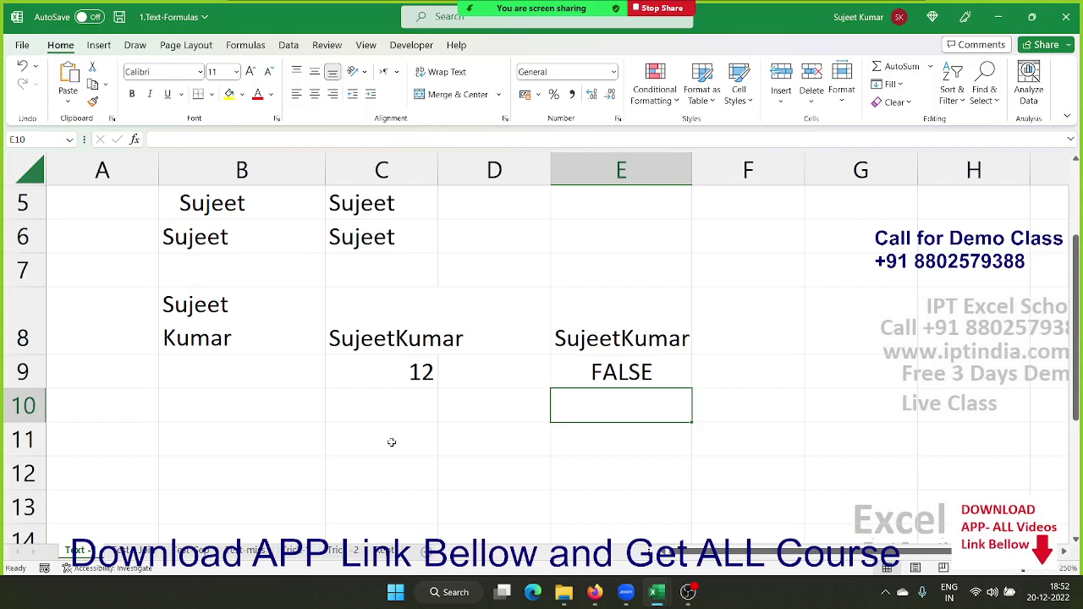
key(Up)
key(Up)
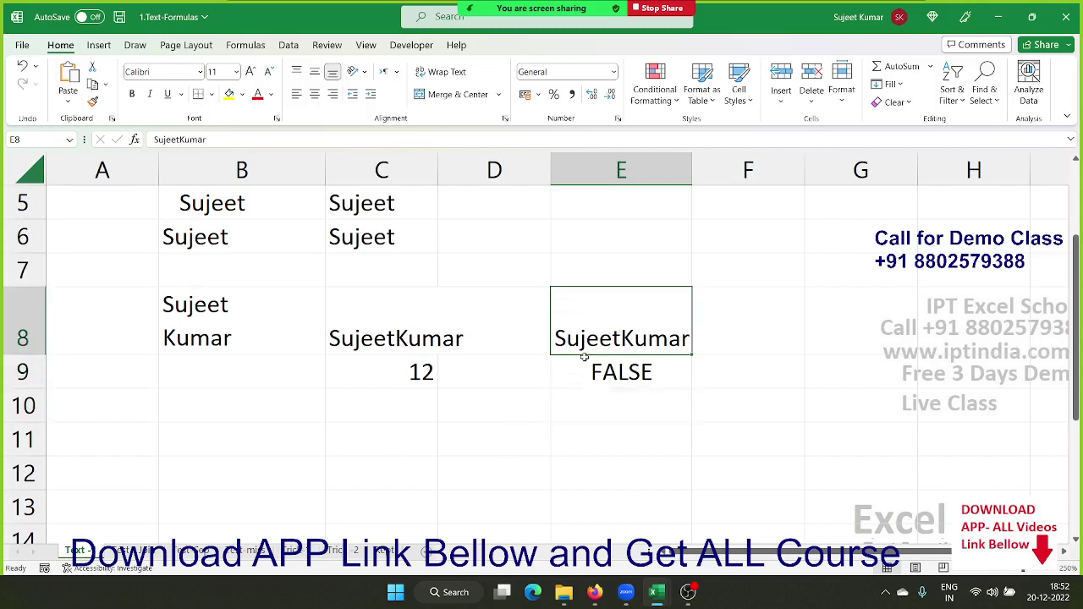
- Move the typed name from E8 to F8 and open C8's TRIM formula for editing
drag(583, 355, 737, 356)
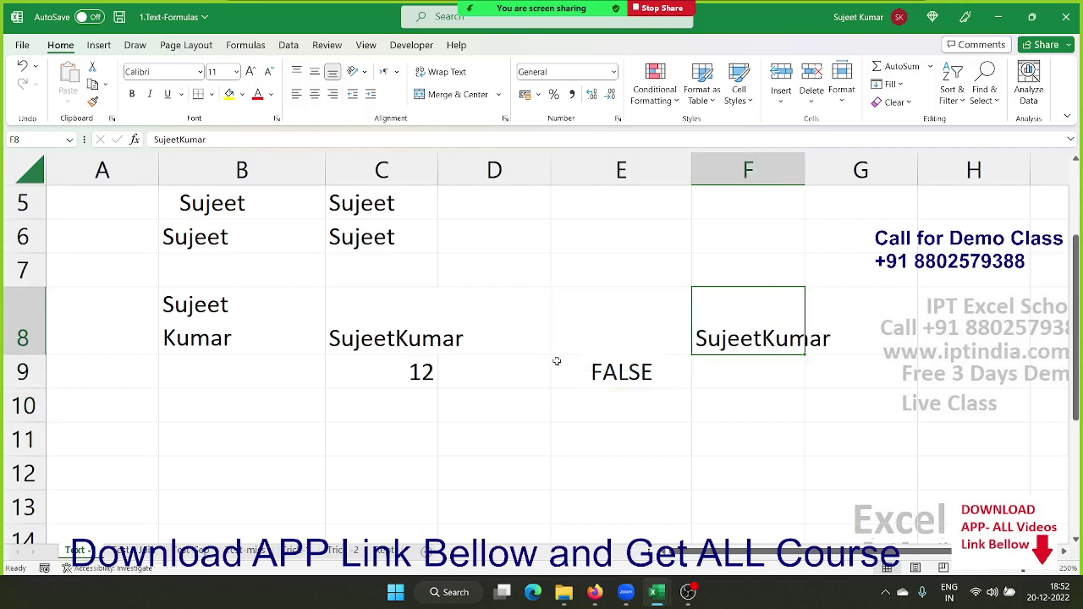
click(340, 300)
click(162, 139)
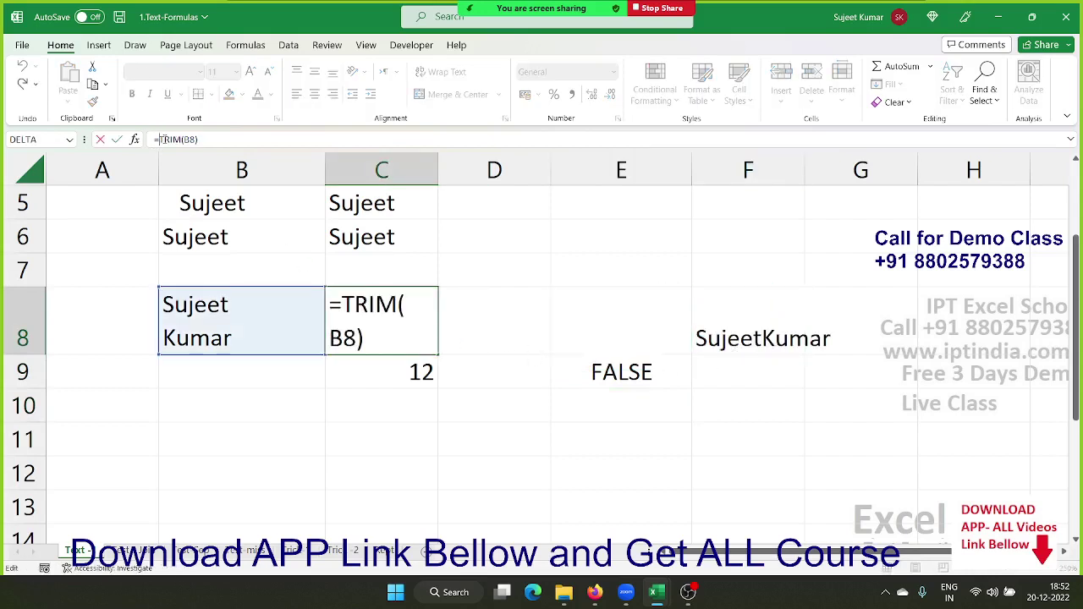
- Replace the formula in C8 with =CLEAN(B8)
key(ctrl+Return)
key(Delete)
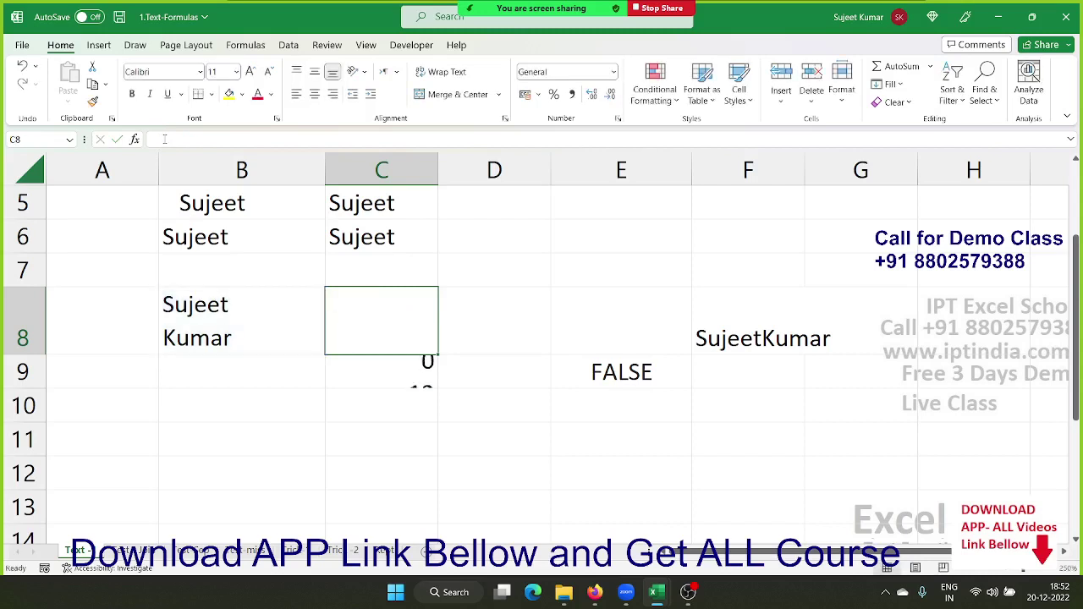
text(=cl)
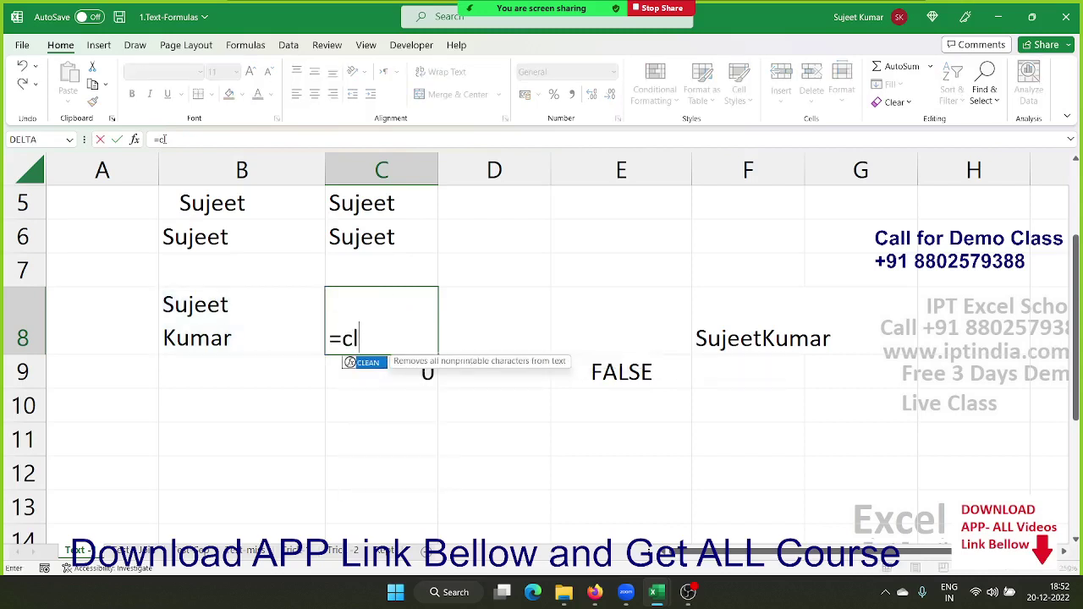
key(Tab)
key(Left)
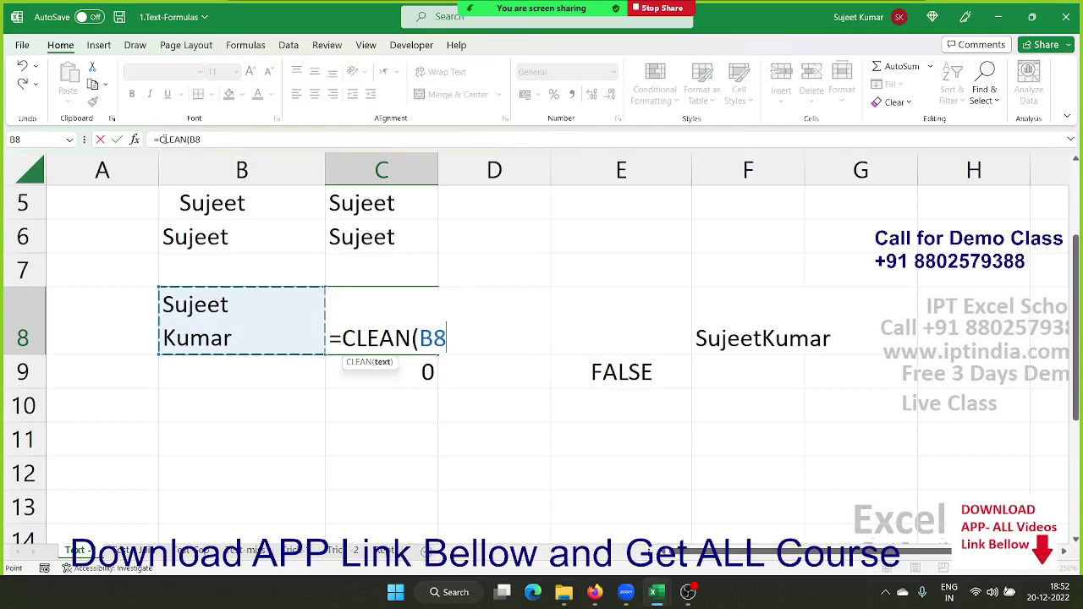
text())
key(Return)
key(Up)
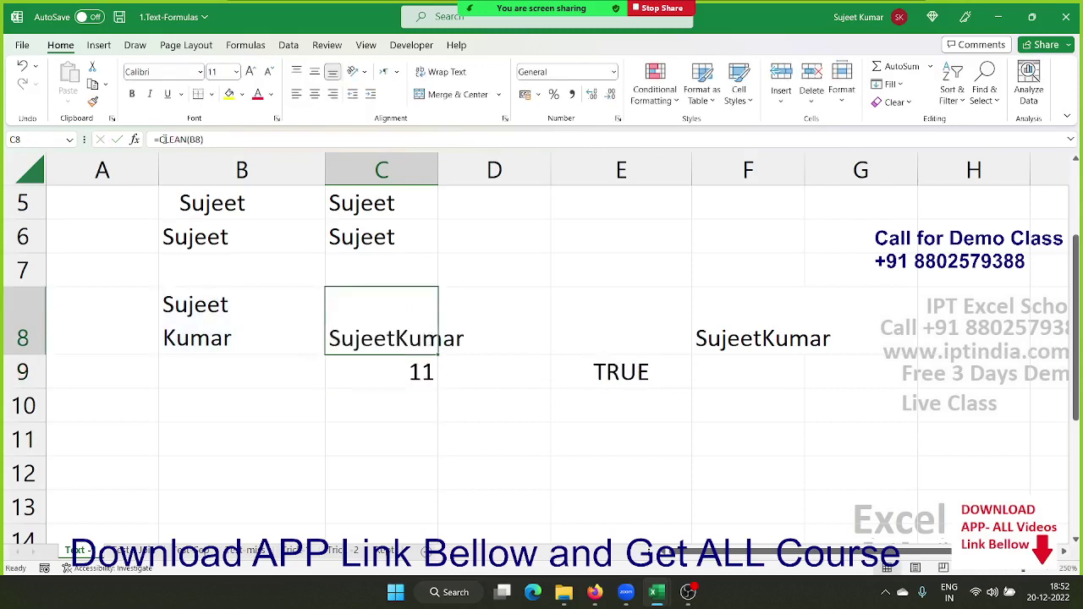
- Check that C9 now reads 11 and the E9 comparison =C8=F8 shows TRUE
key(Down)
key(Right)
key(Right)
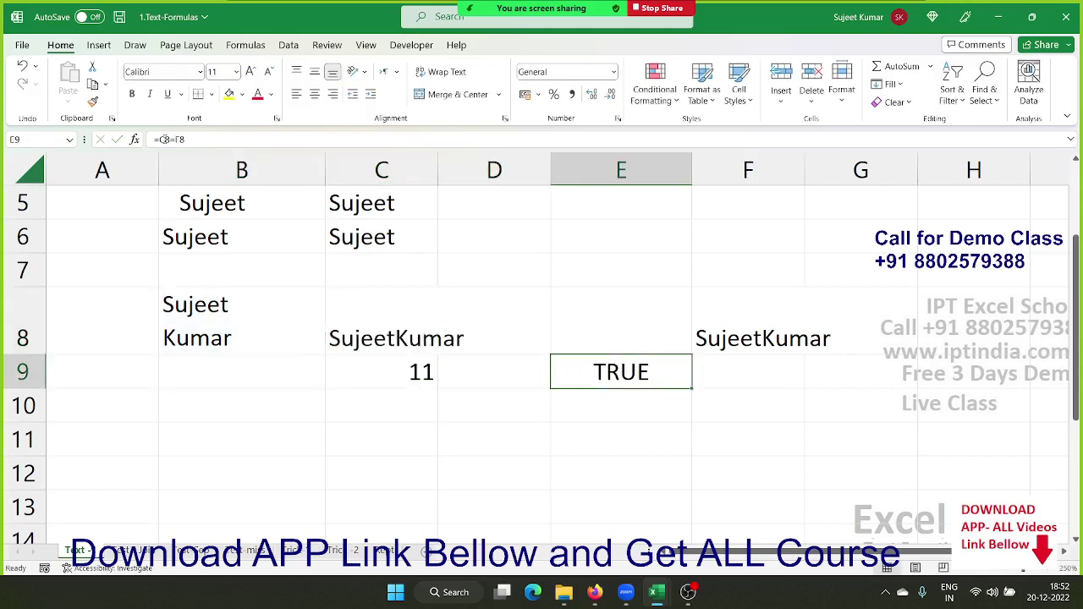
key(F2)
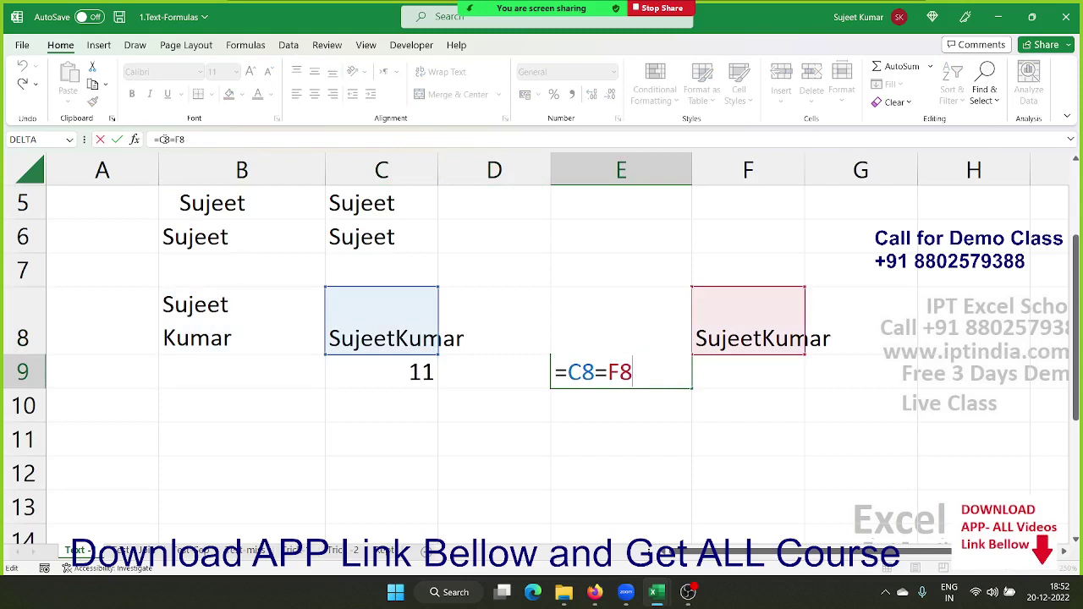
key(Return)
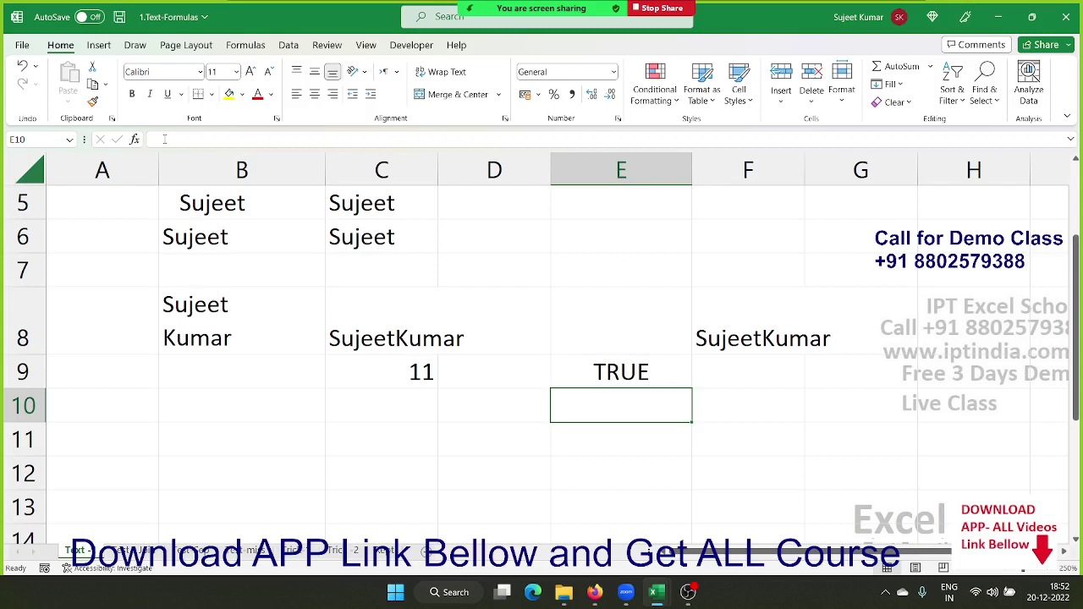
key(Up)
key(Up)
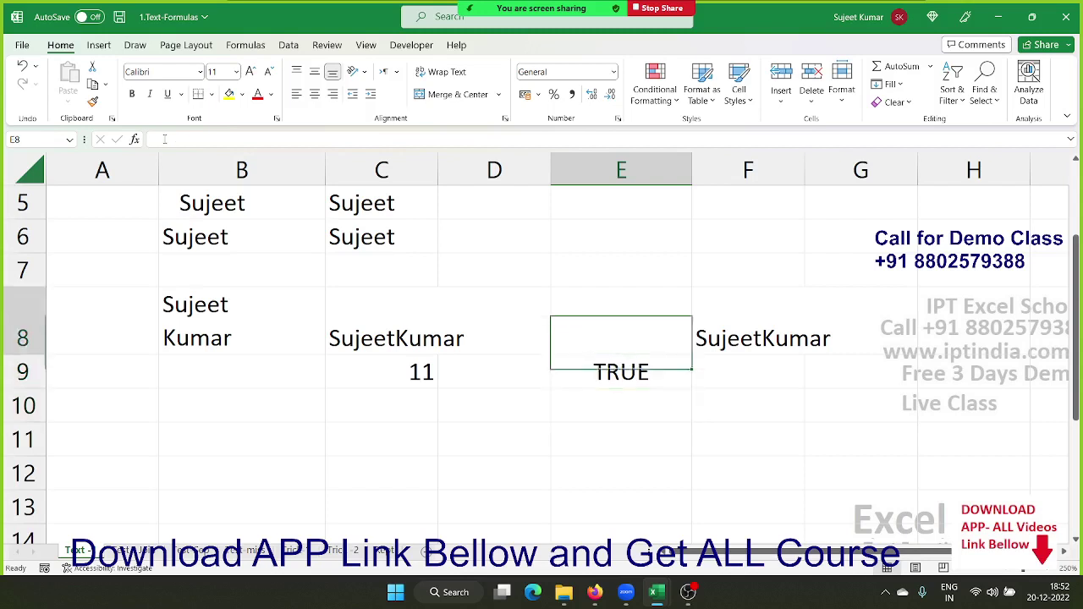
key(Up)
key(Up)
key(Up)
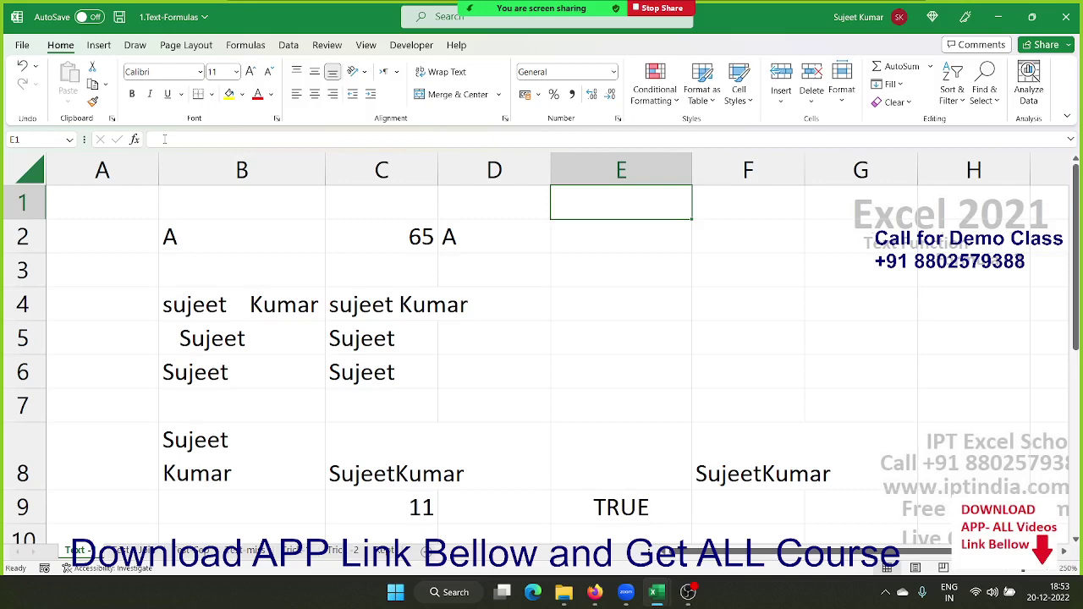
- Enter 123.369.852 in E1 and start an =sub formula in E2
text(12)
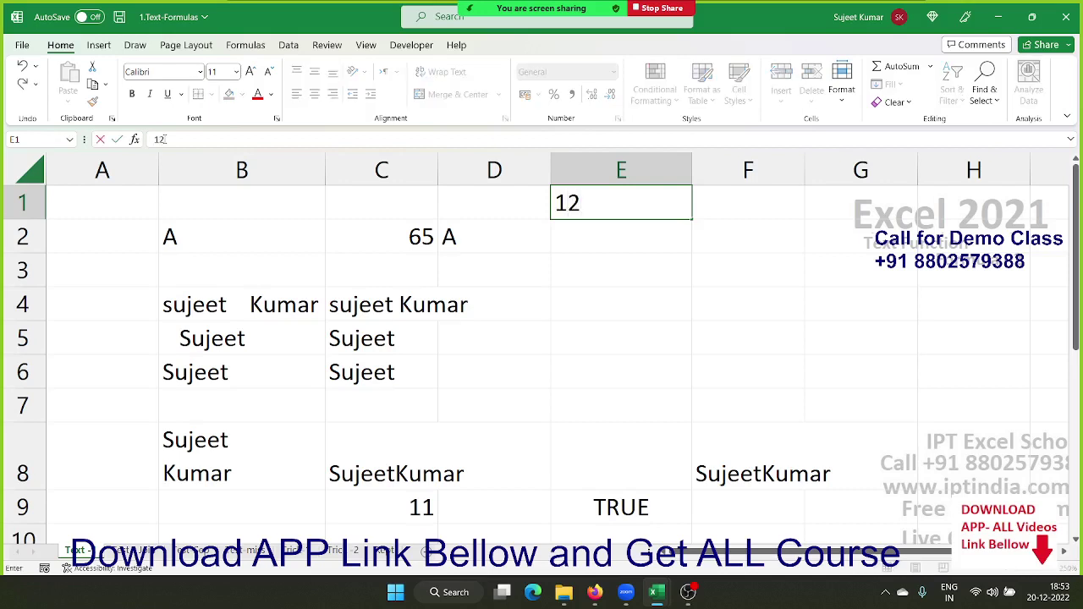
text(3.36)
text(9.)
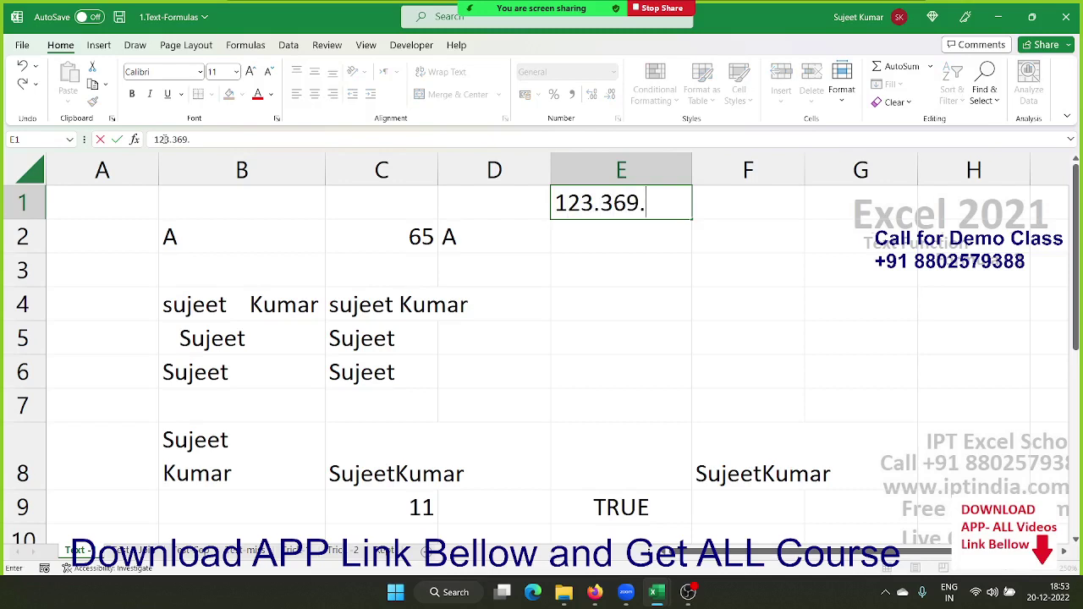
text(852)
key(Return)
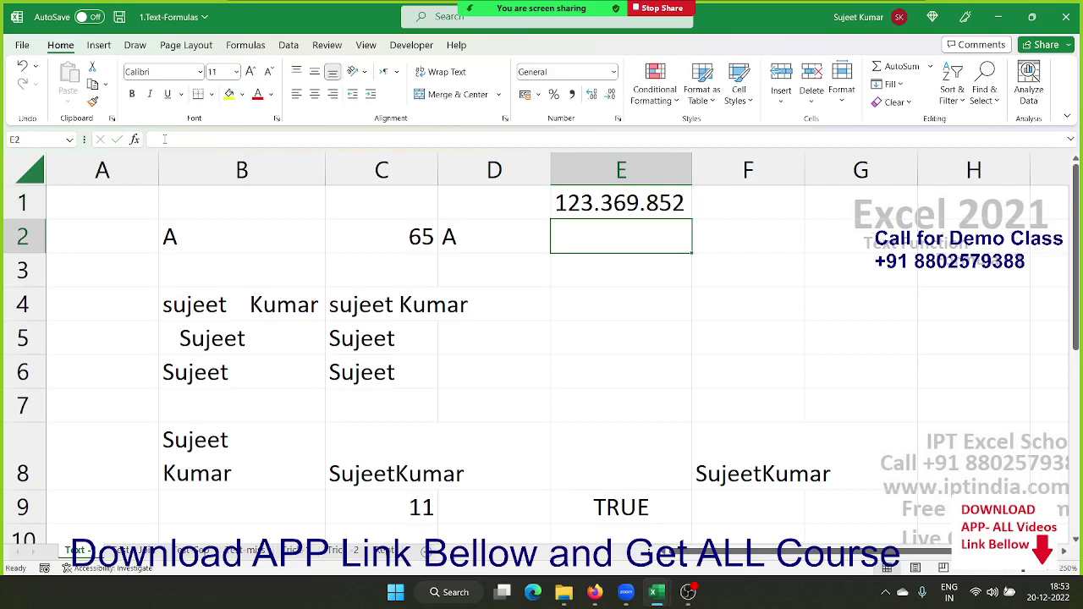
text(=)
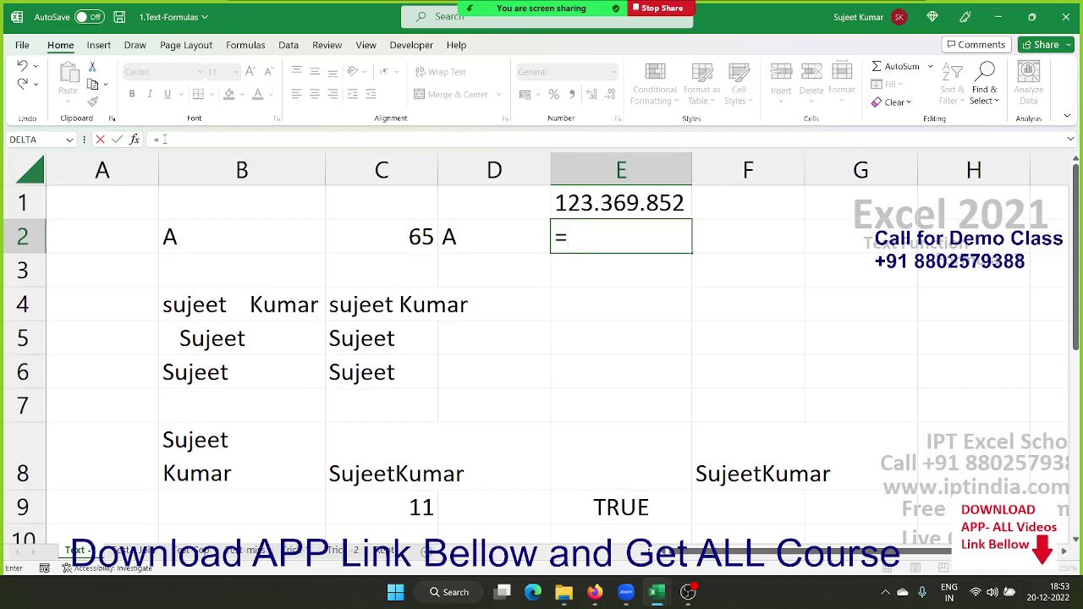
text(sub)
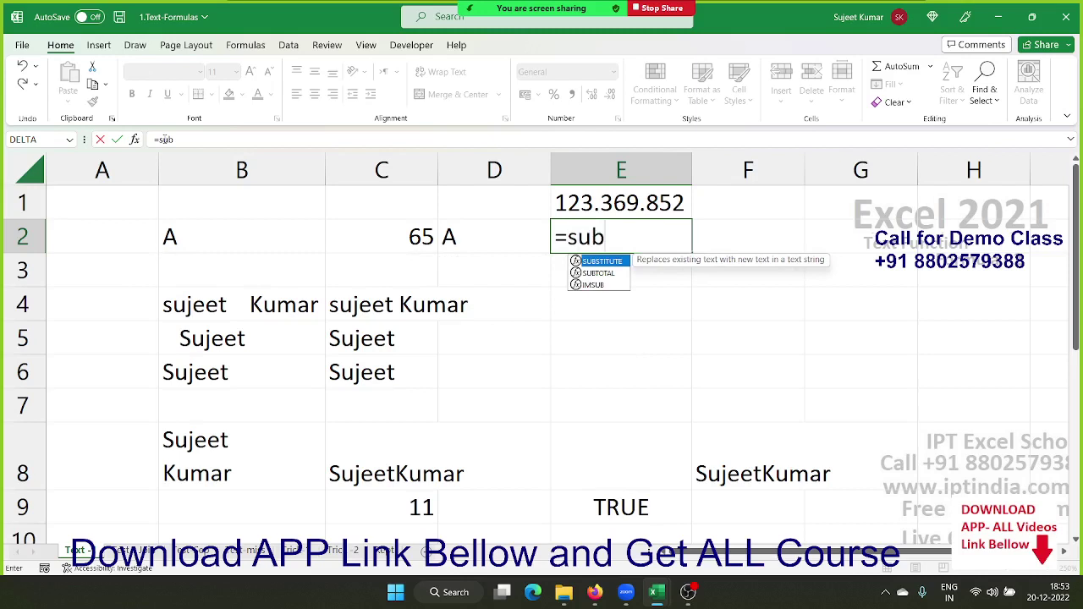
- Enter =SUBSTITUTE(E1,".","-") in E2 so it shows 123-369-852
key(Tab)
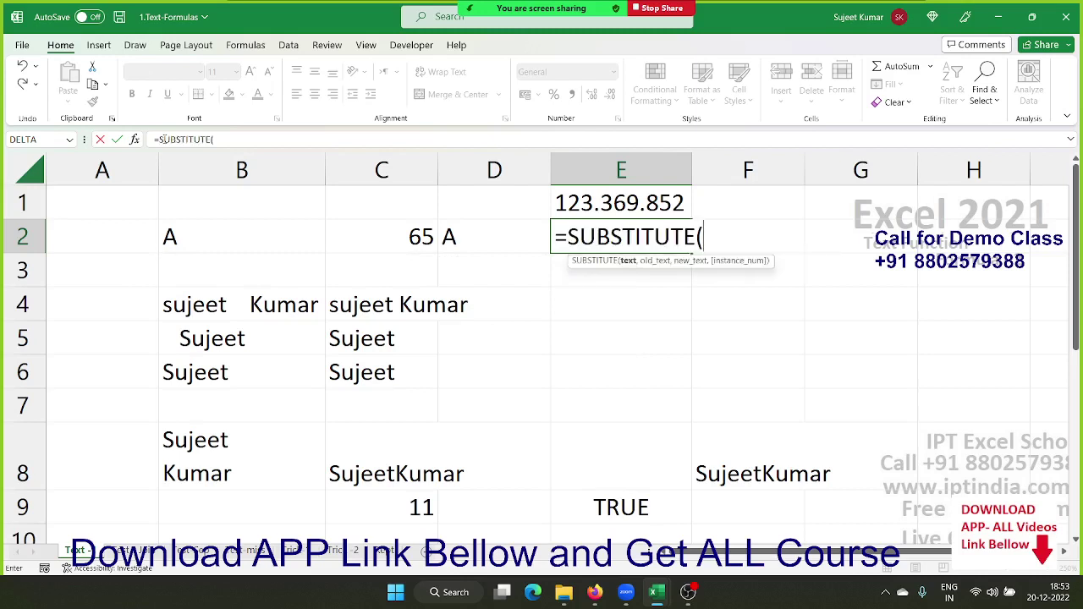
key(Up)
text(,)
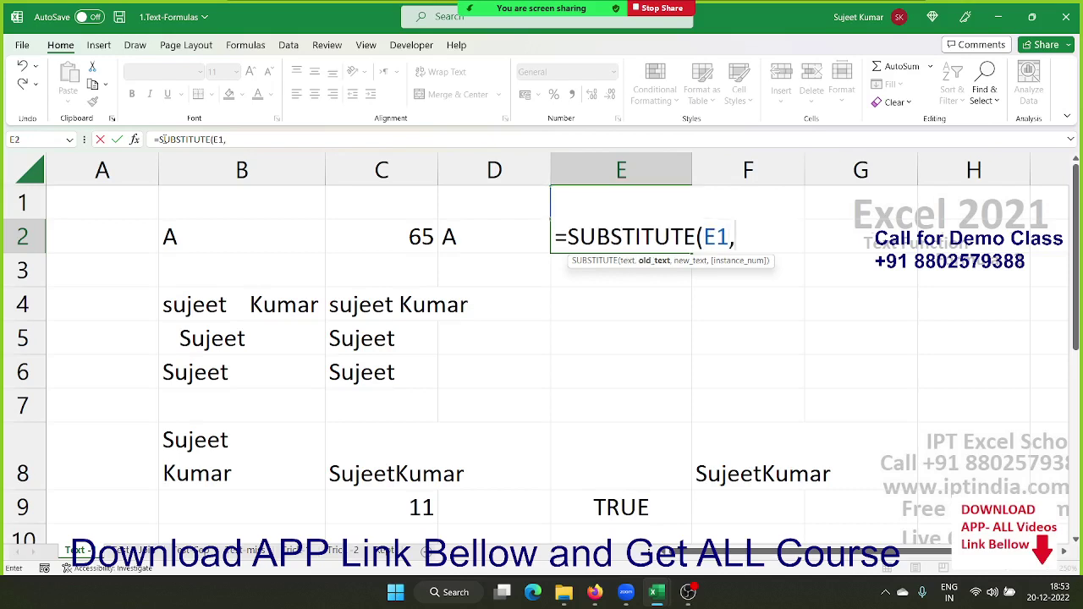
text(")
text(.")
text(,"-")
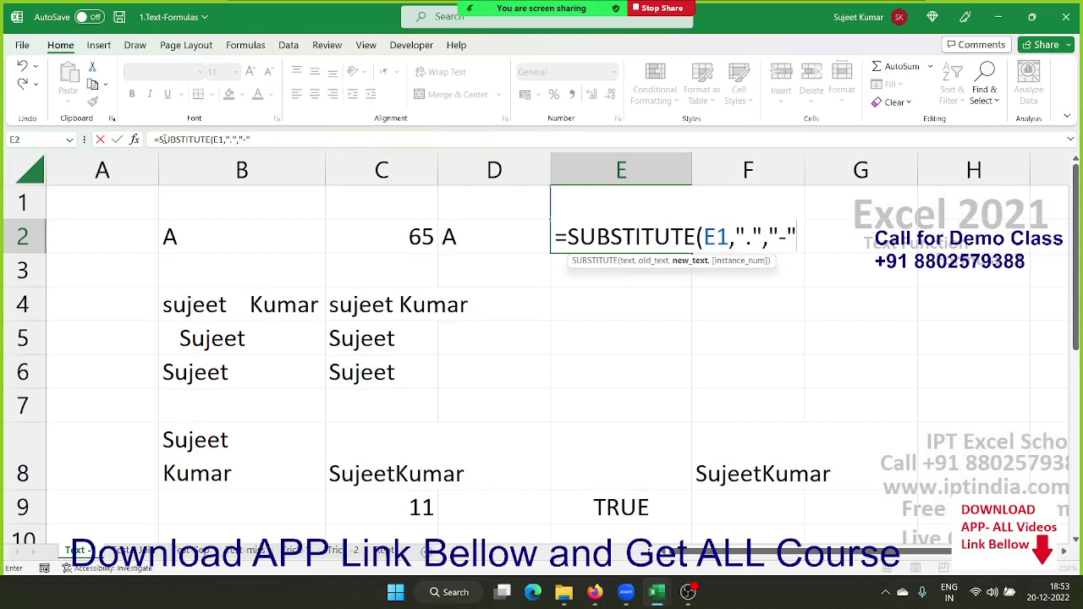
key(Return)
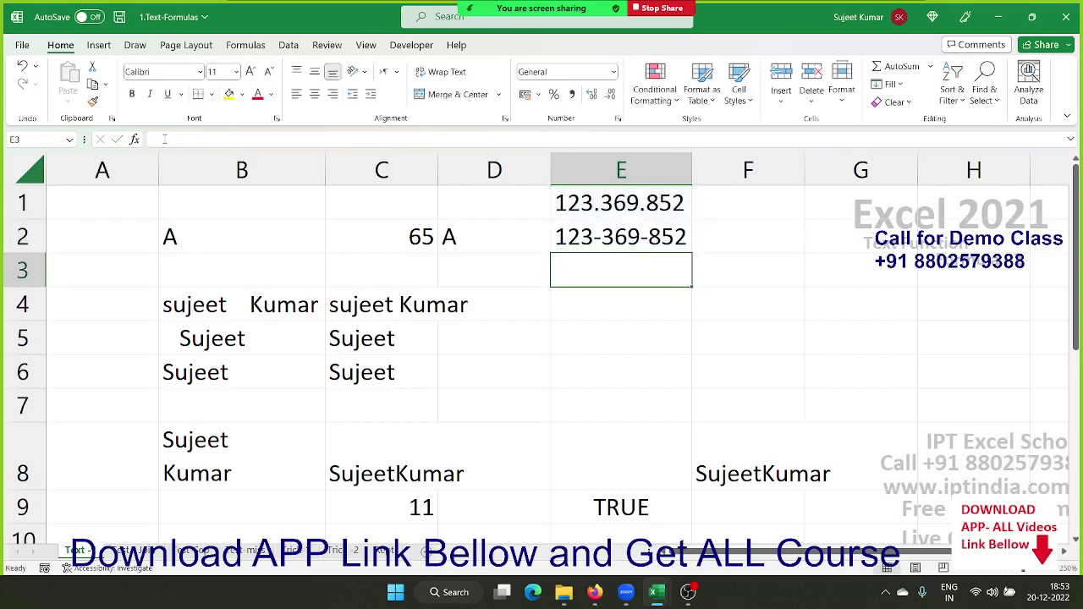
- Enter =REPLACE(E2,4,1,"/") in E3 so it shows 123/369-852
text(=s)
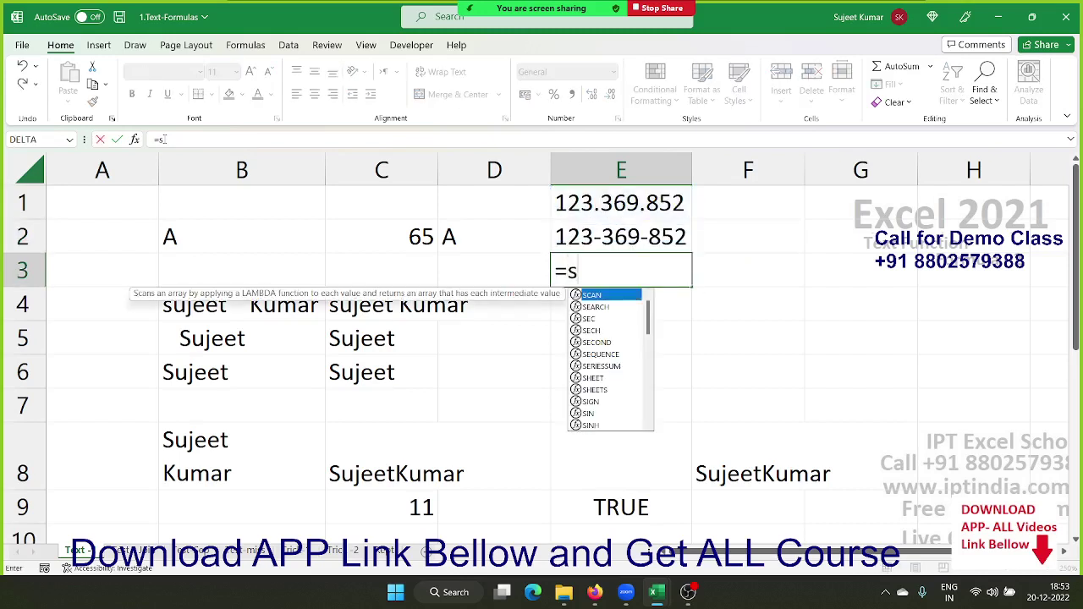
key(BackSpace)
text(r)
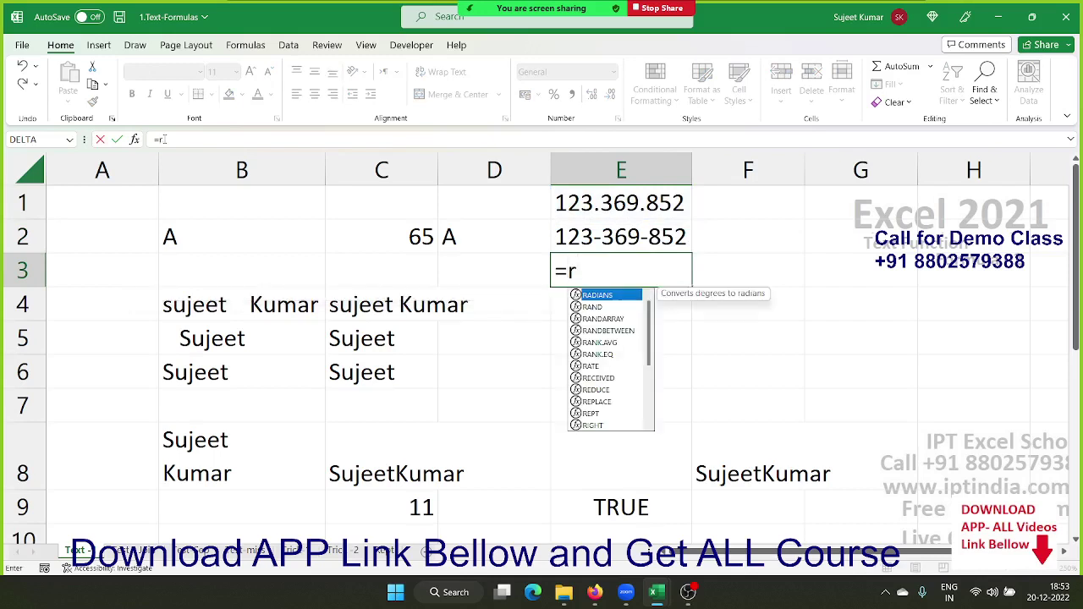
text(ep)
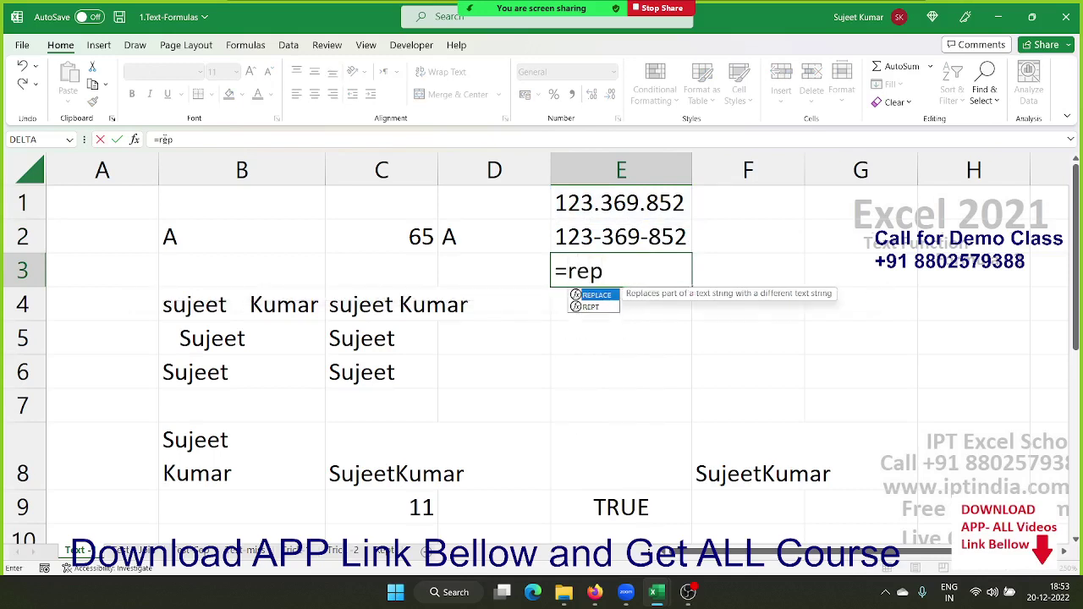
key(Tab)
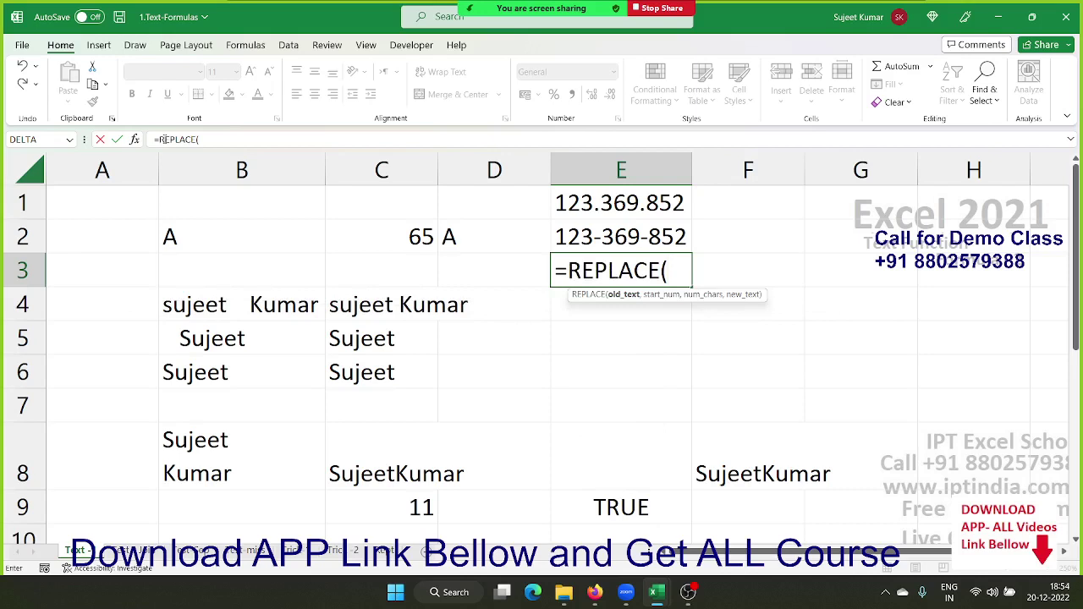
key(Up)
text(,)
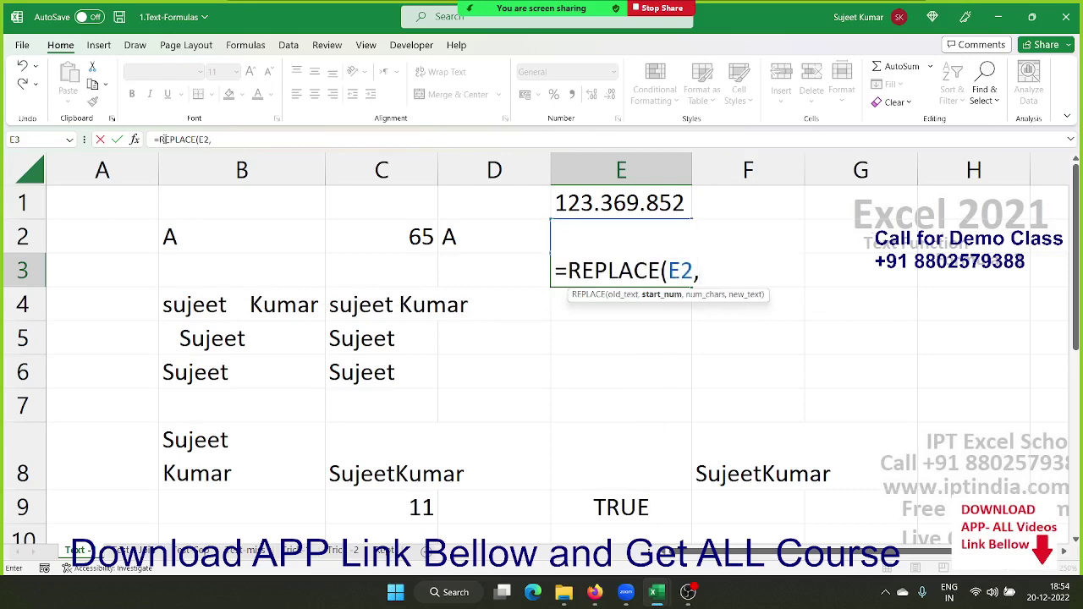
text(4,)
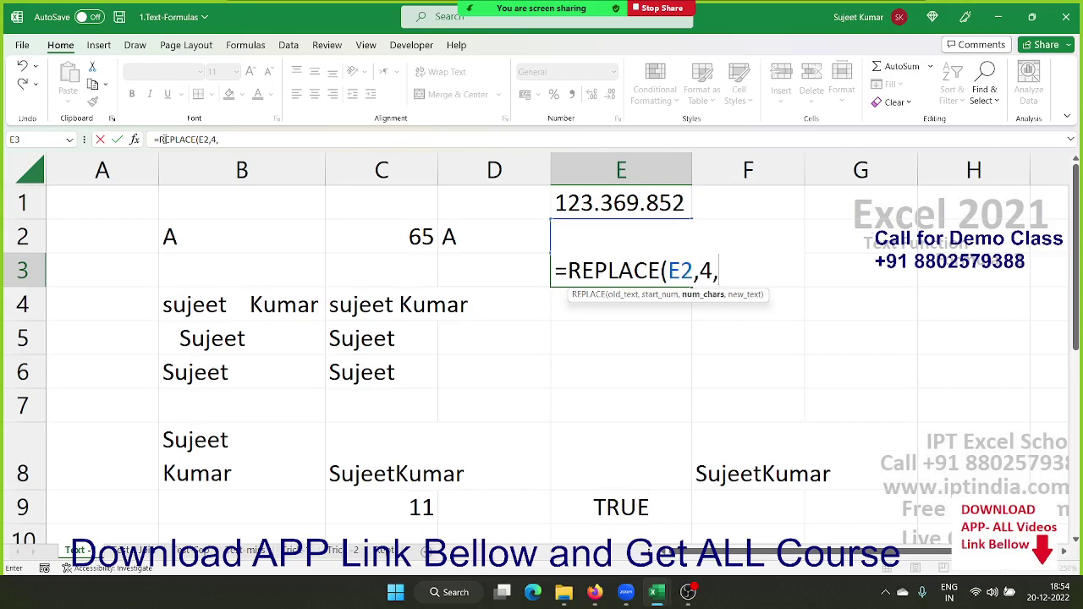
text(1,"/)
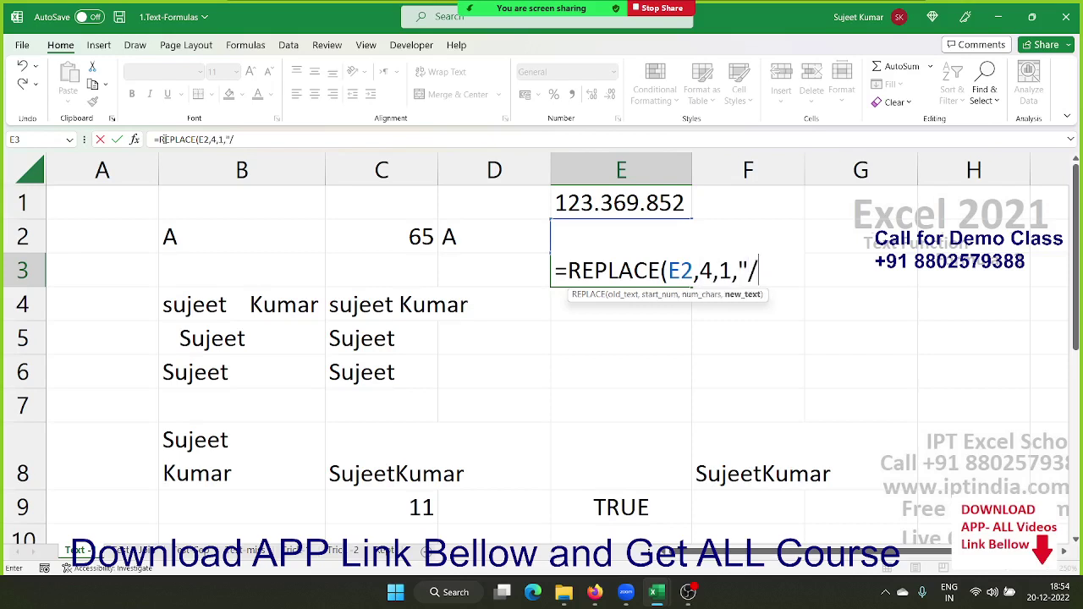
text(")
key(Return)
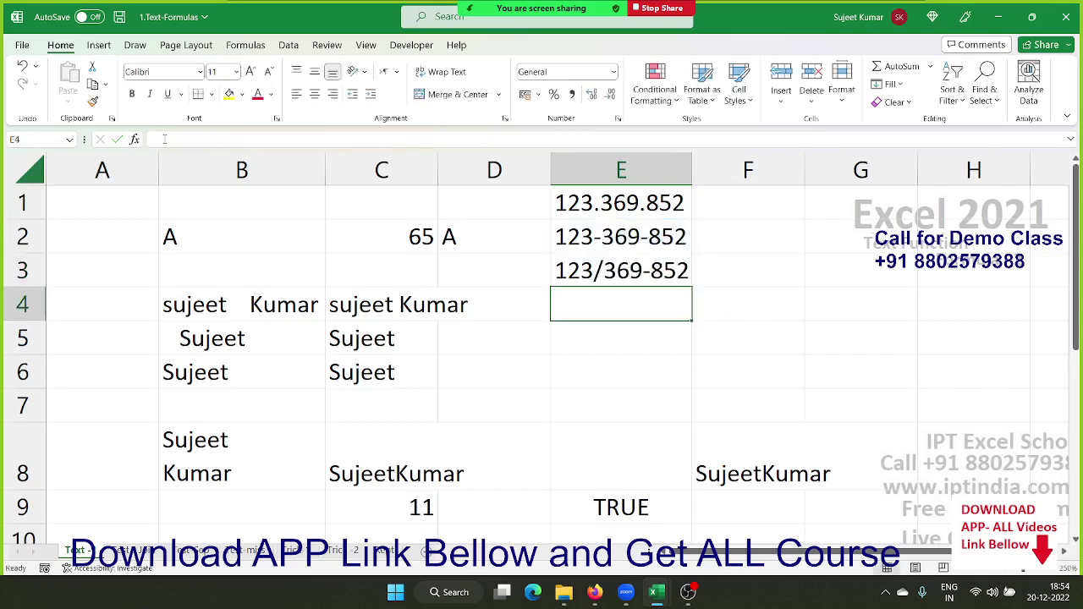
- Review the formulas in E3 and E2, then move to cell B9
key(Up)
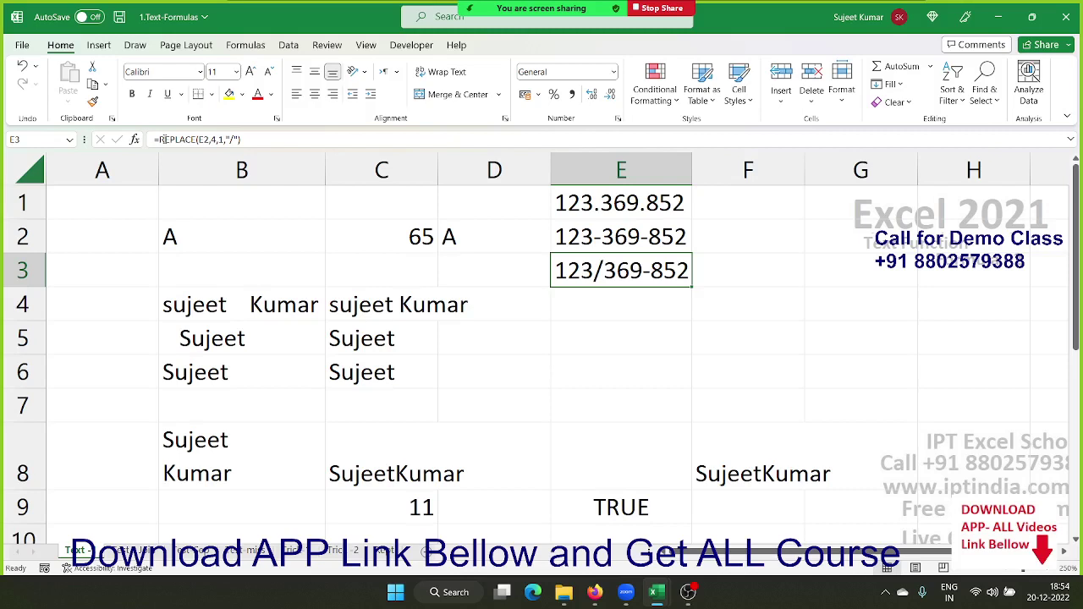
key(Up)
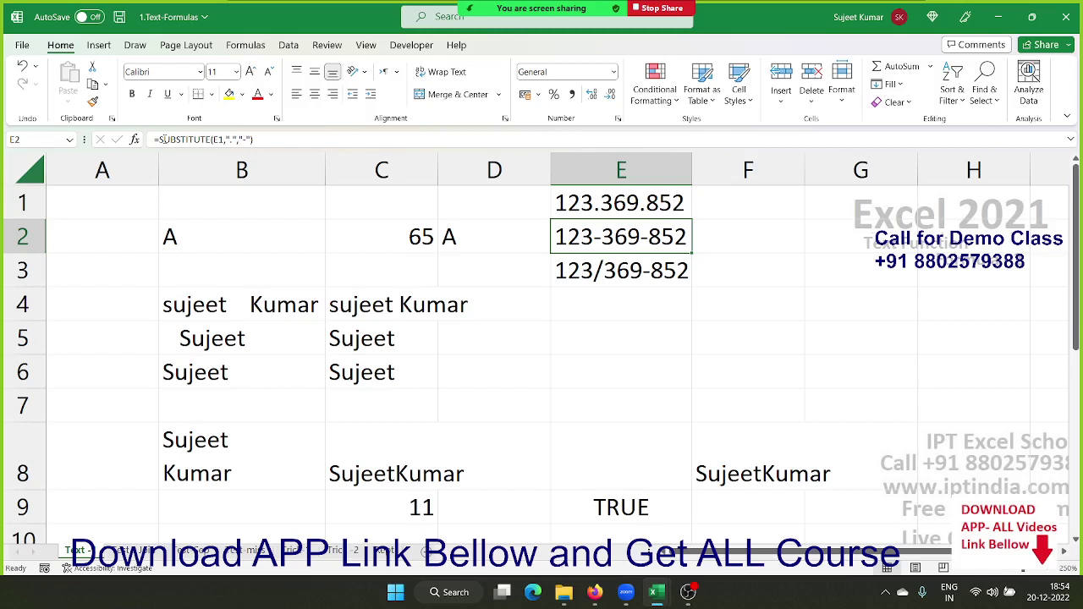
key(Down)
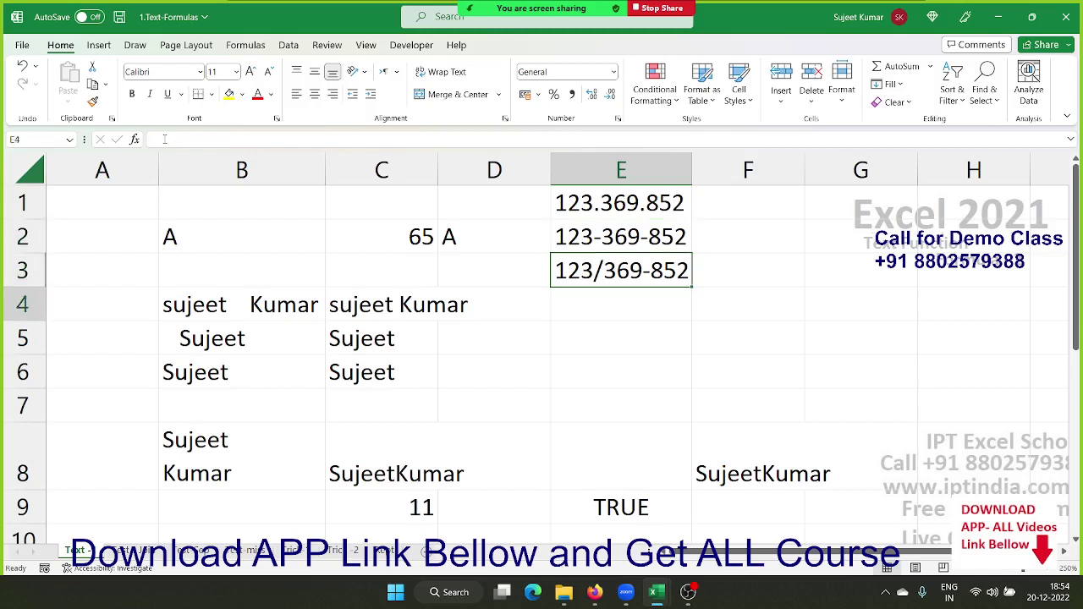
key(Down)
key(Down)
key(Left)
key(Left)
key(Left)
key(Down)
key(Down)
key(Down)
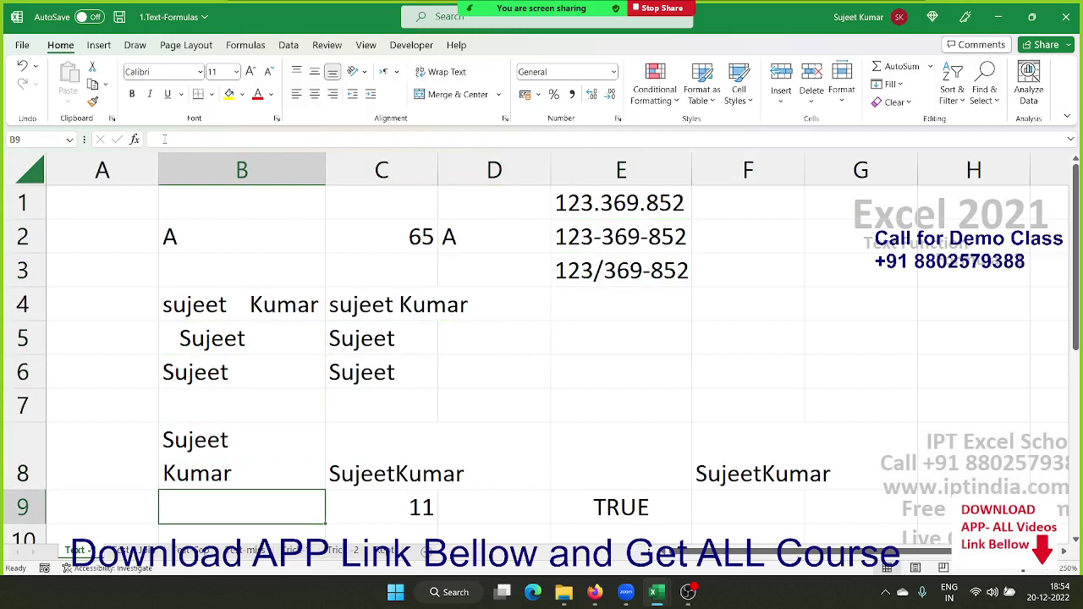
key(Down)
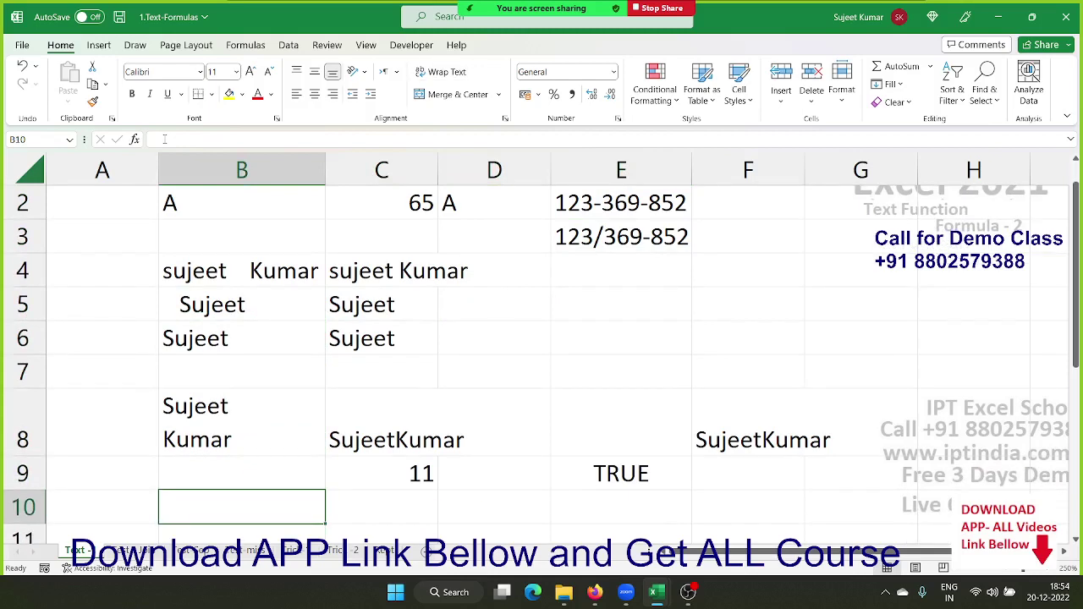
text(=)
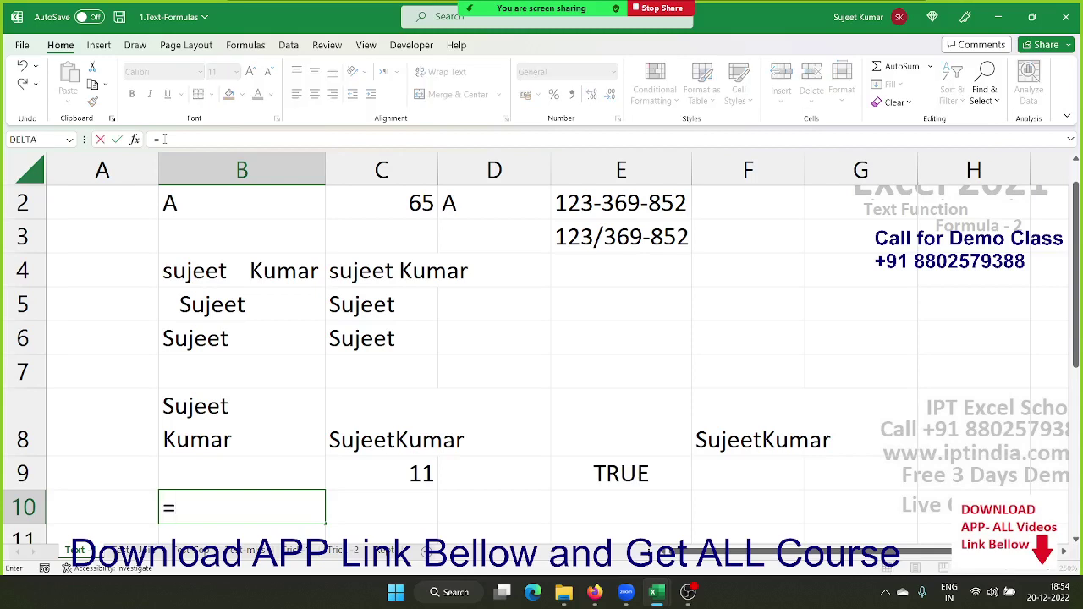
text(s)
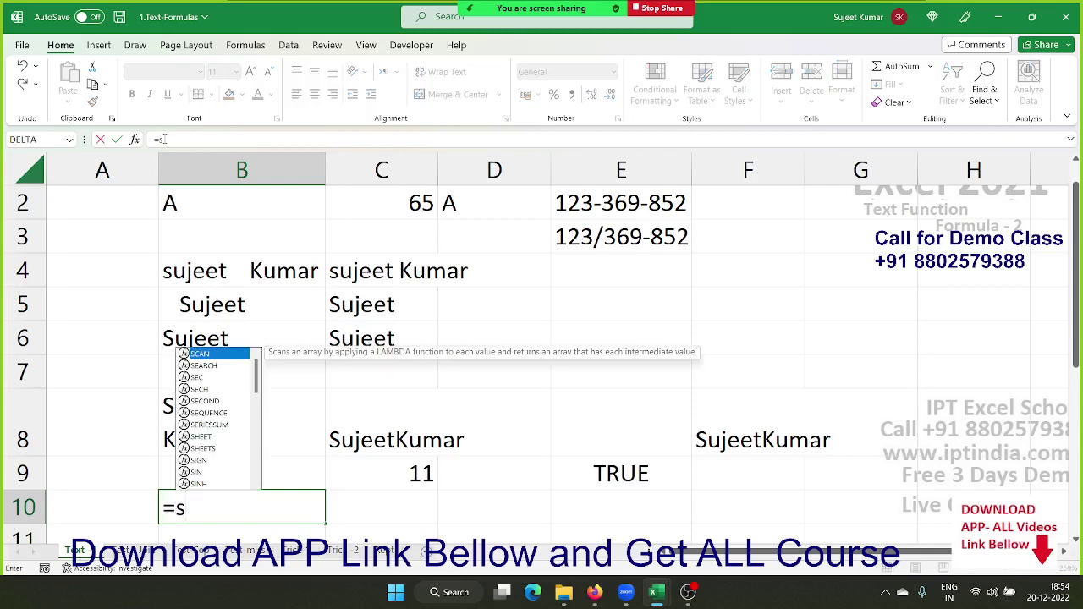
text(u)
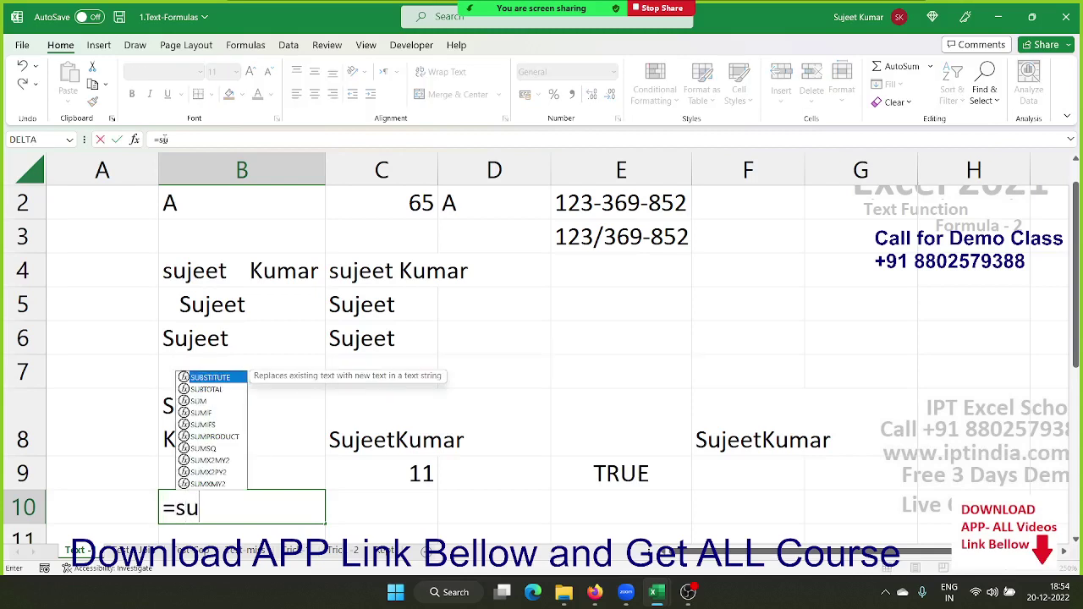
text(b)
key(Tab)
key(Up)
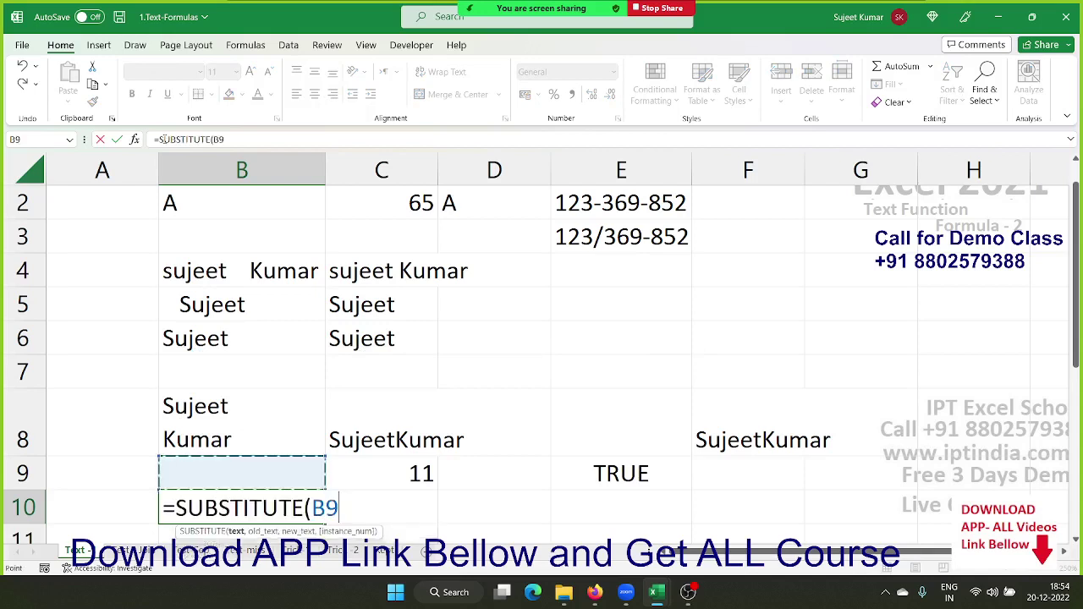
key(Up)
text(,)
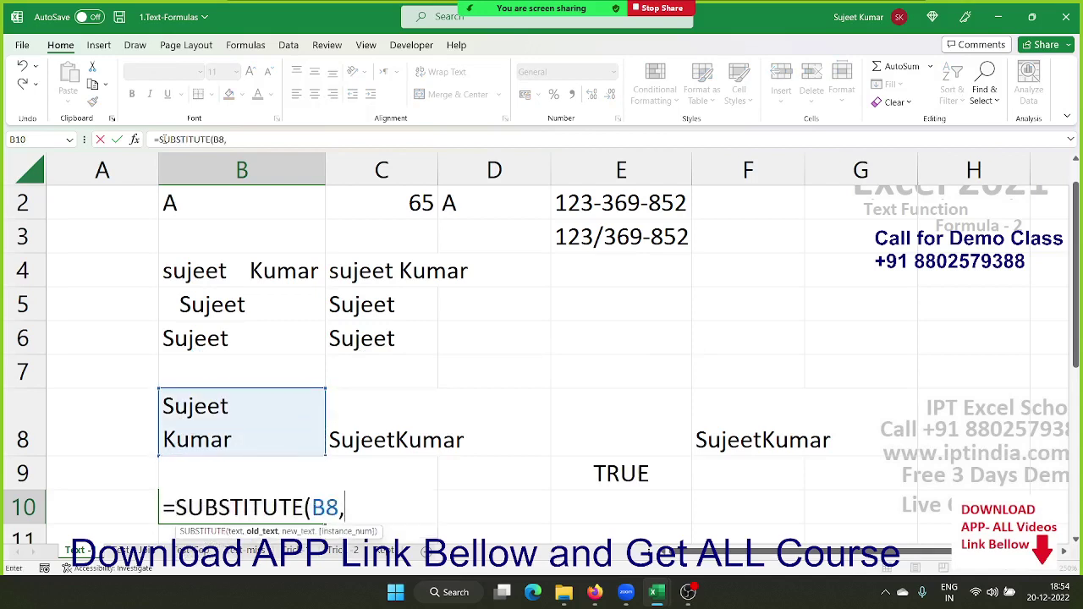
text(")
key(alt+Return)
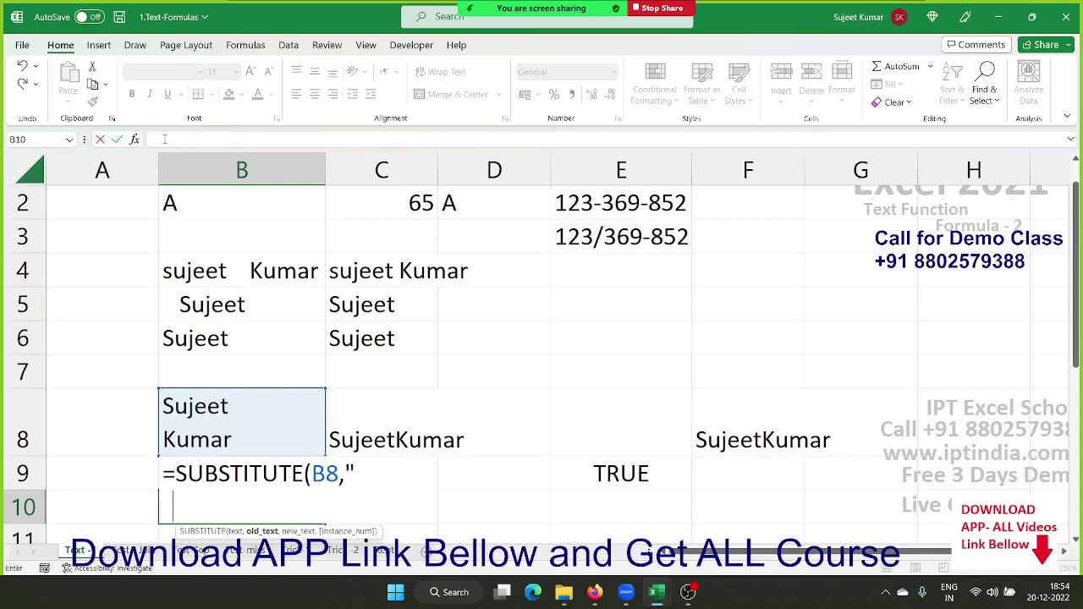
text(")
key(BackSpace)
key(Return)
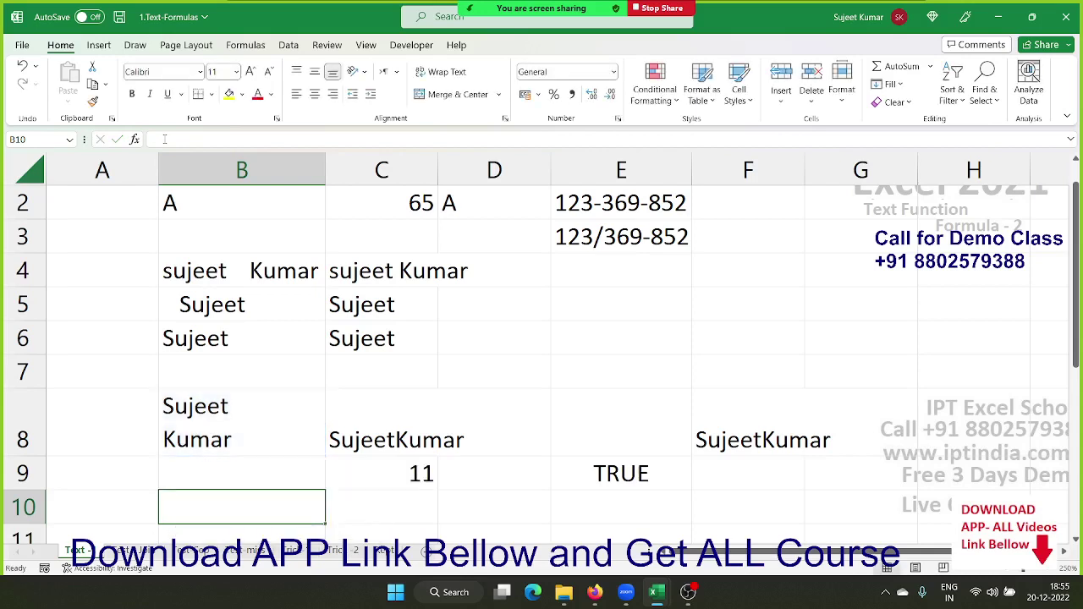
- Put a line break (Alt+Enter) into the empty cell A10
drag(203, 202, 474, 203)
scroll(254, 288, down, 2)
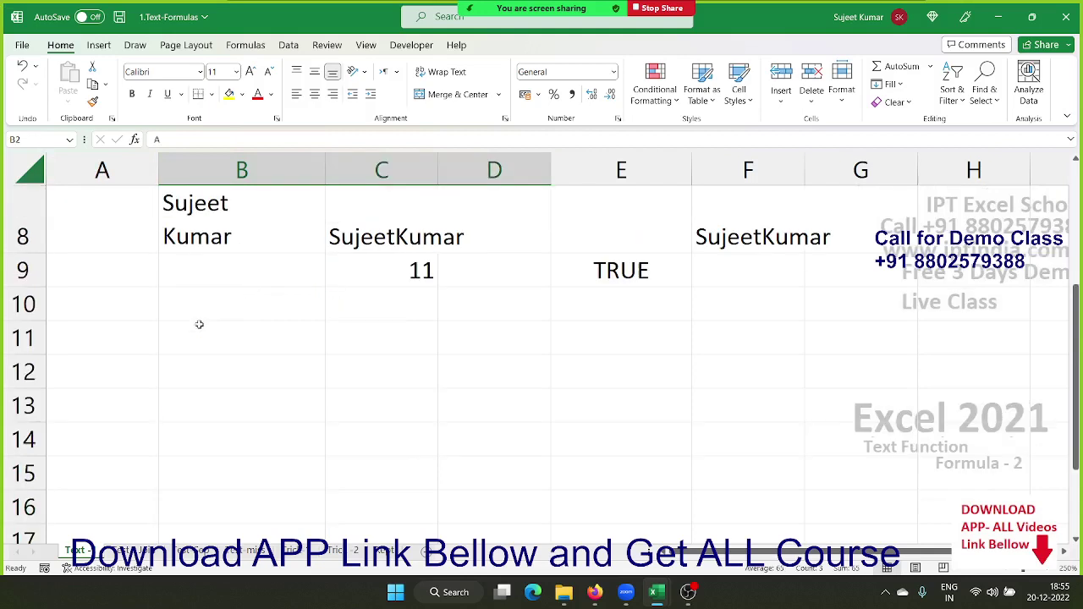
double_click(96, 299)
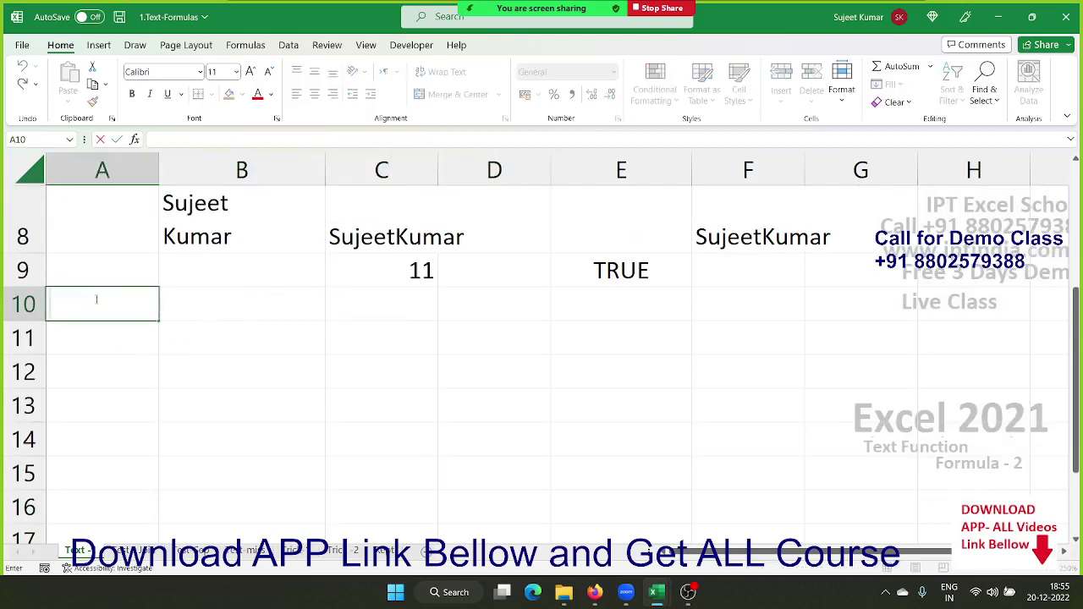
key(alt+Return)
key(Return)
- Enter =CODE(A10) in B10, returning character code 10
key(Up)
key(Right)
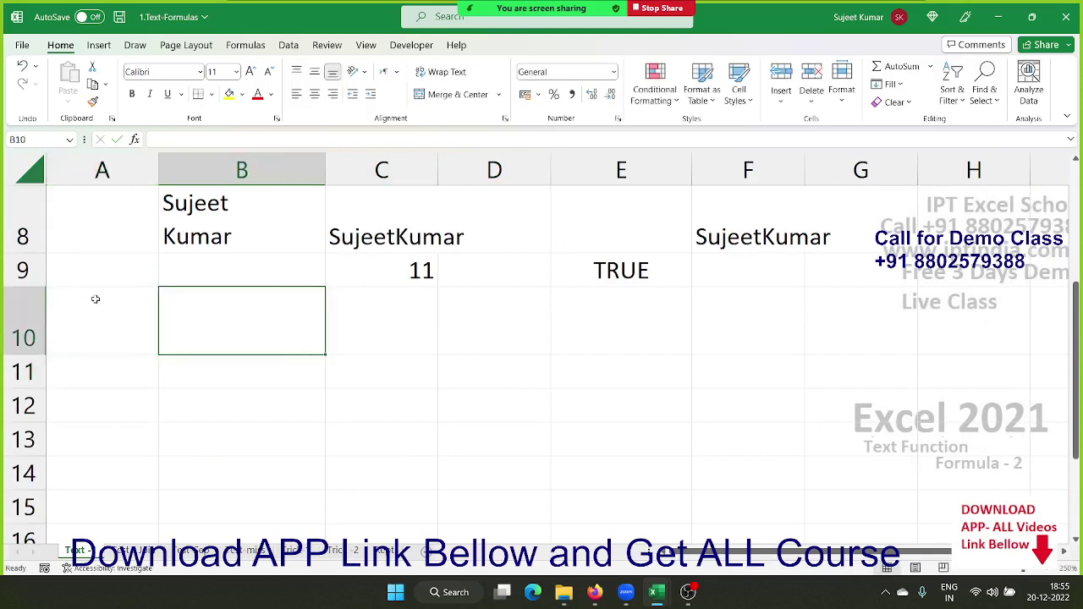
text(=cod)
key(Tab)
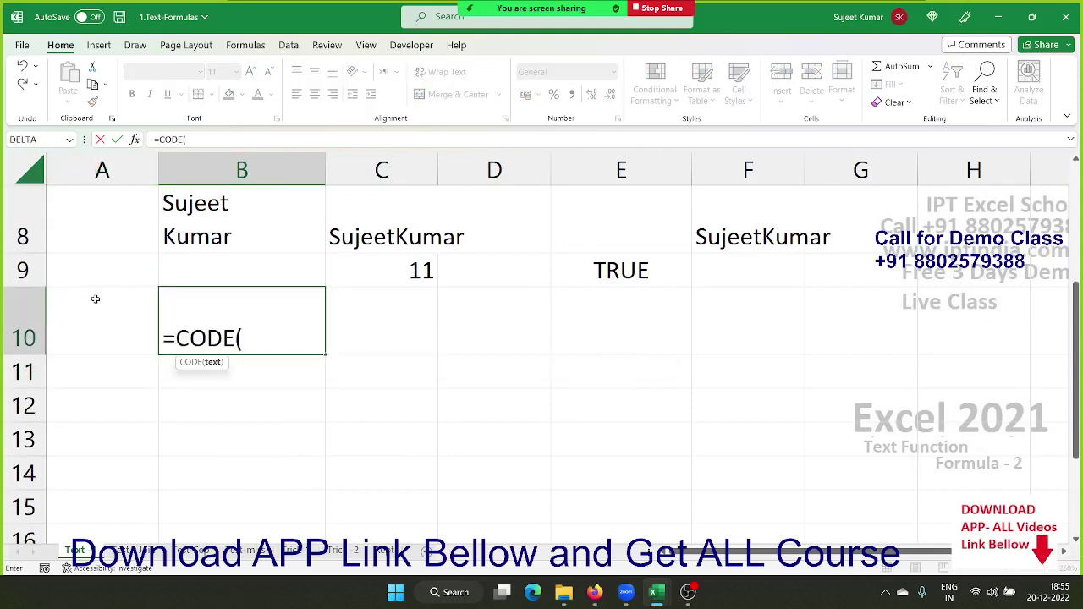
click(96, 299)
key(Return)
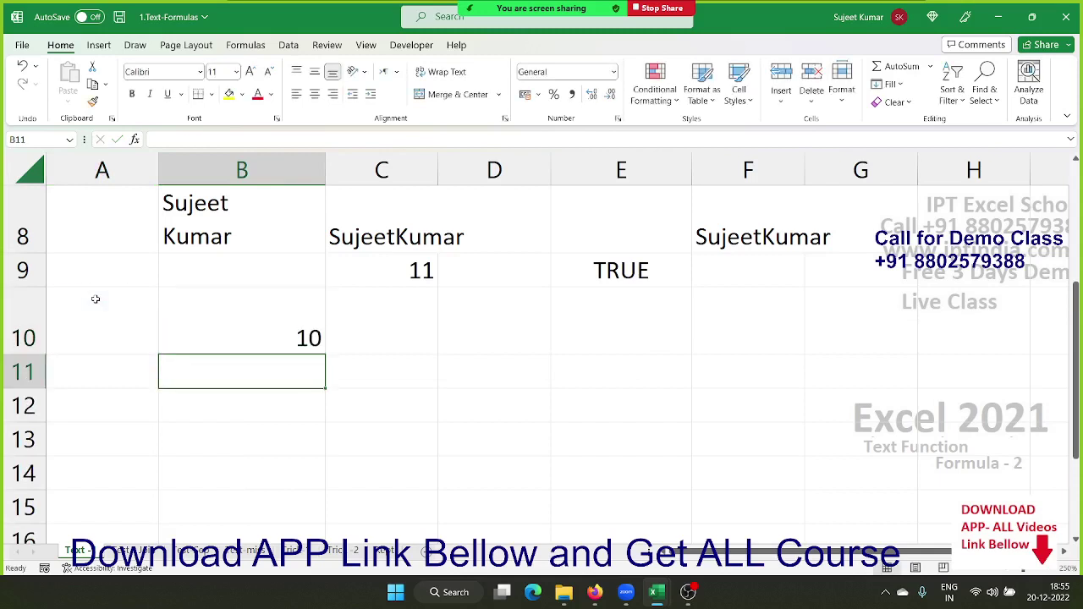
- Enter =CHAR(10) in C10 for the line-break character, then return to B9
key(Up)
key(Right)
text(=ch)
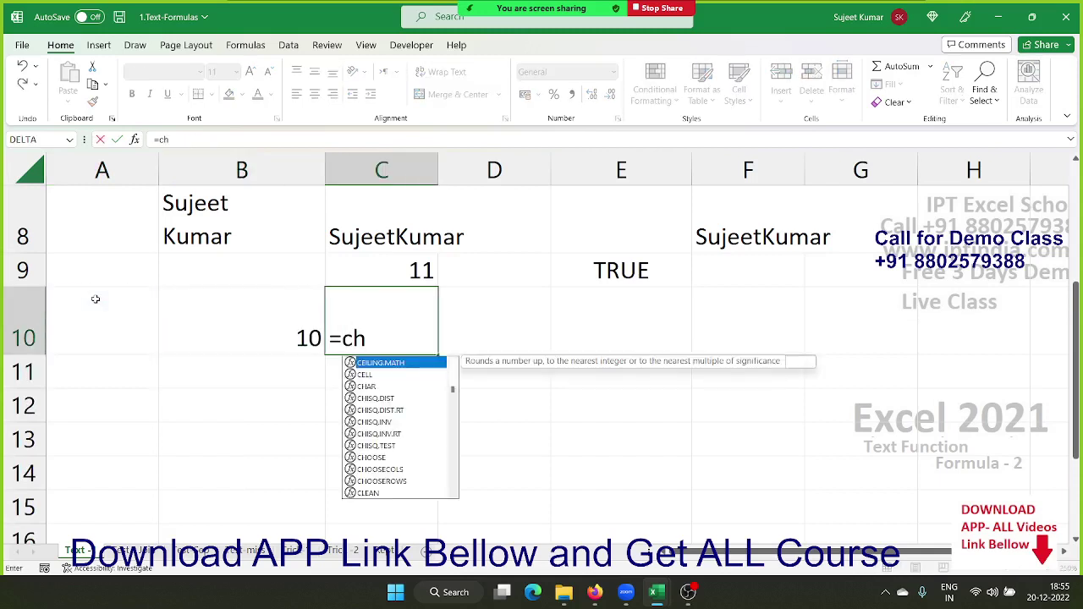
text(a)
key(Tab)
text(10)
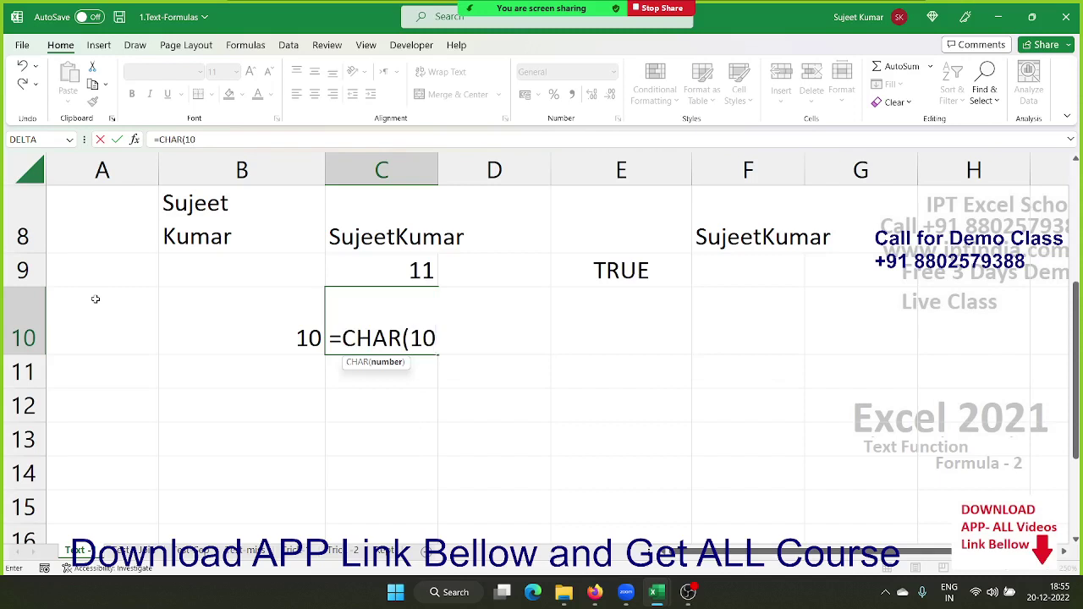
text())
key(Return)
key(Up)
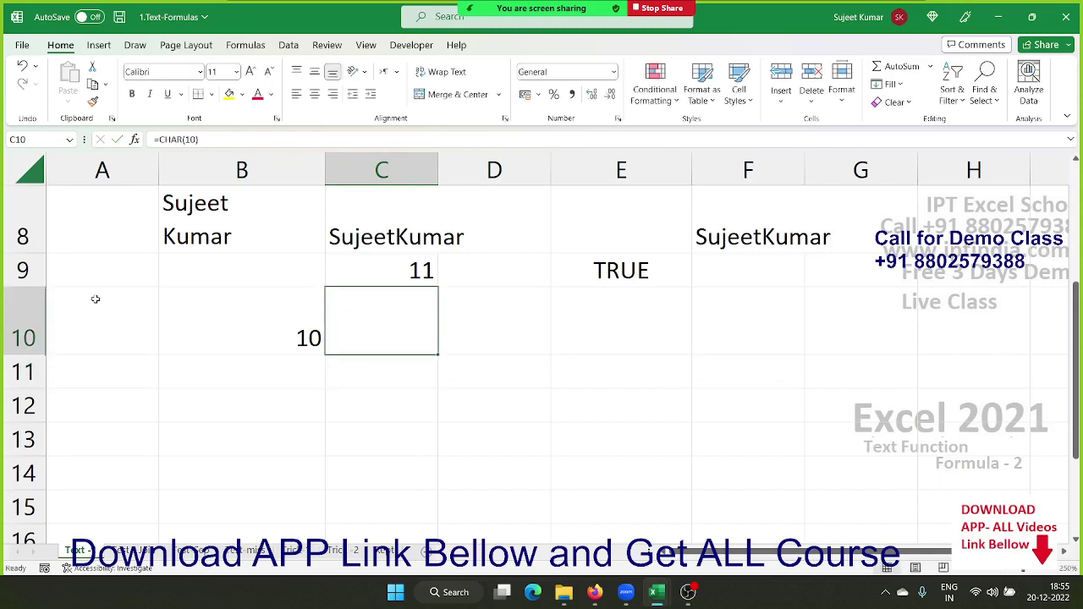
key(Up)
key(Left)
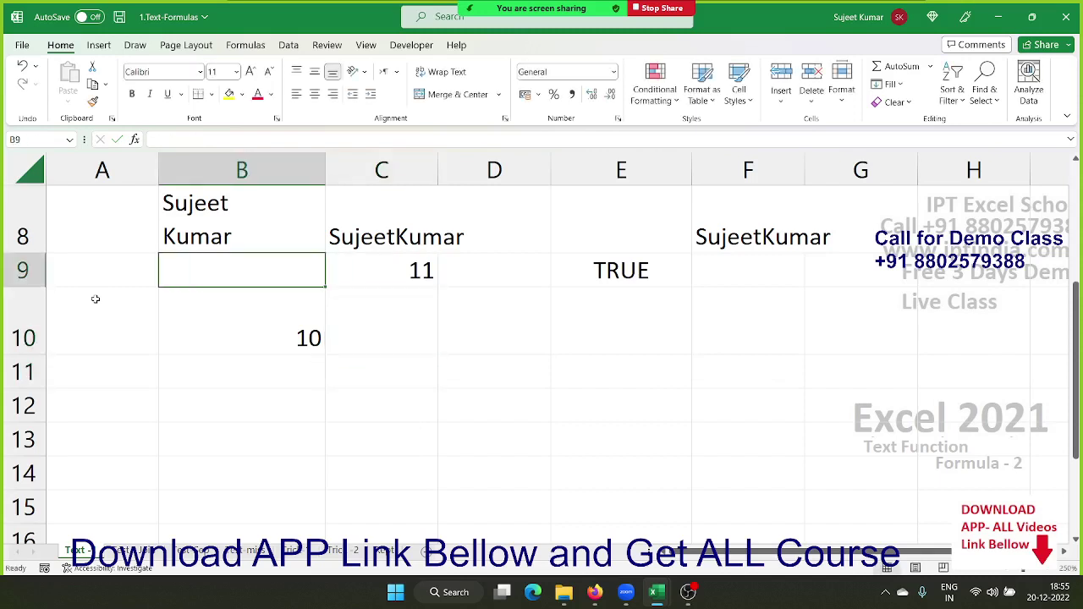
- Enter =SUBSTITUTE(B8,CHAR(10)," ") in B9 to put B8's two-line name on one line
text(=te)
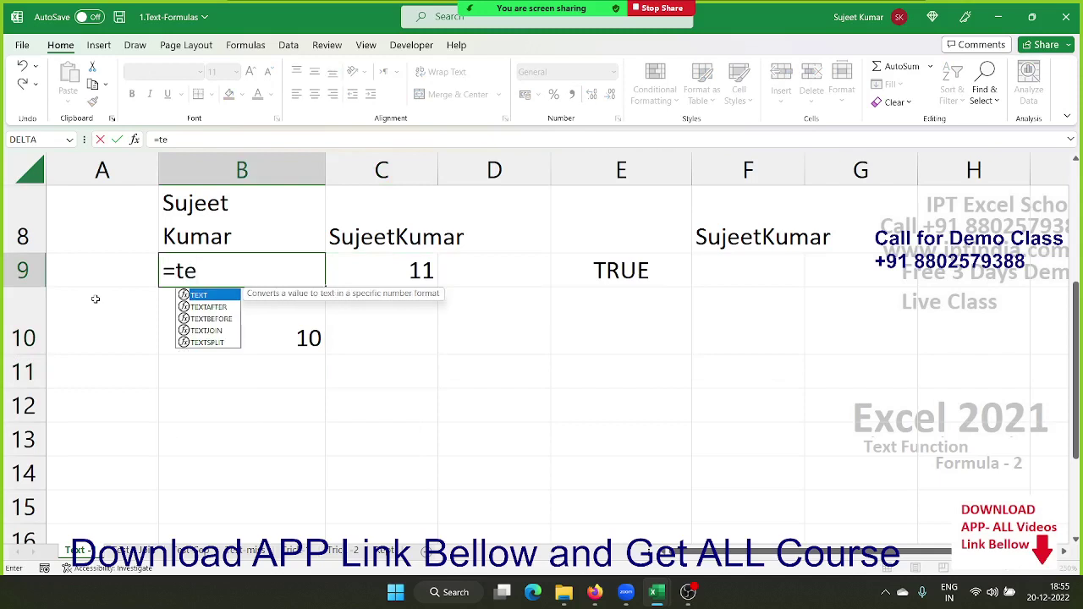
key(BackSpace)
key(BackSpace)
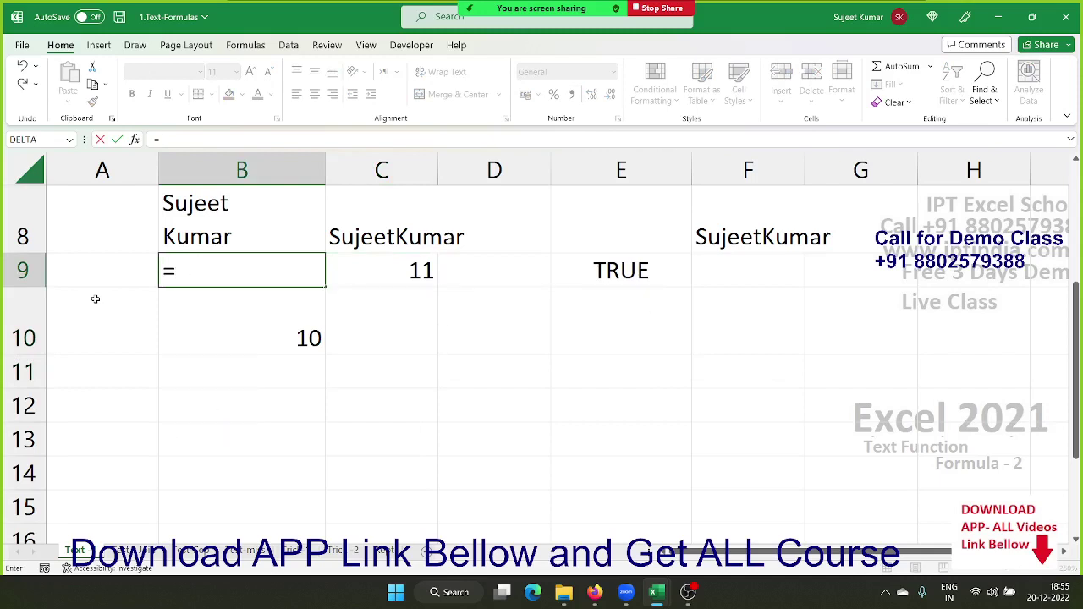
text(s)
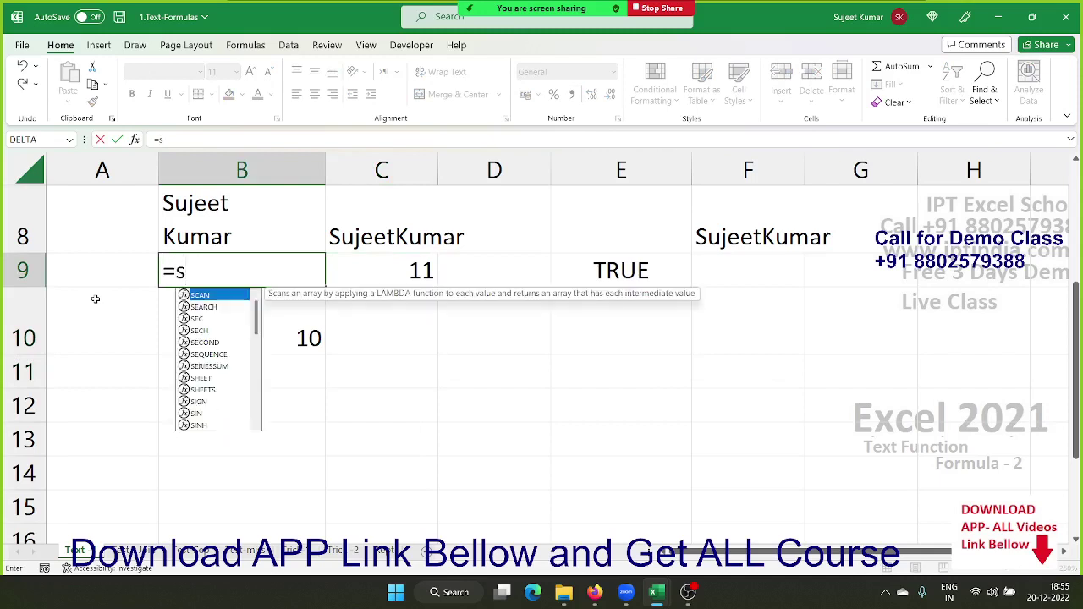
text(ub)
key(Tab)
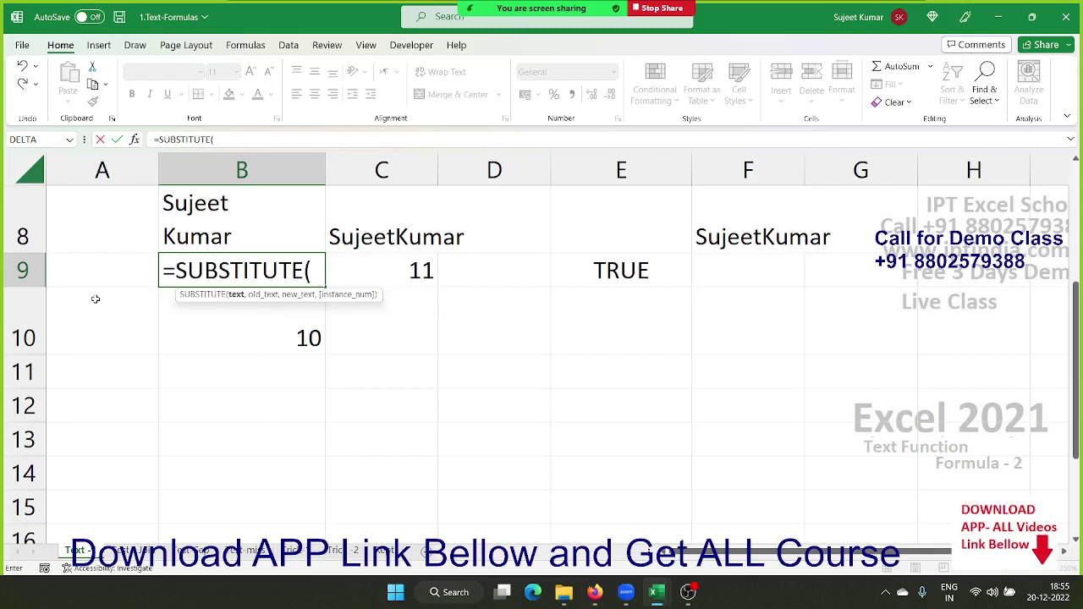
key(Up)
text(,)
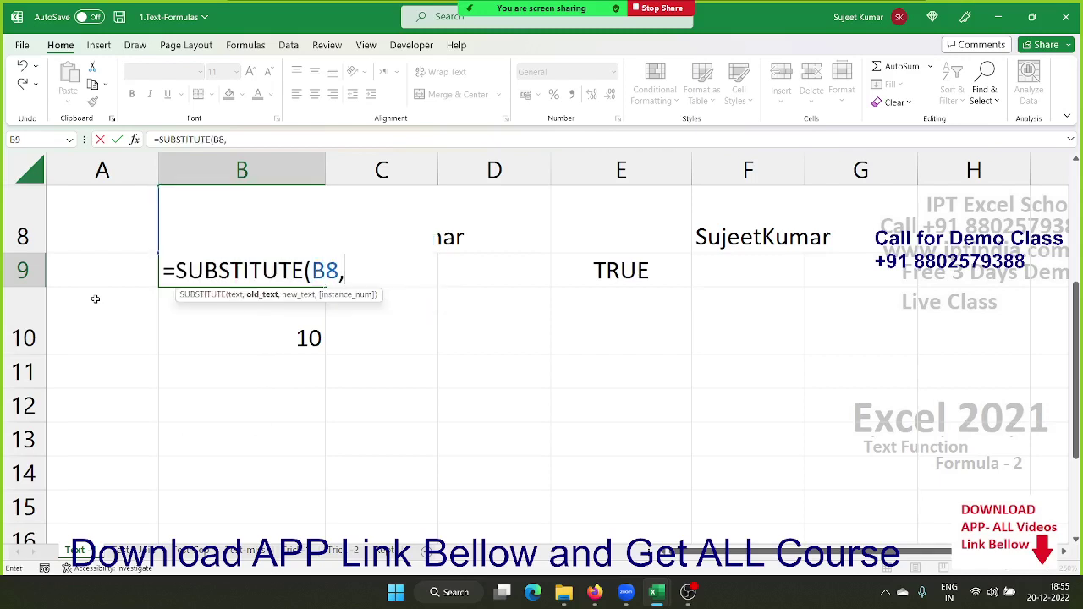
text(ch)
key(Tab)
text(10)
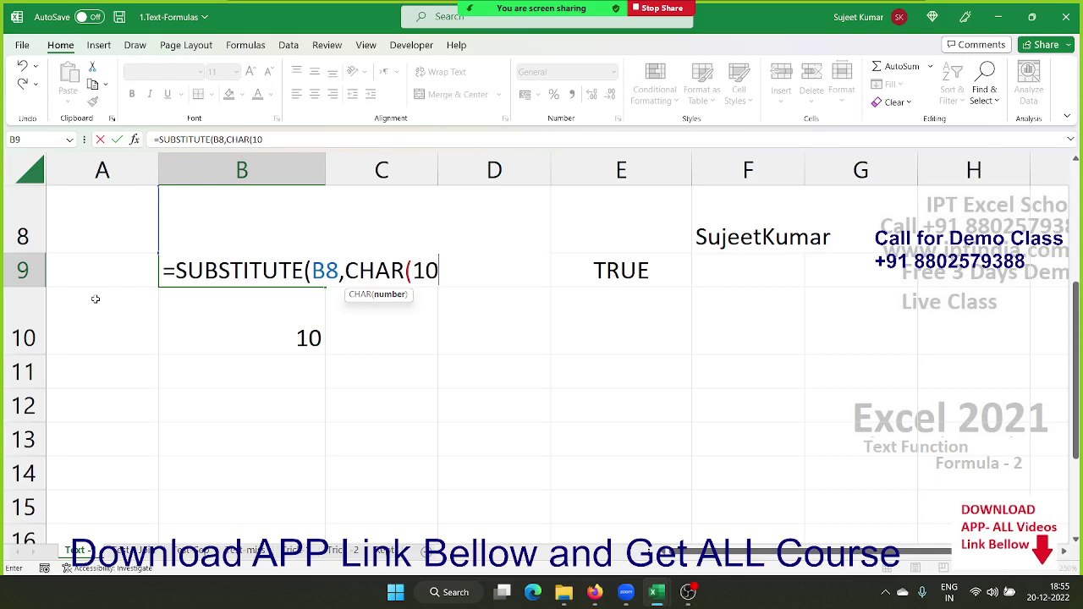
text())
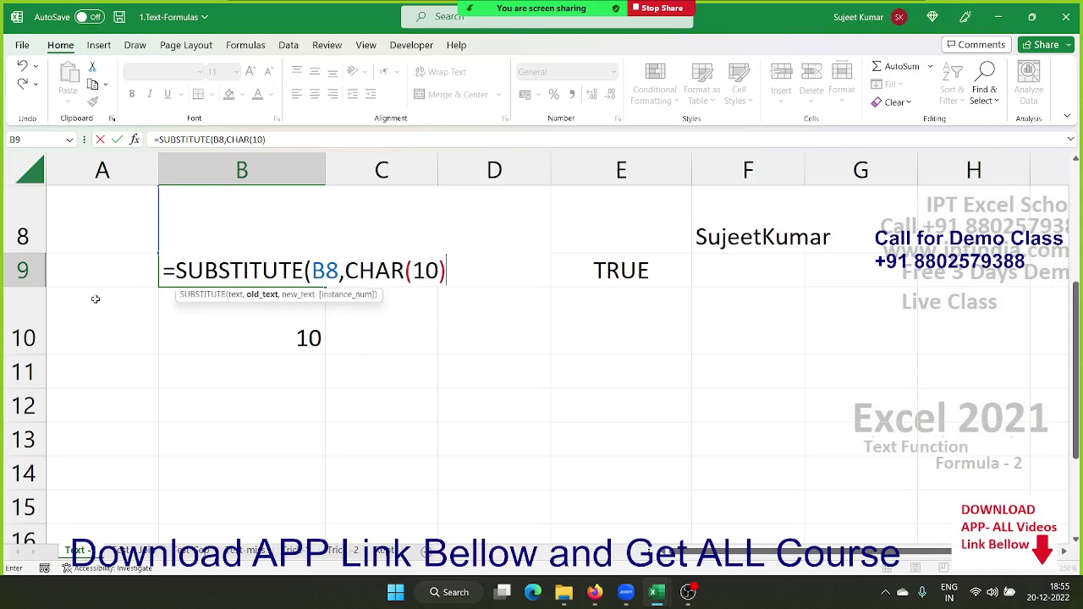
text(," ")
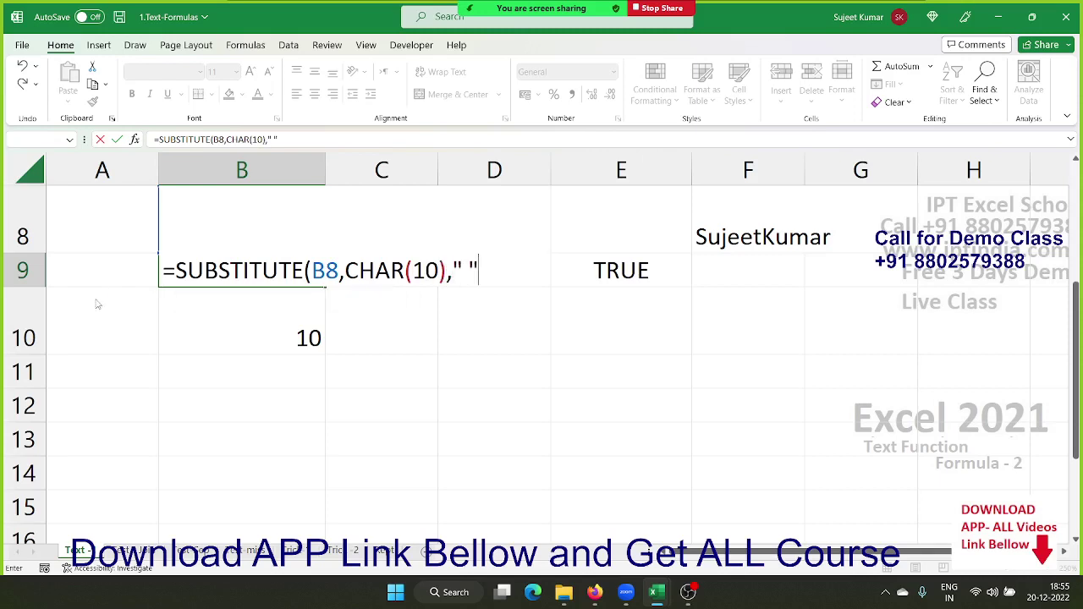
key(Return)
key(Return)
key(Up)
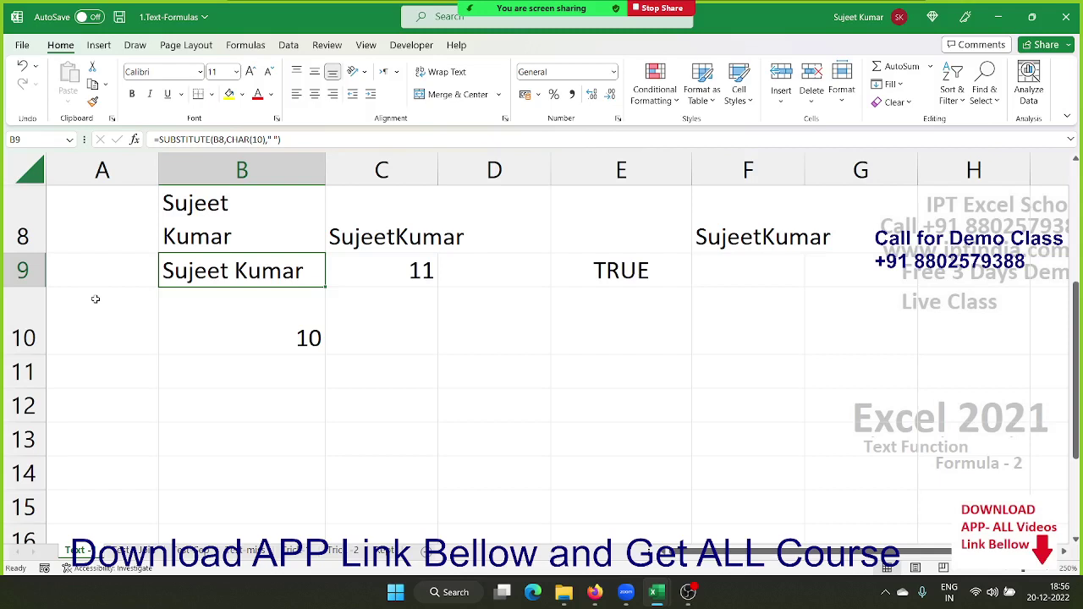
scroll(96, 298, up, 3)
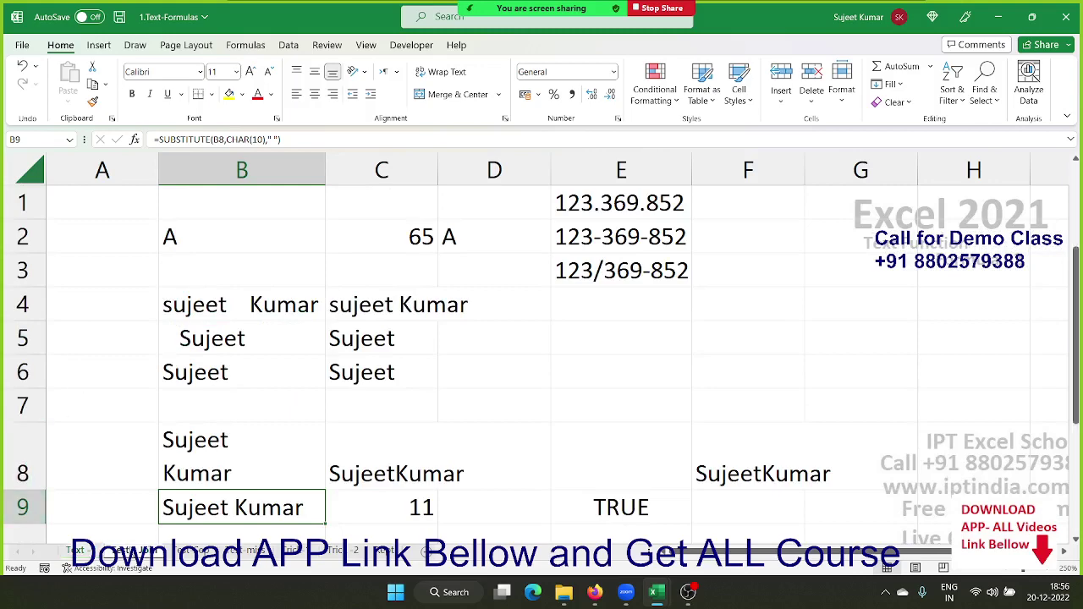
- Switch to another worksheet and delete all of its contents
click(135, 550)
scroll(17, 222, up, 2)
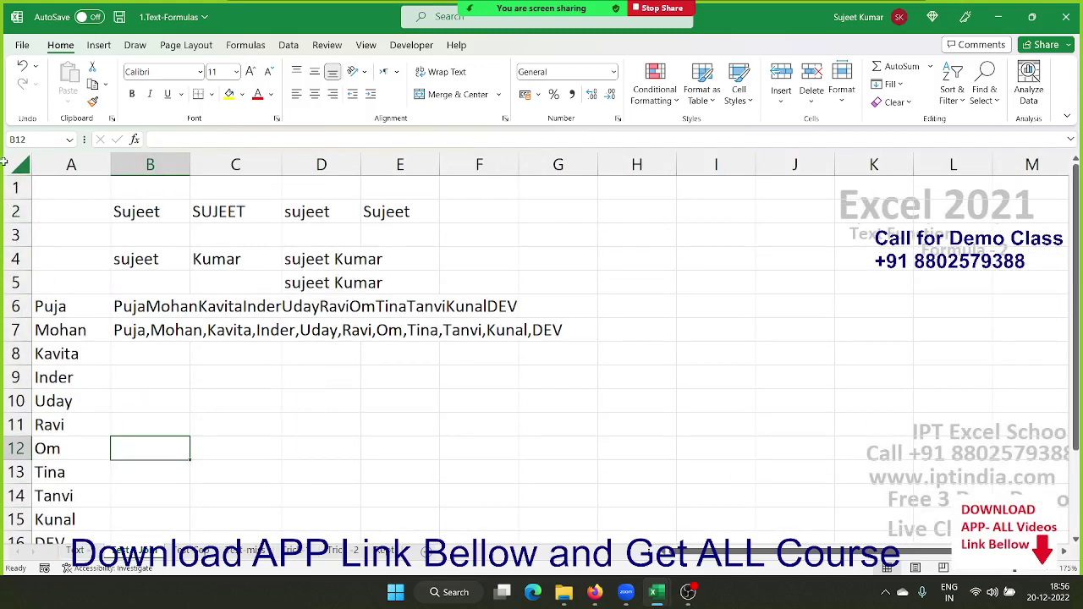
click(8, 164)
key(Delete)
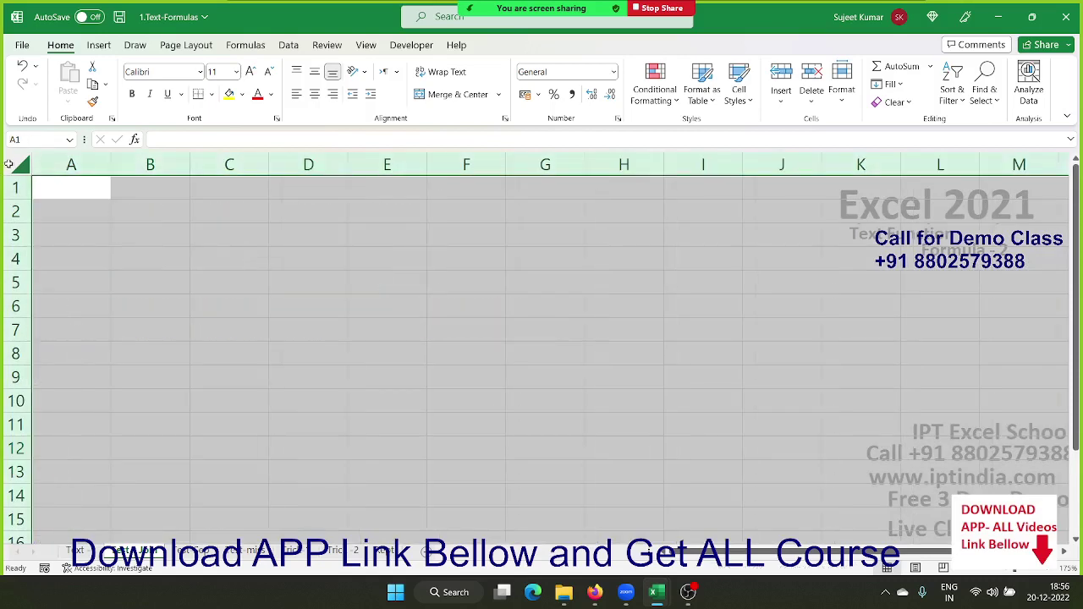
key(ctrl+Home)
- Start typing a lowercase full name into cell B2
key(Down)
key(Right)
key(Right)
key(Left)
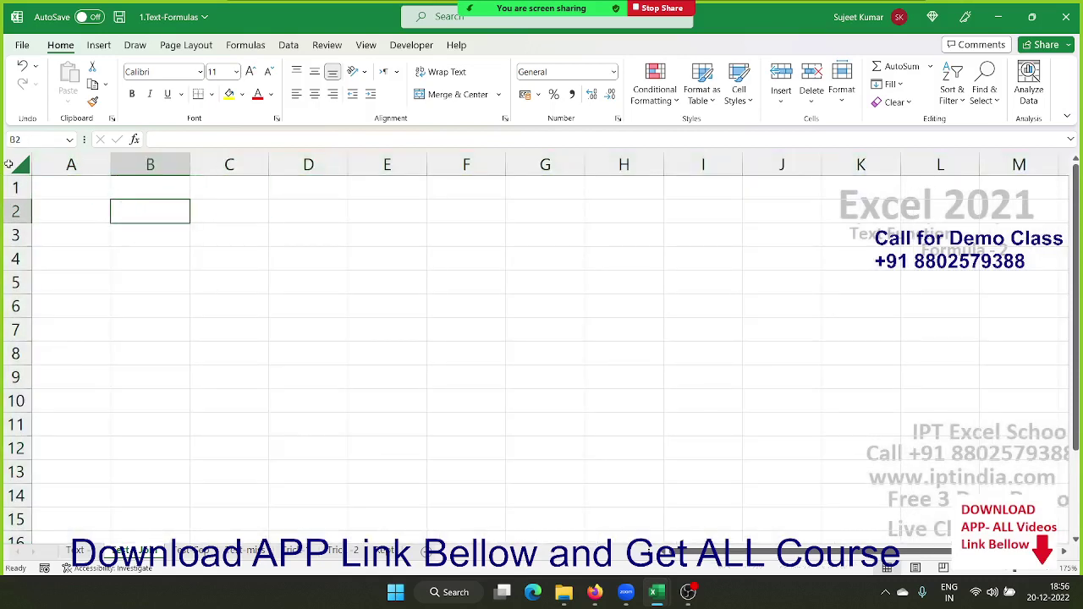
text(sujeet k)
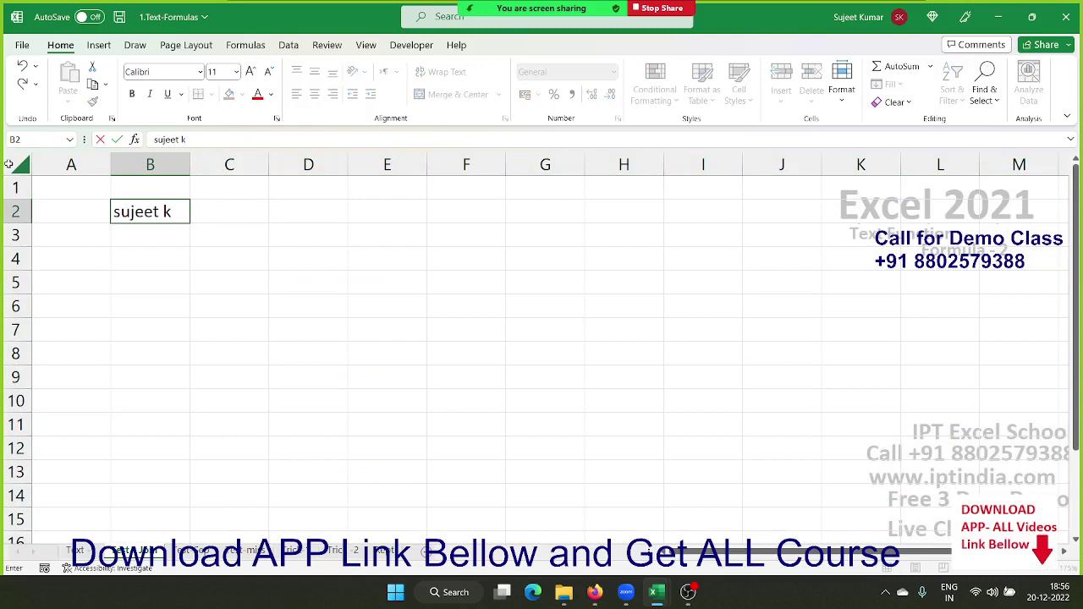
text(umar)
- Commit the name in B2 and enter =UPPER(B2) in D2
key(Return)
key(Right)
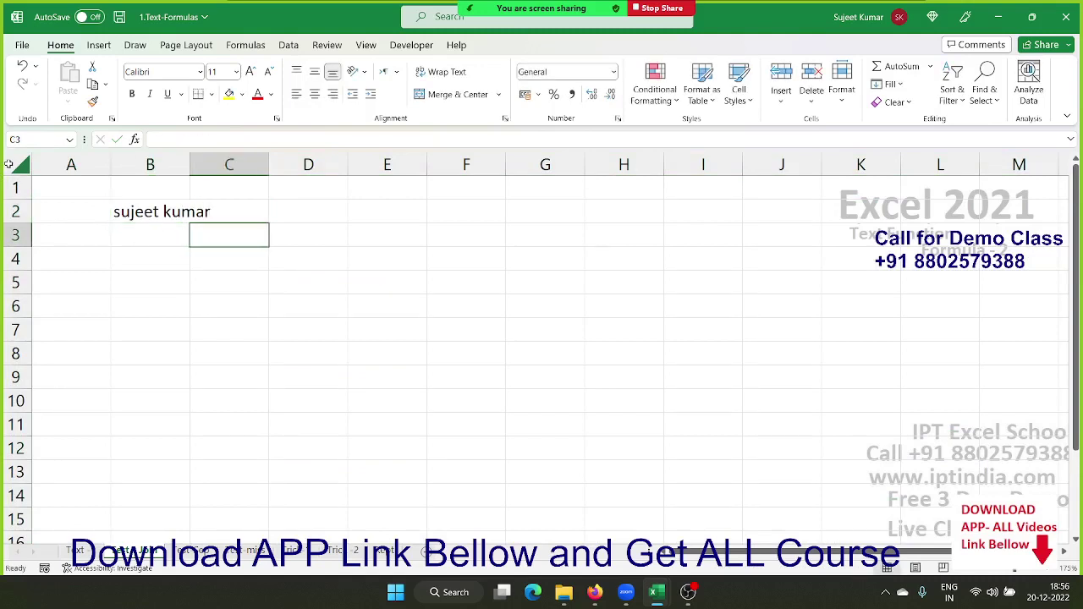
key(Up)
key(Right)
text(=u)
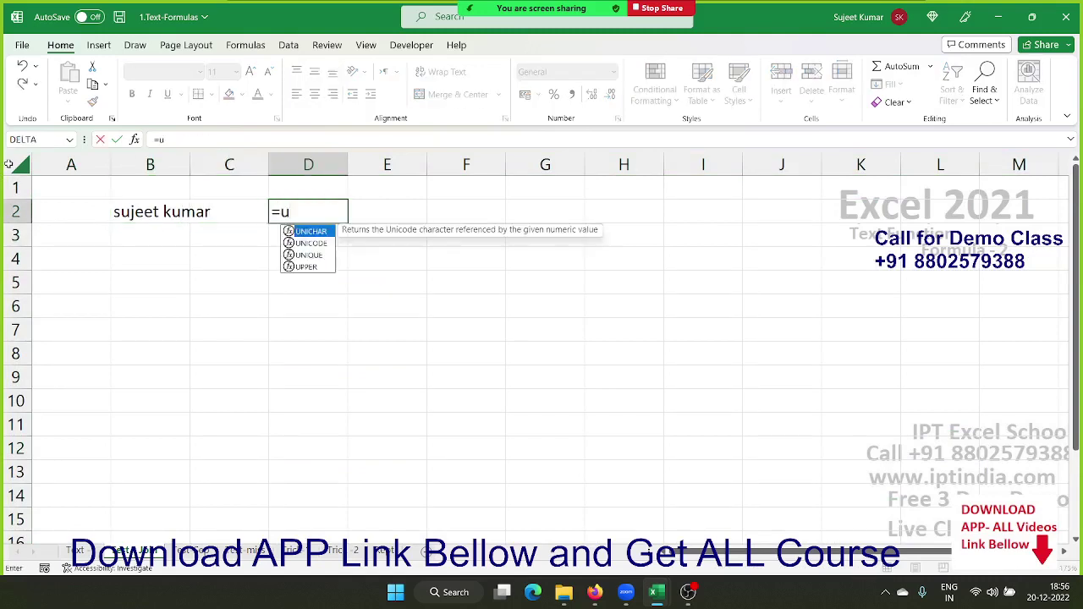
text(p)
key(Tab)
key(Left)
key(Left)
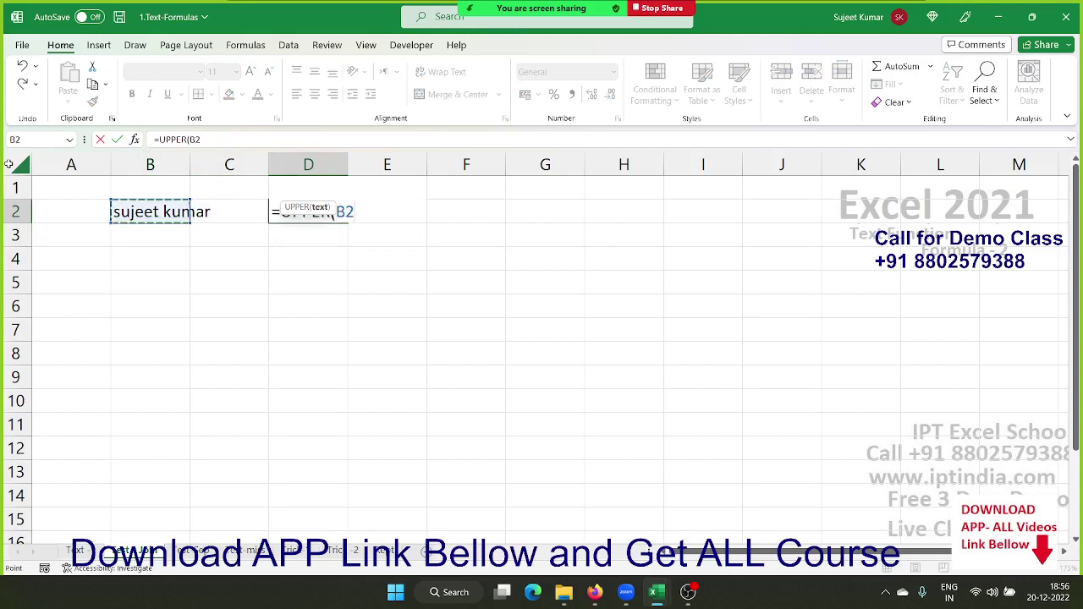
key(Return)
- Enter =LOWER(D2) in F2 to show the name in lowercase
key(Up)
key(Right)
key(Right)
key(Right)
key(Left)
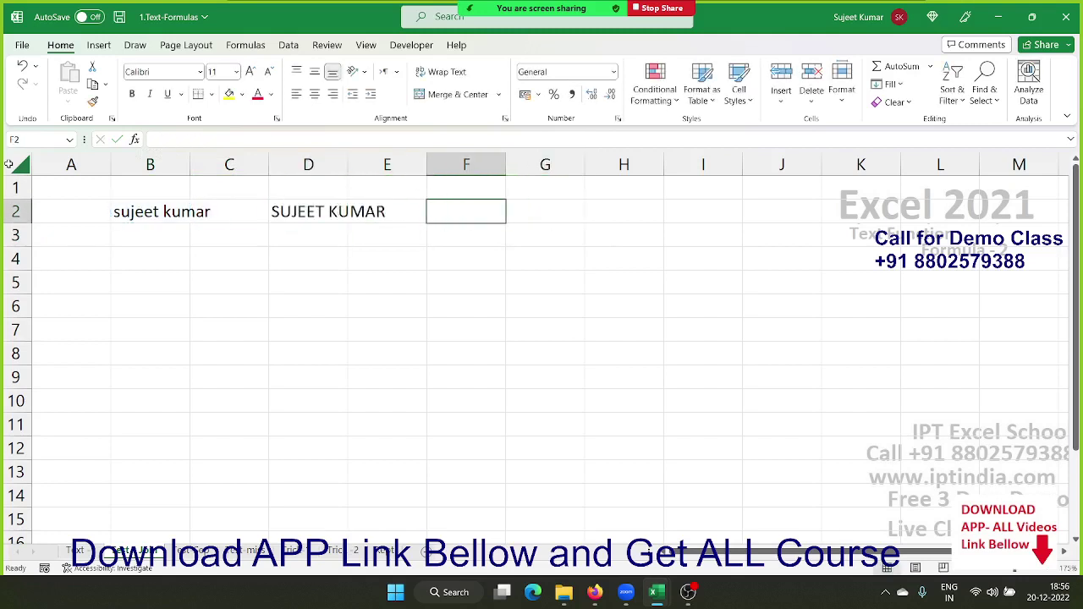
text(=lowe)
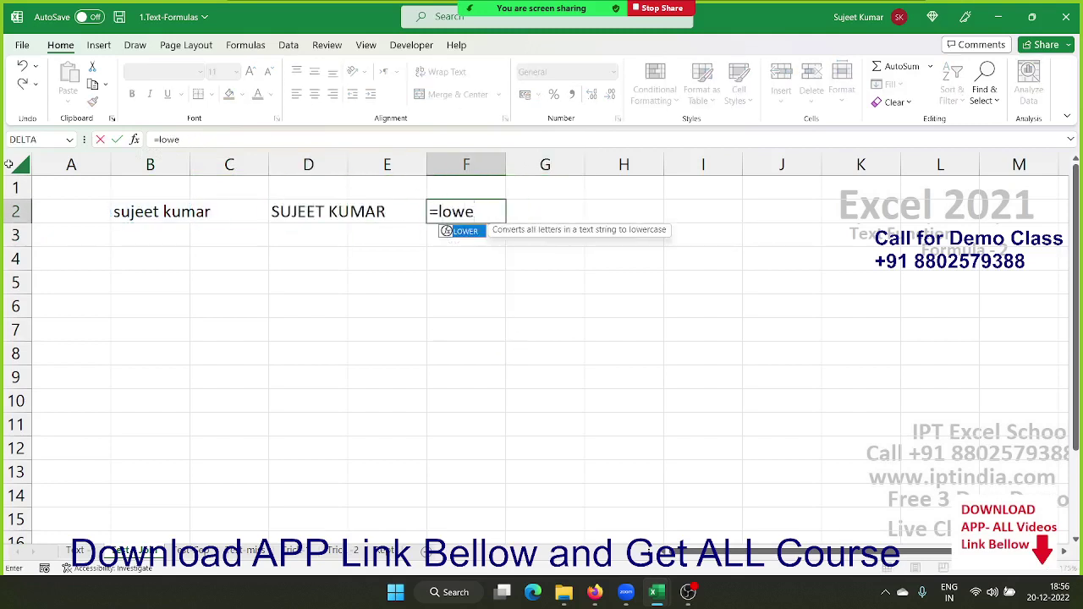
key(Tab)
key(Left)
key(Left)
key(Left)
key(Right)
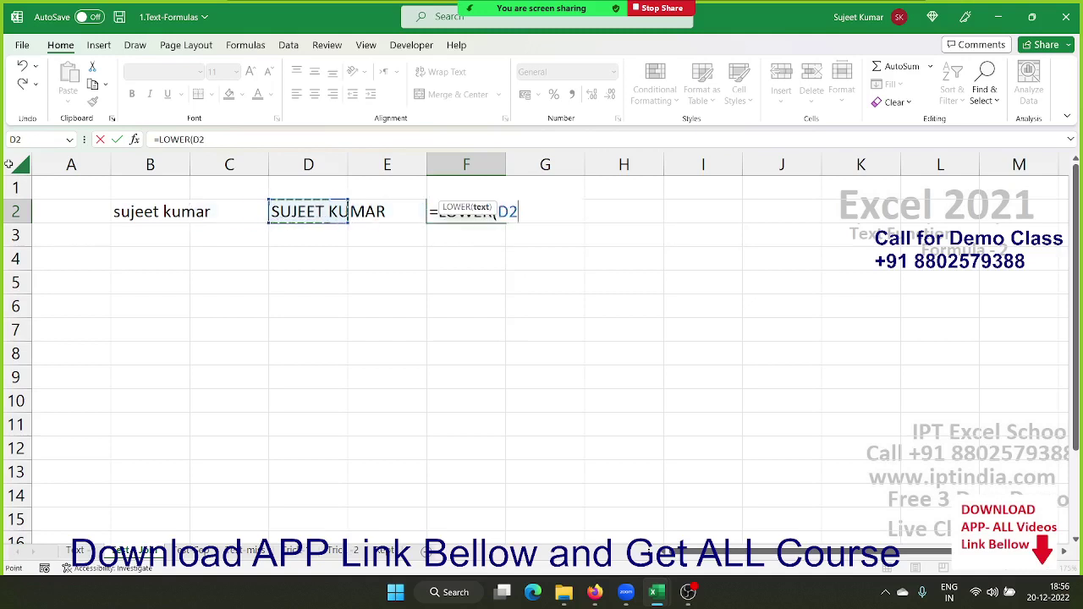
key(Return)
- Enter =PROPER(F2) in H2 for proper case, then move down to B4
key(Up)
key(Right)
key(Right)
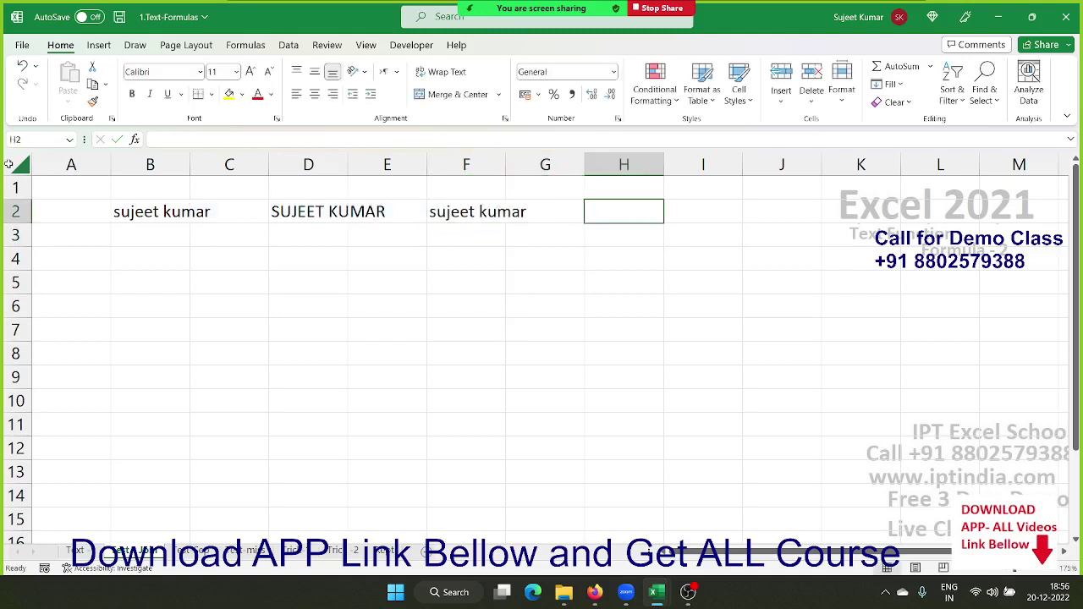
text(=pro)
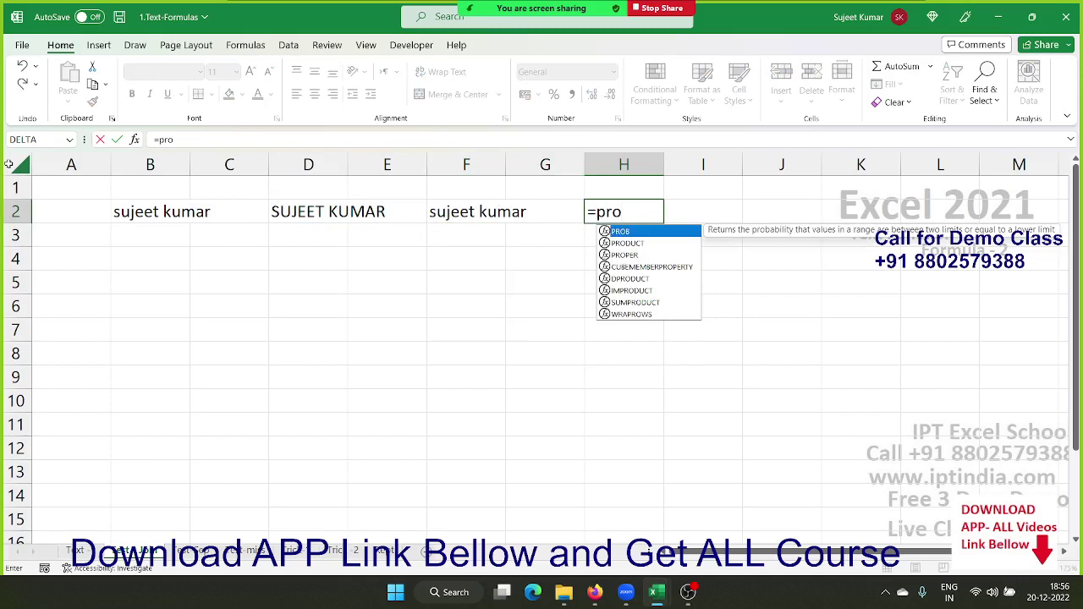
key(Down)
key(Down)
key(Tab)
key(Left)
key(Left)
key(Return)
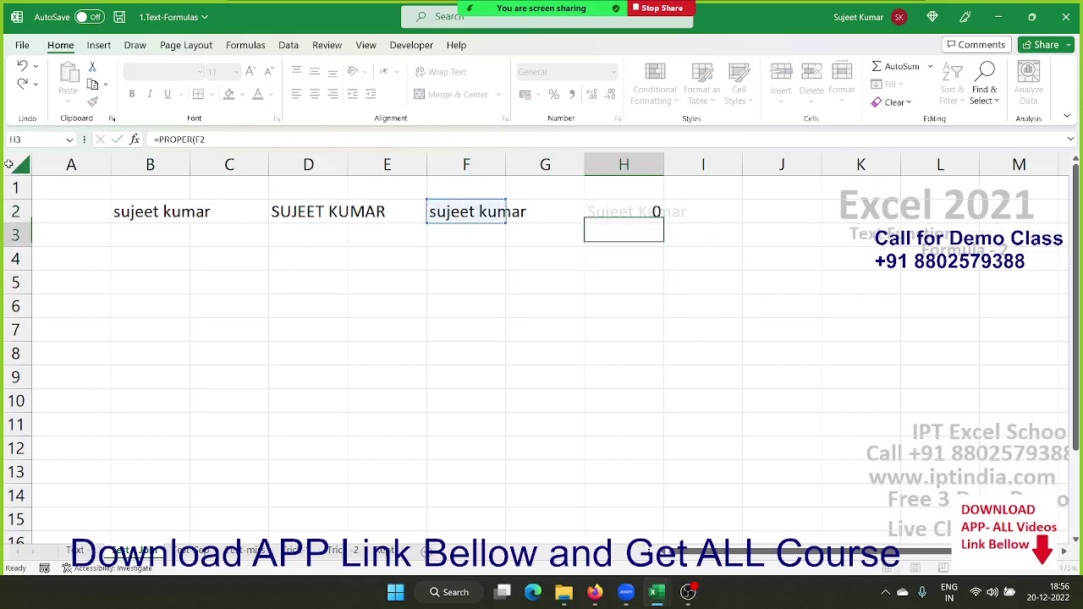
key(Up)
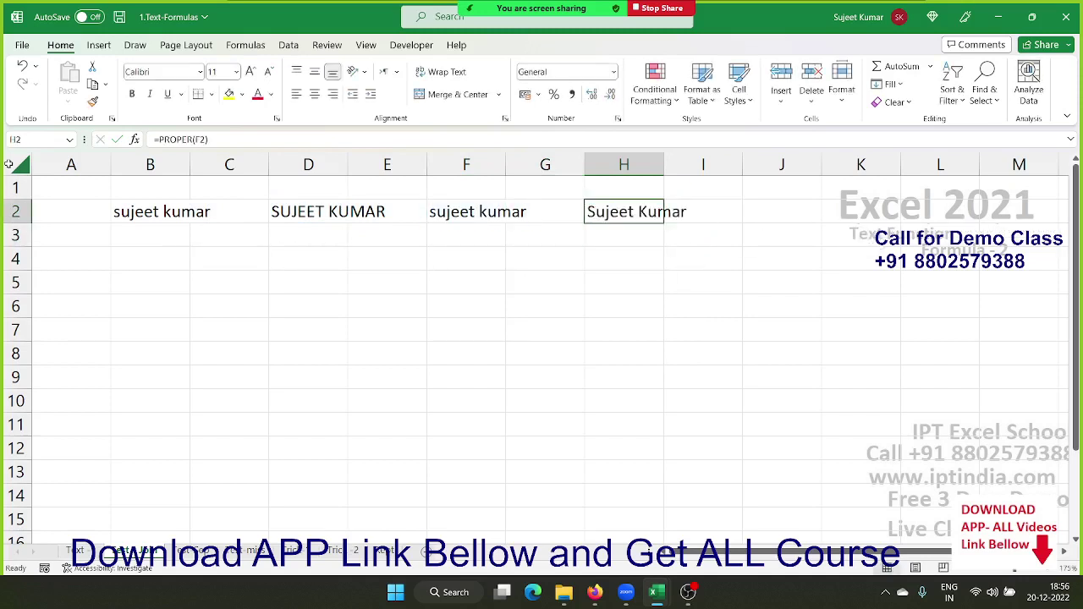
key(Left)
key(Left)
key(Left)
key(Left)
key(Left)
key(Left)
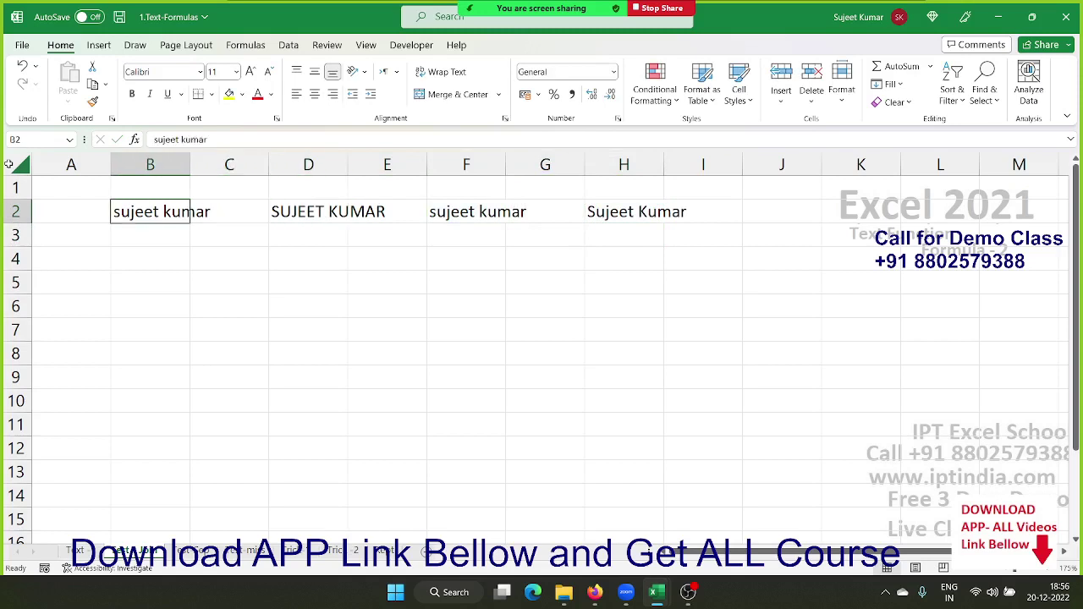
key(Down)
key(Down)
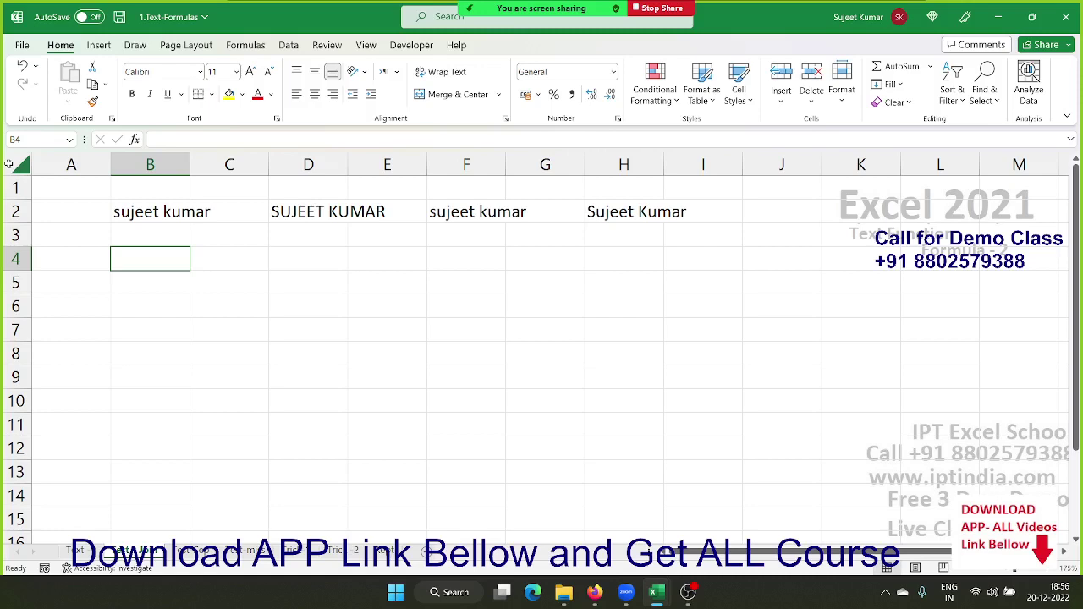
- Type a first name in B4 and a surname in C4
text(Sujeet)
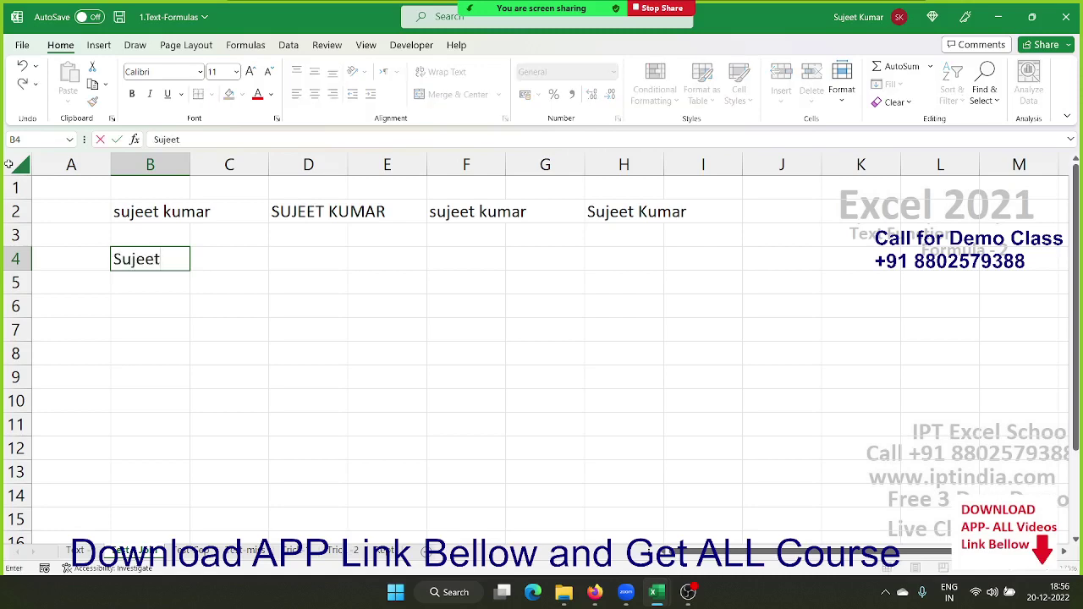
key(Tab)
text(Kumar)
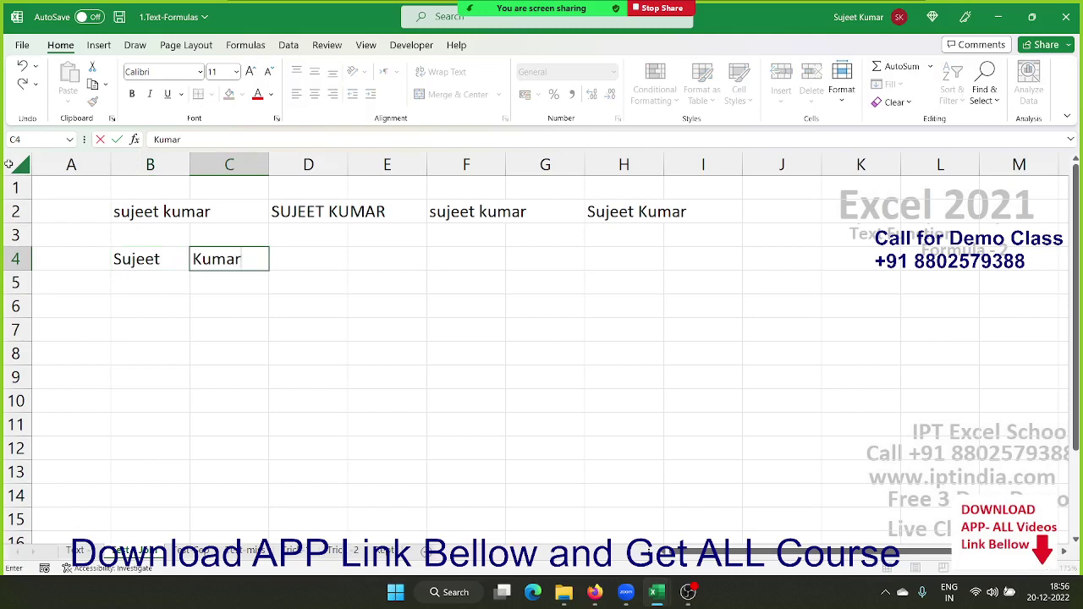
key(Tab)
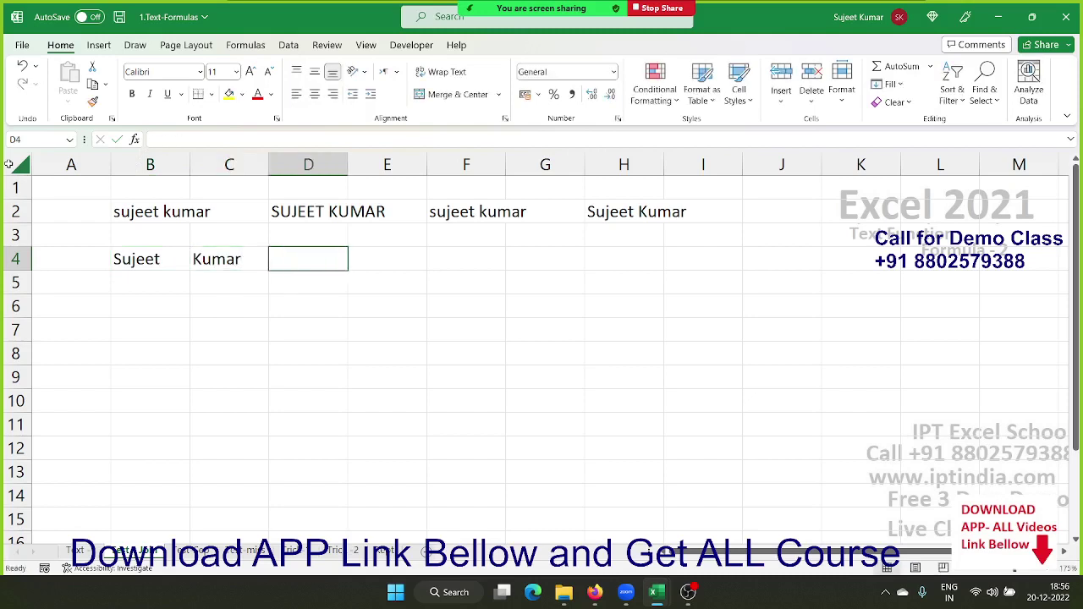
- Enter =CONCATENATE(B4," ",C4) in D4 to join the names with a space
text(=con)
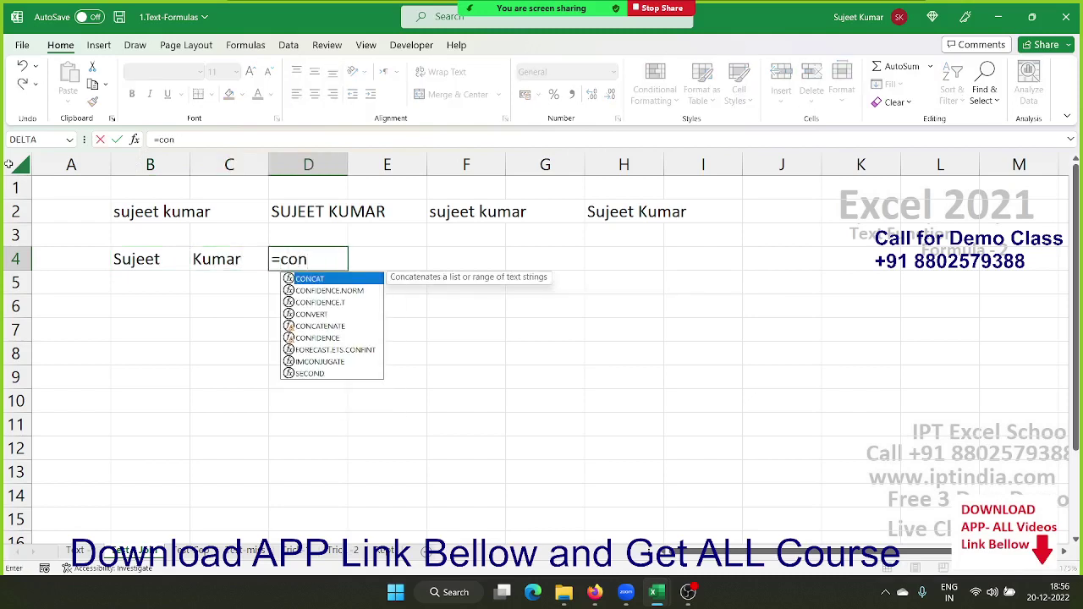
key(Down)
key(Down)
key(Down)
key(Down)
key(Tab)
key(Left)
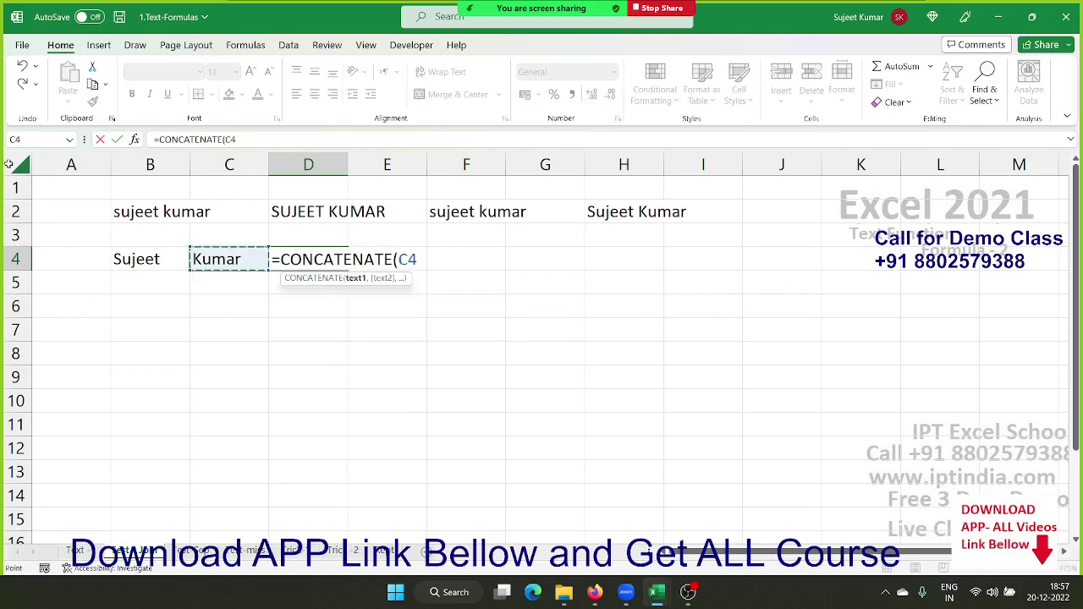
key(Left)
text(,)
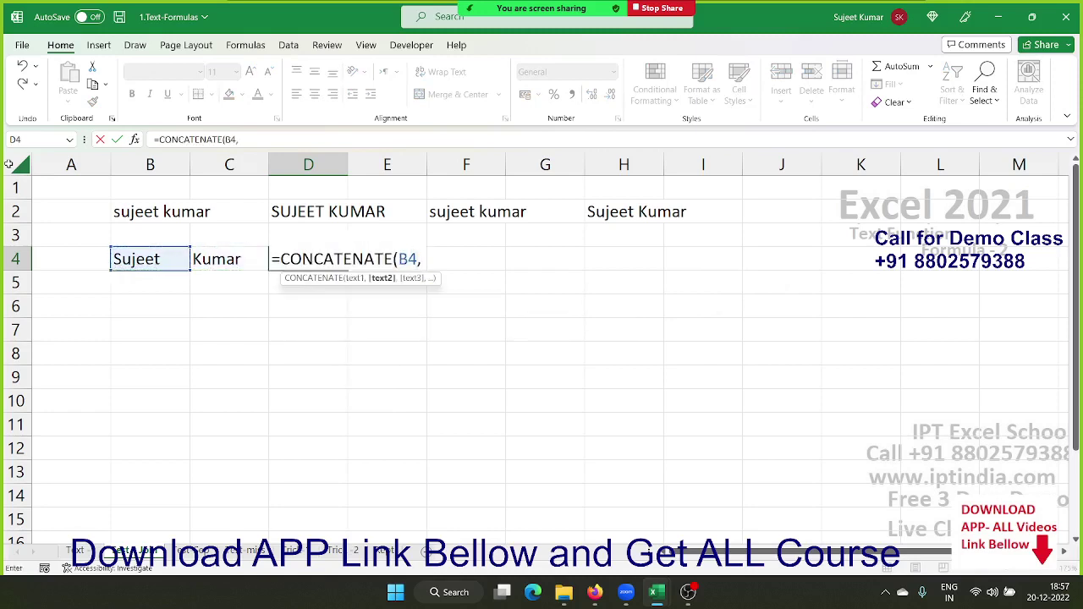
text(" ")
text(,)
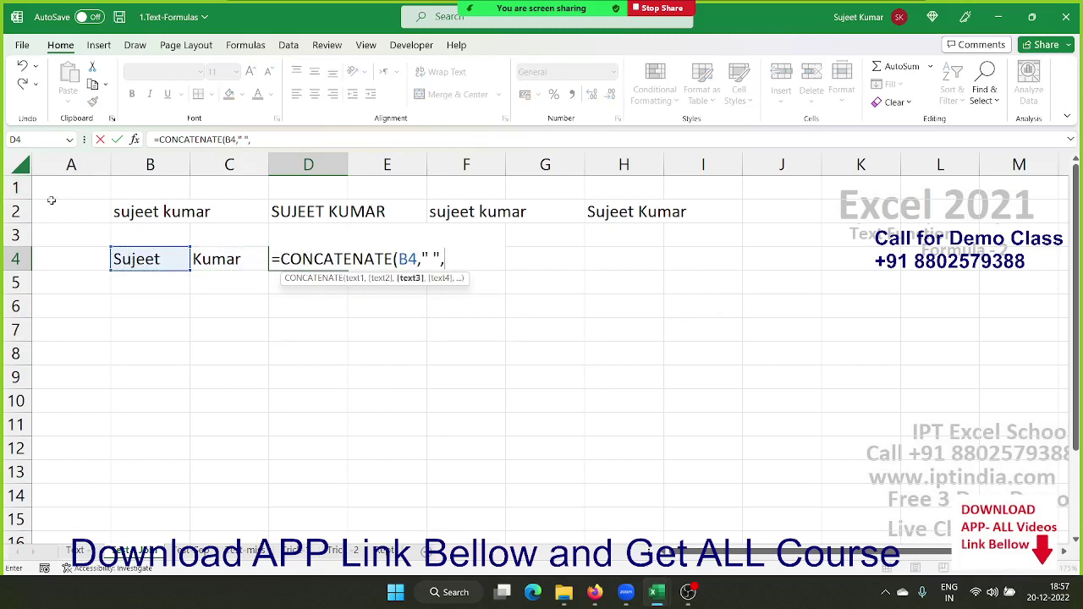
click(215, 259)
key(Return)
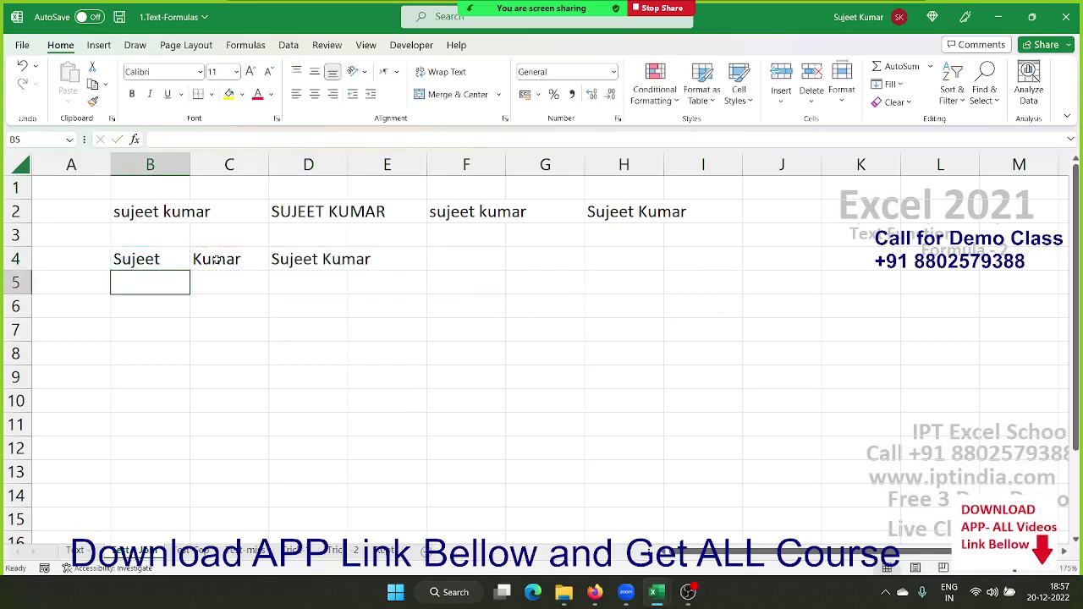
- Enter =B4&" "&C4 in D5 as the ampersand version of the joined name
key(Right)
key(Right)
text(=)
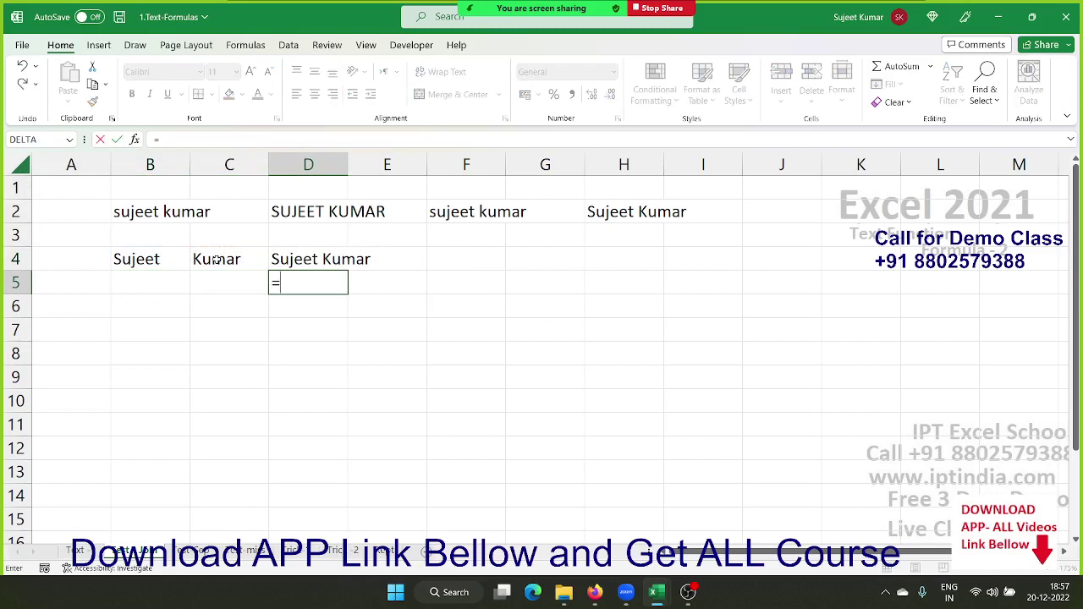
click(177, 259)
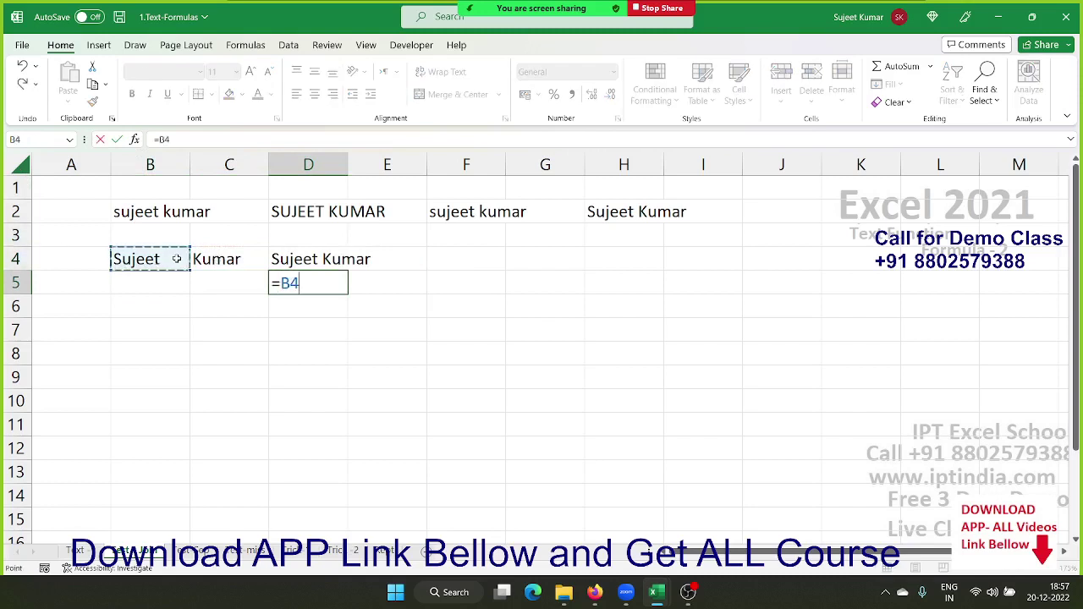
text(&" ")
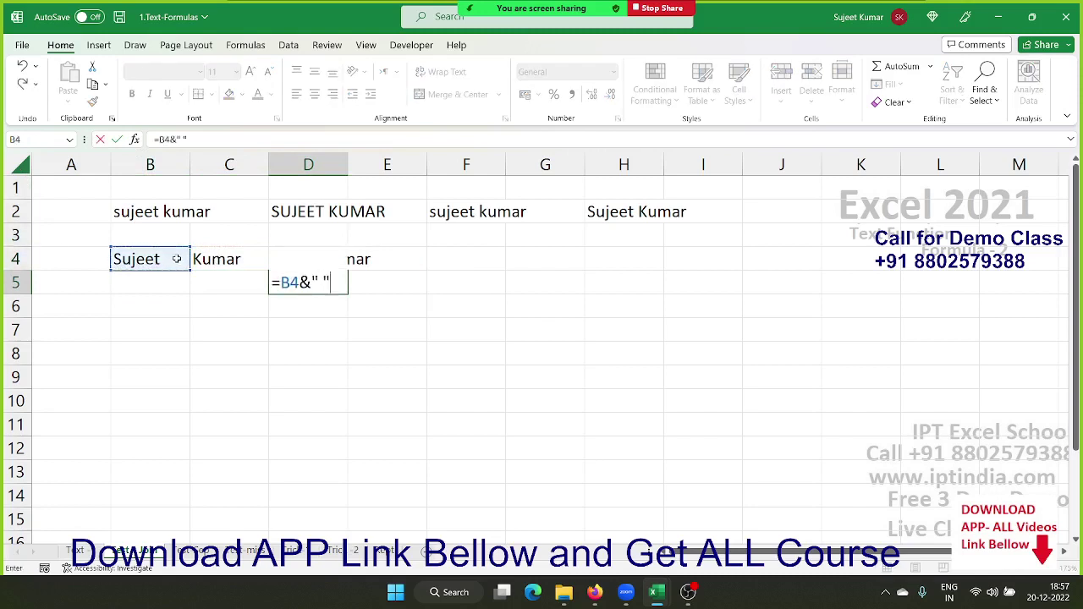
text(&)
click(197, 260)
key(Return)
key(Up)
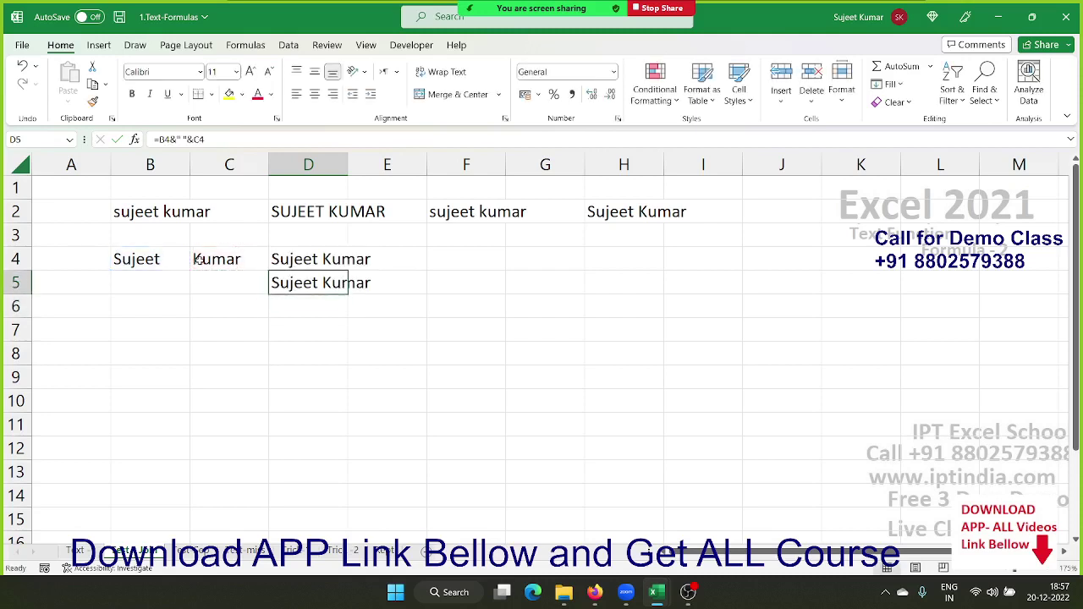
key(Left)
key(Left)
key(Left)
- Type the first name in A6 and fill the name list down to A17
key(Down)
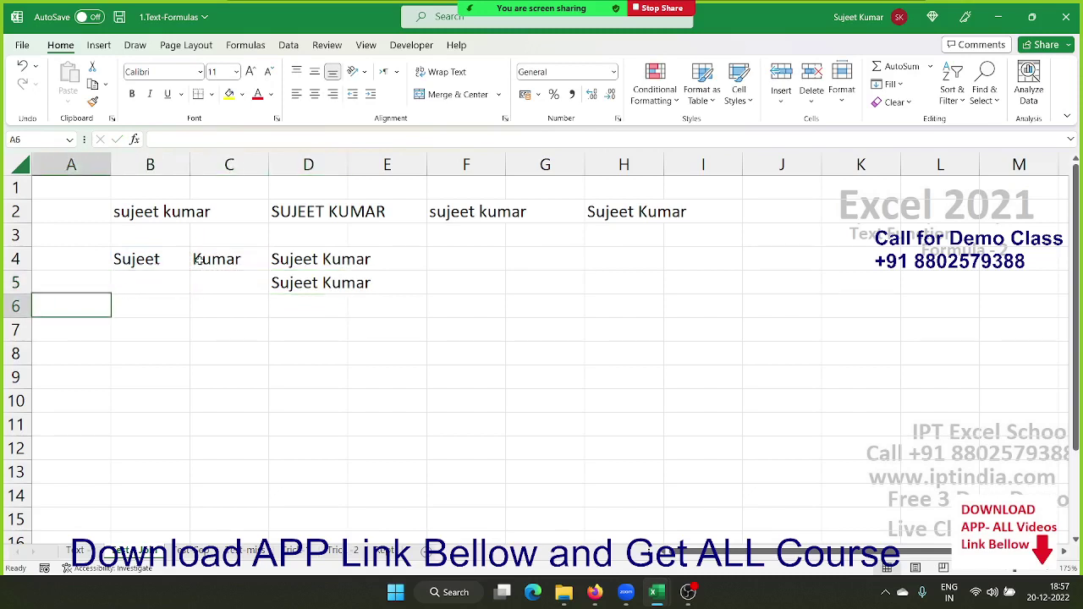
text(Puj)
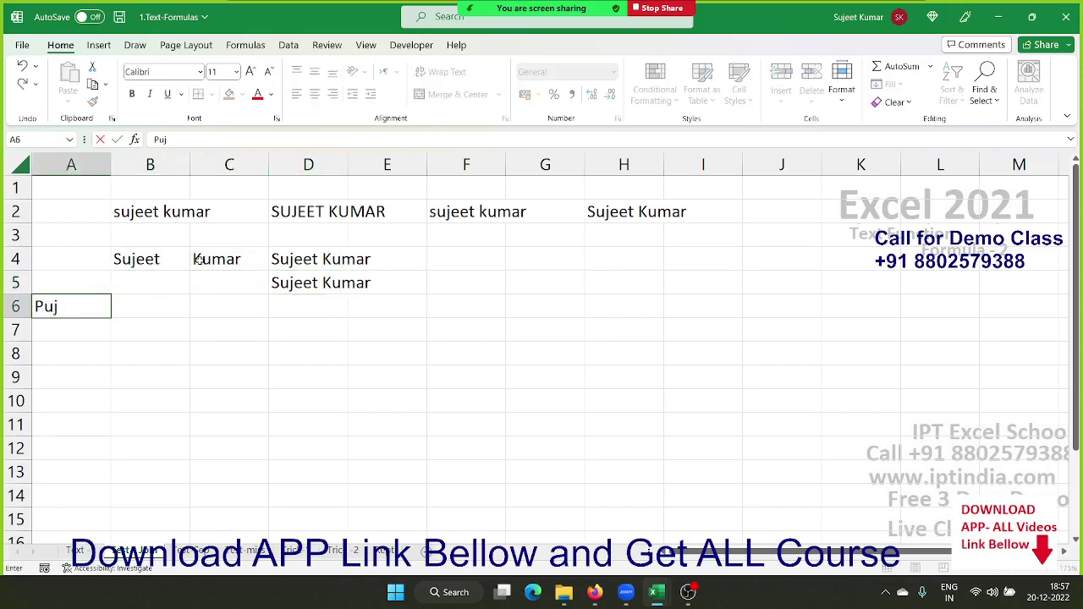
text(a)
key(Return)
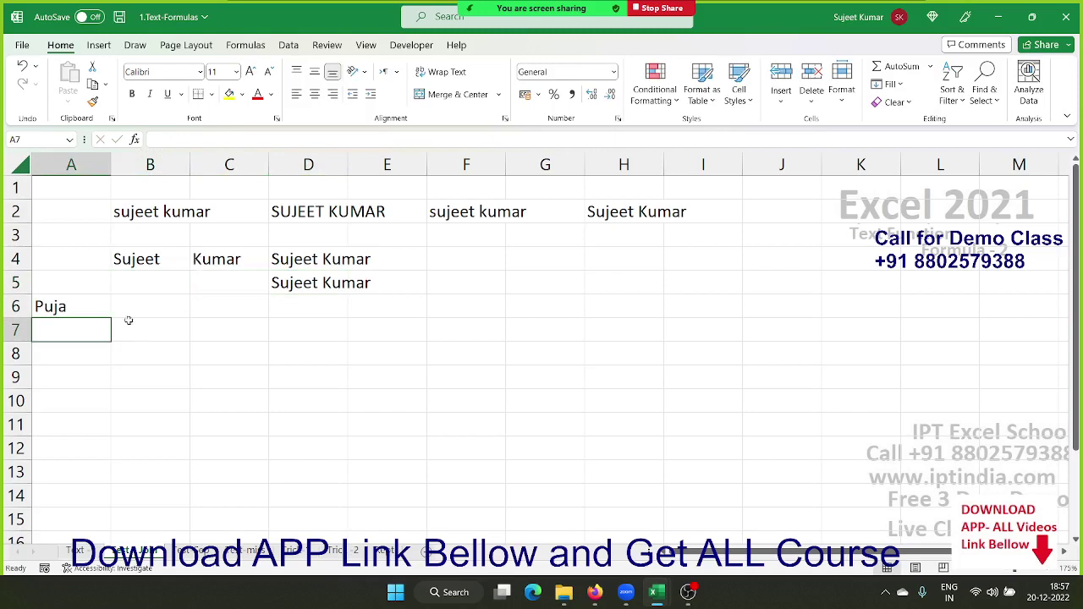
click(108, 316)
drag(108, 316, 90, 588)
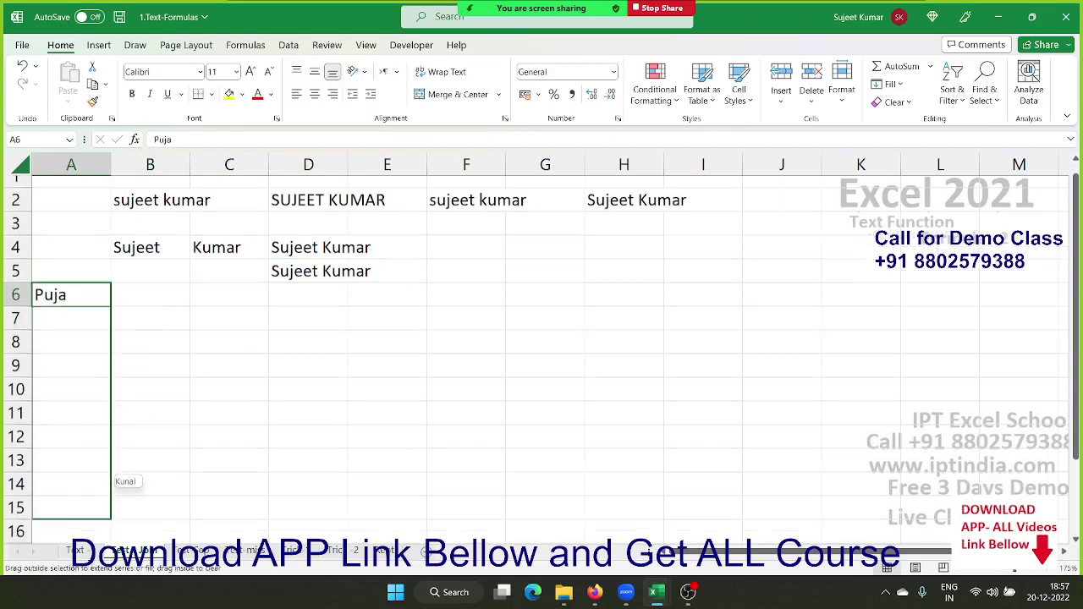
scroll(108, 495, up, 1)
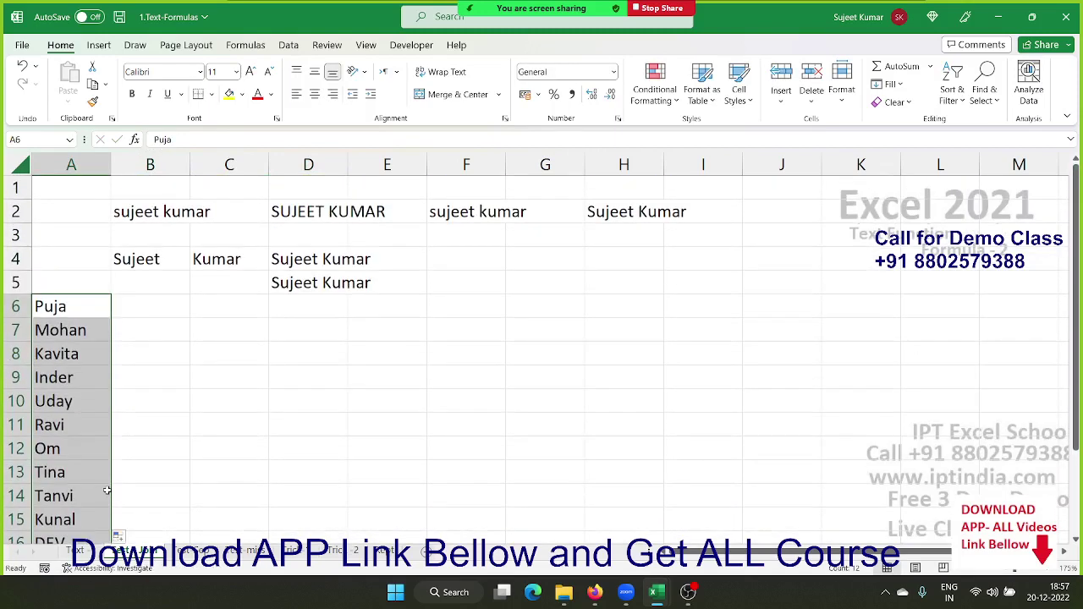
click(166, 355)
- Enter =CONCAT(A6:A17) in B6 to run all twelve names together
click(160, 303)
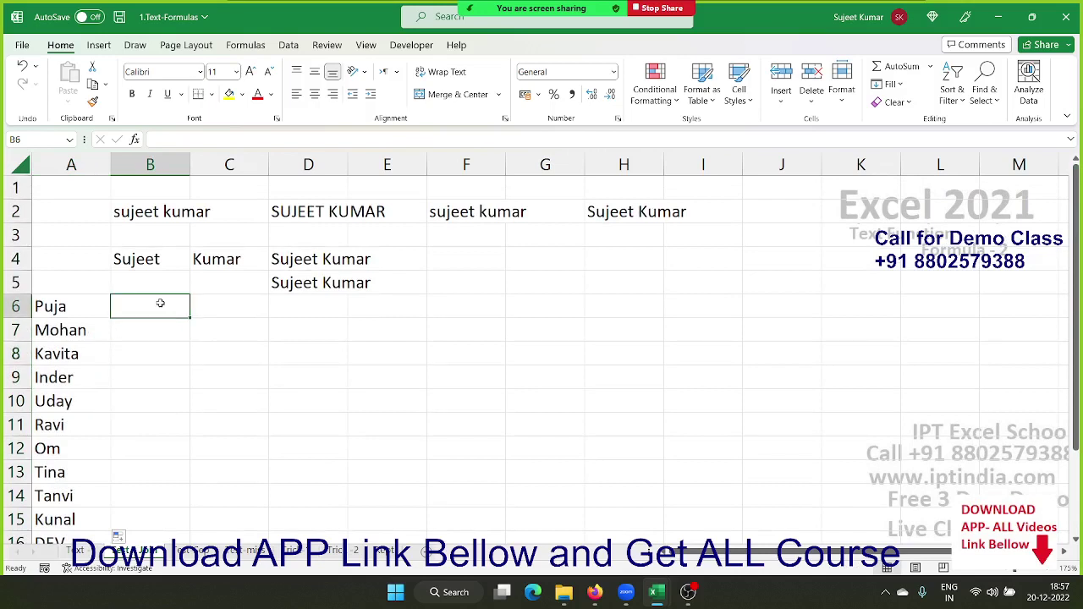
double_click(298, 263)
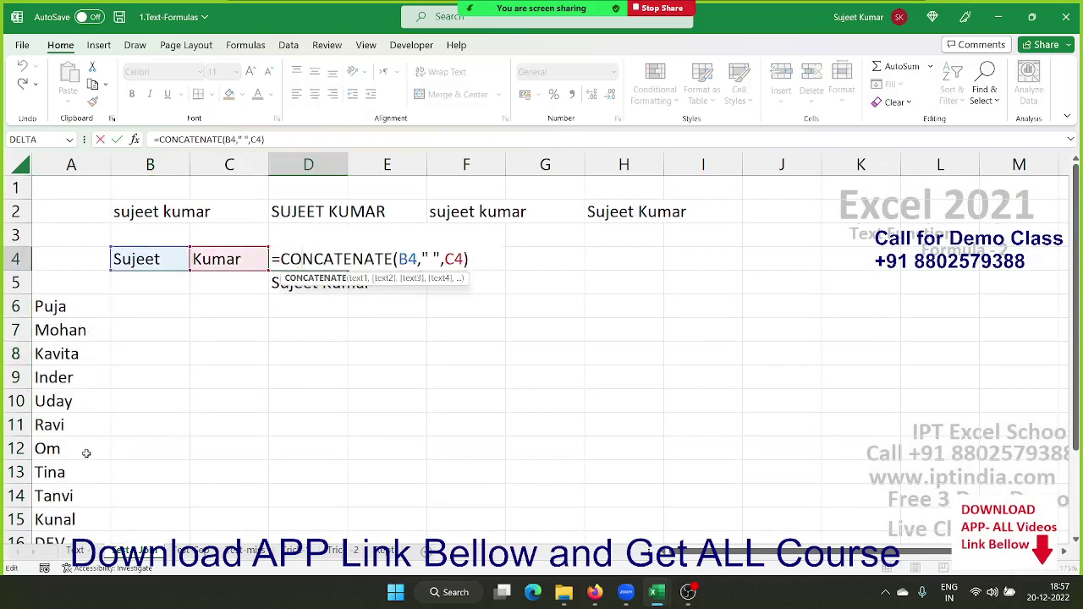
key(Escape)
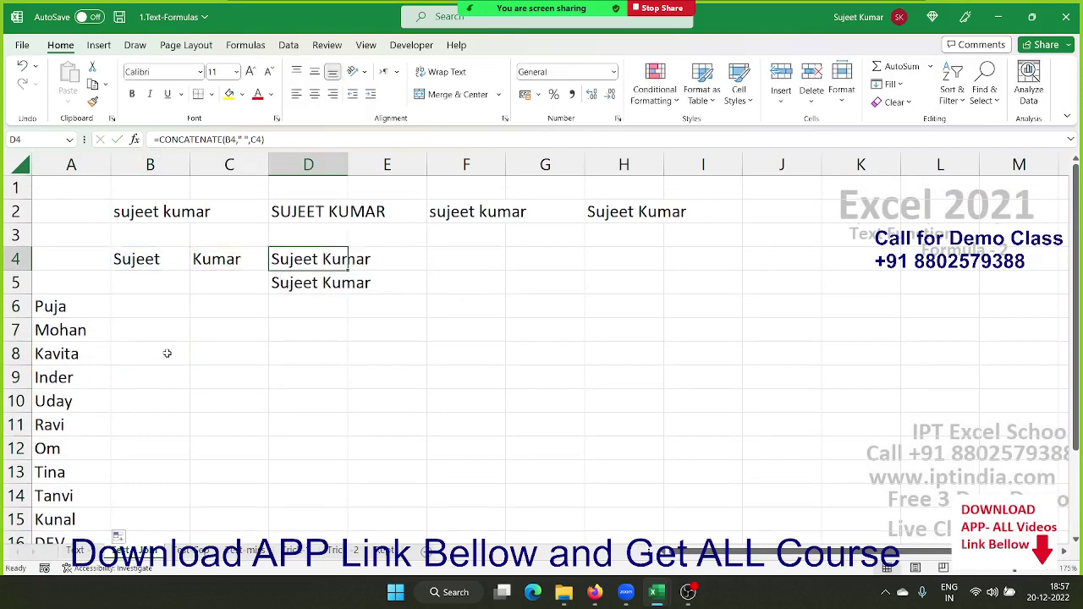
click(175, 307)
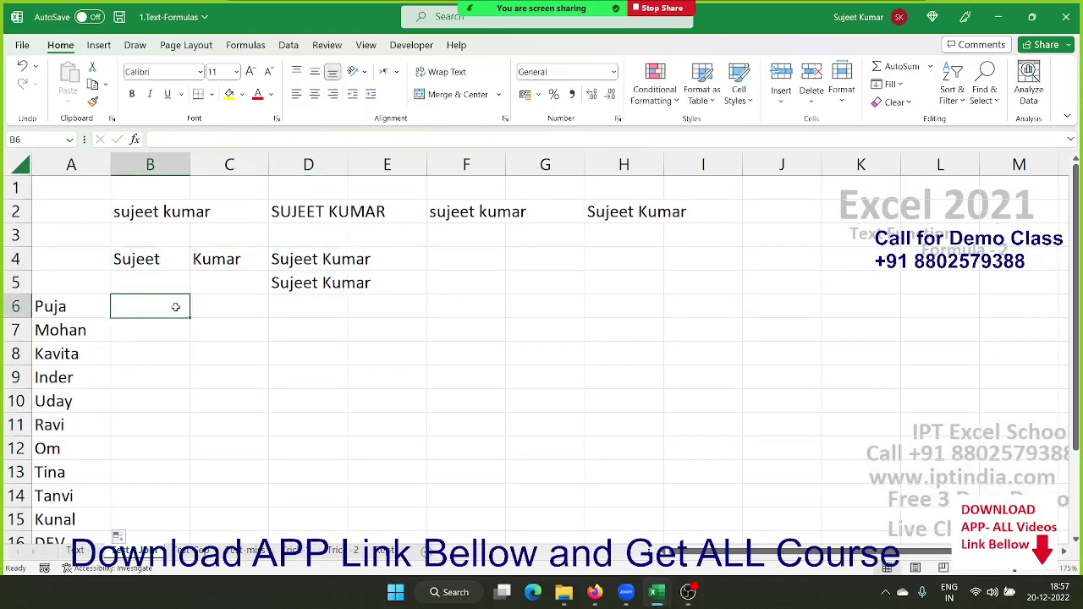
text(=con)
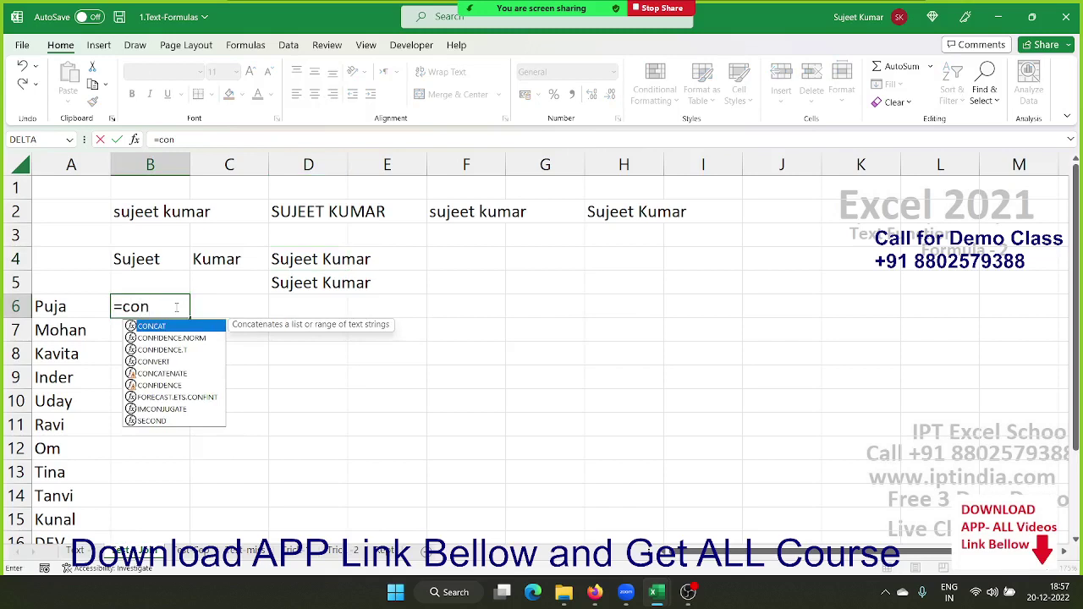
key(Tab)
key(Left)
key(ctrl+shift+Down)
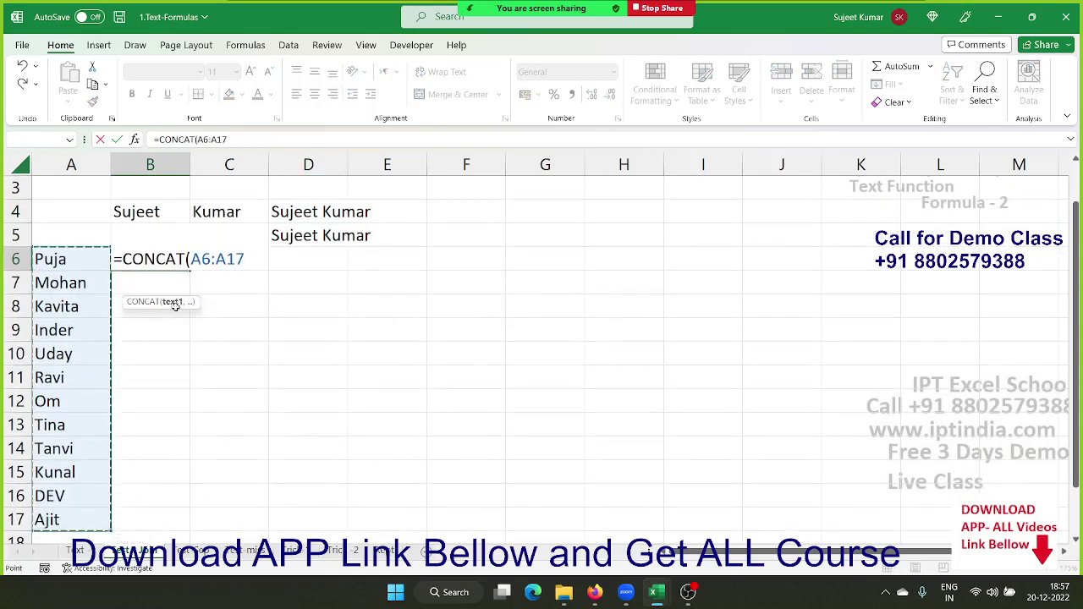
key(ctrl+Return)
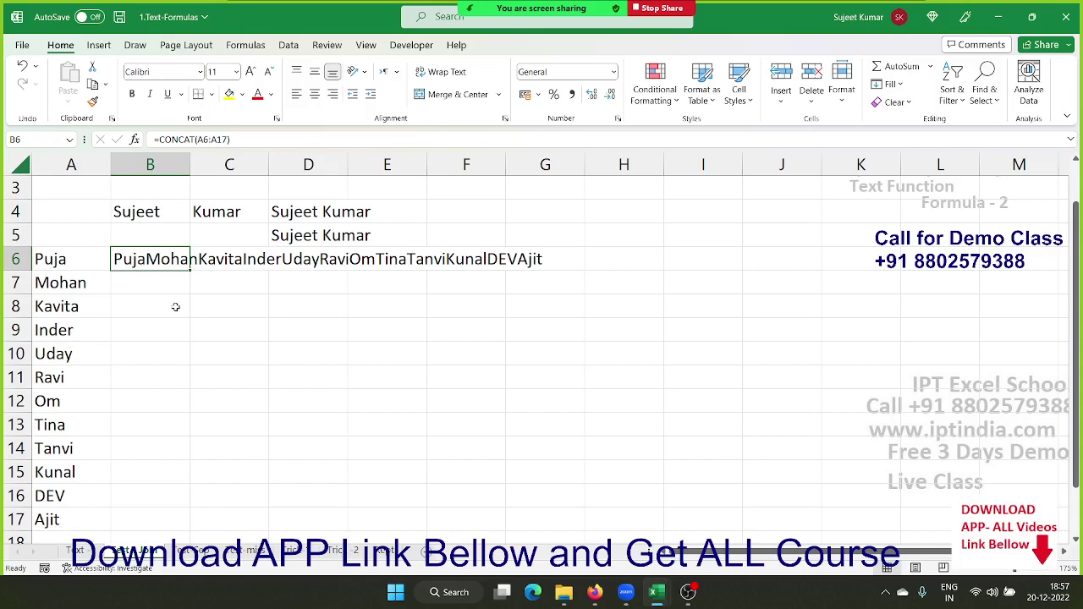
- Enter =TEXTJOIN(",",TRUE,A6:A17) in B7 to list the twelve names comma-separated
key(Down)
text(=t)
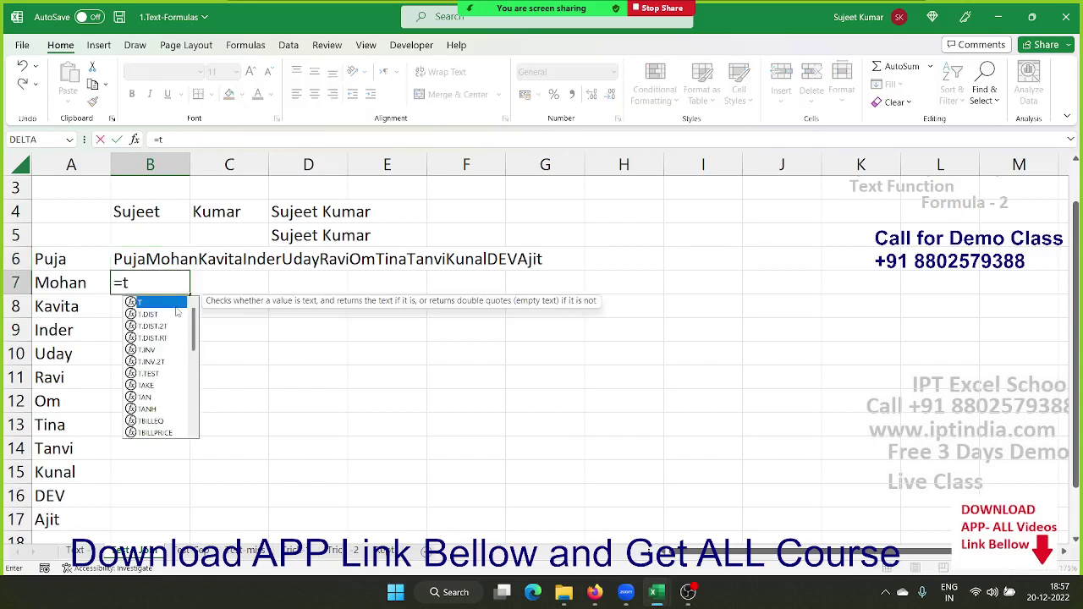
text(e)
key(Down)
key(Down)
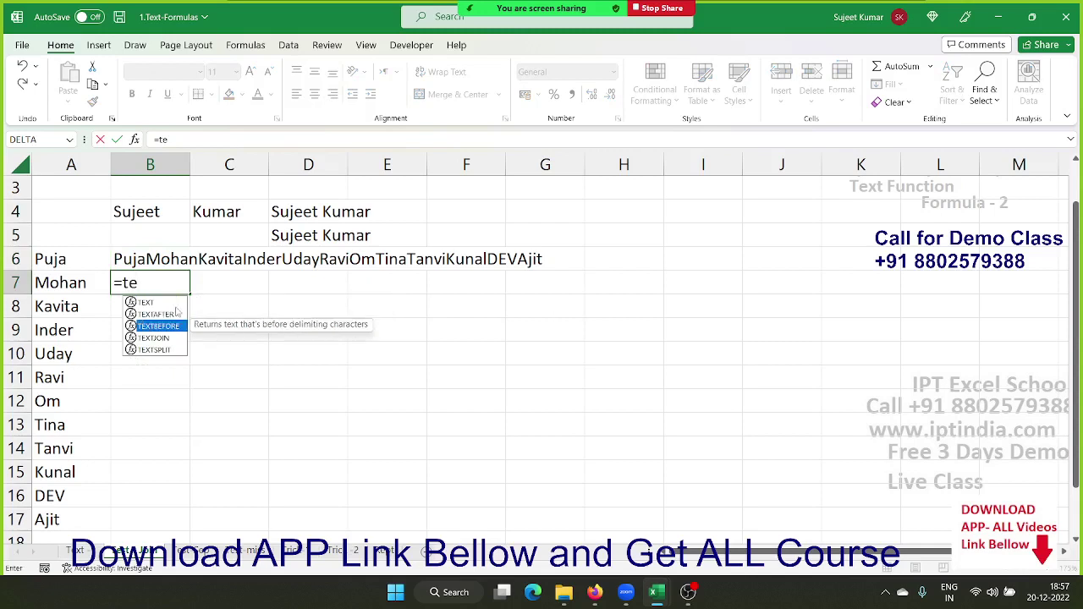
key(Down)
key(Tab)
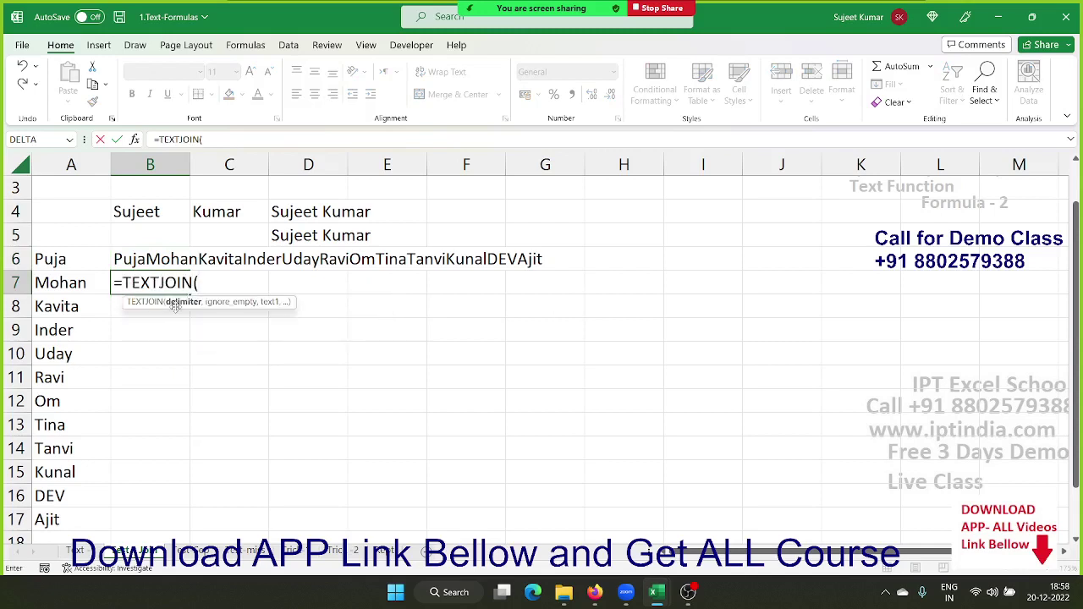
text(")
text(,",)
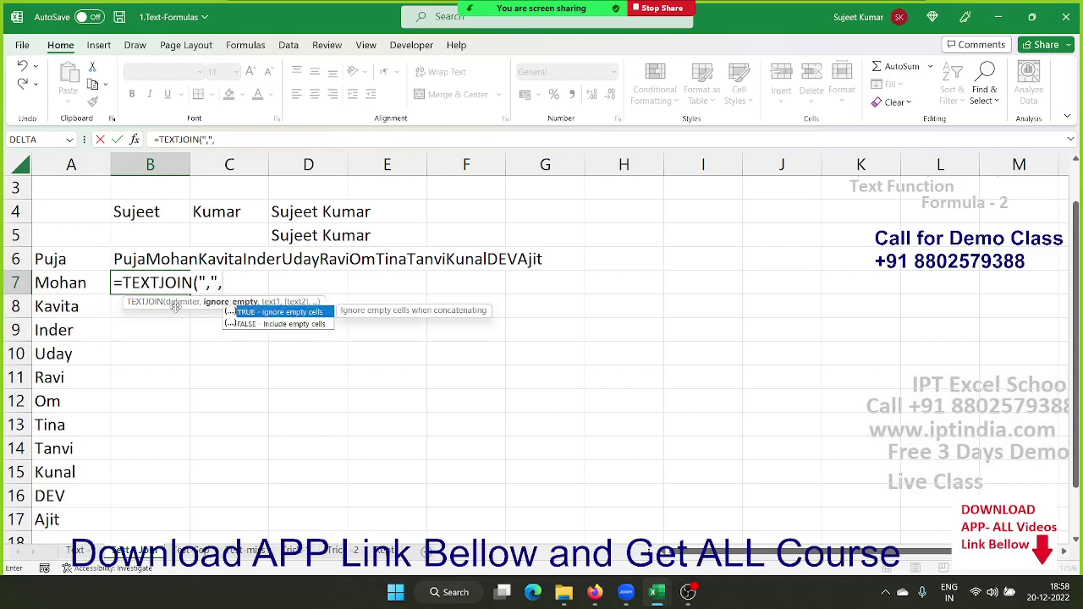
key(Tab)
text(,)
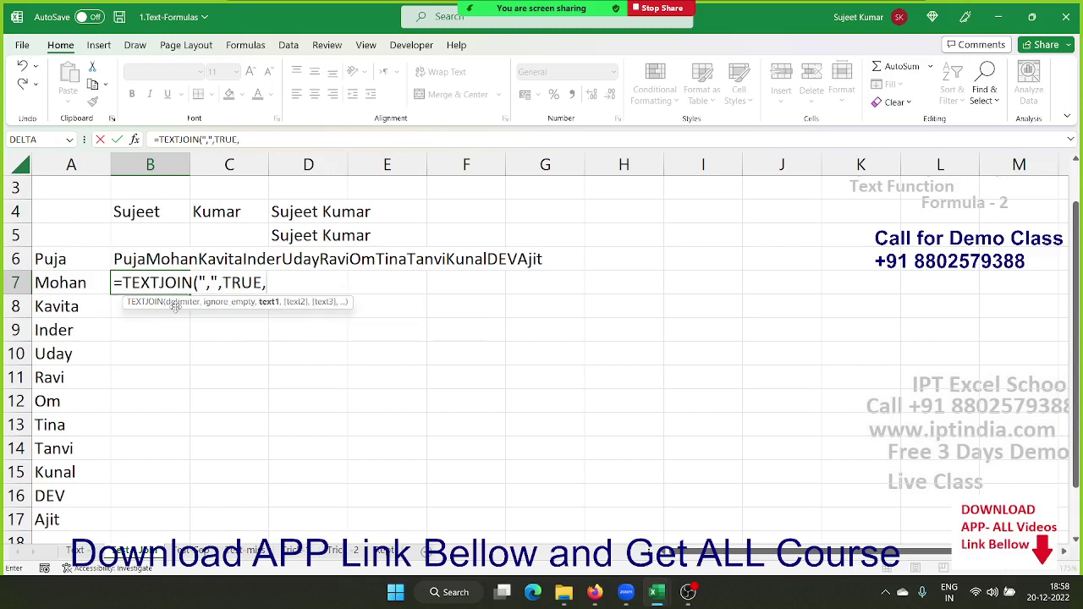
key(Left)
key(Up)
key(ctrl+shift+Down)
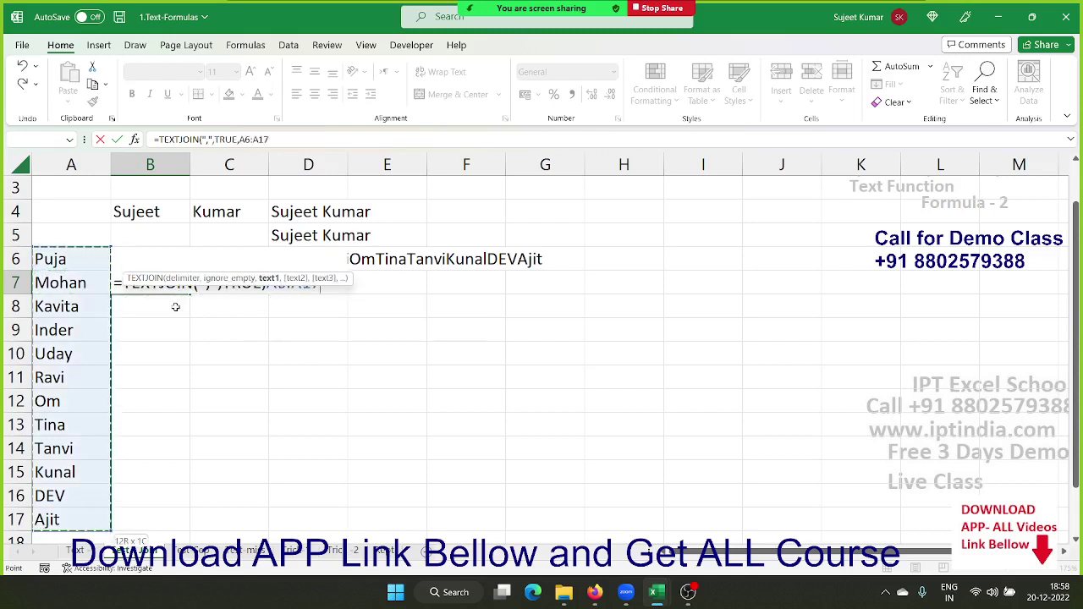
key(Return)
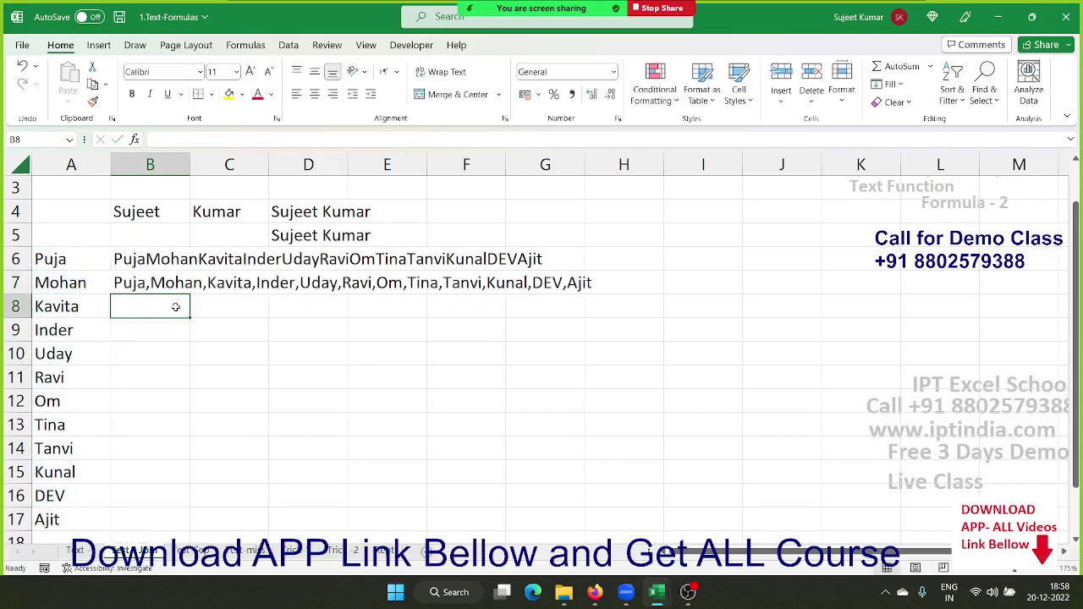
key(Up)
key(Down)
key(Down)
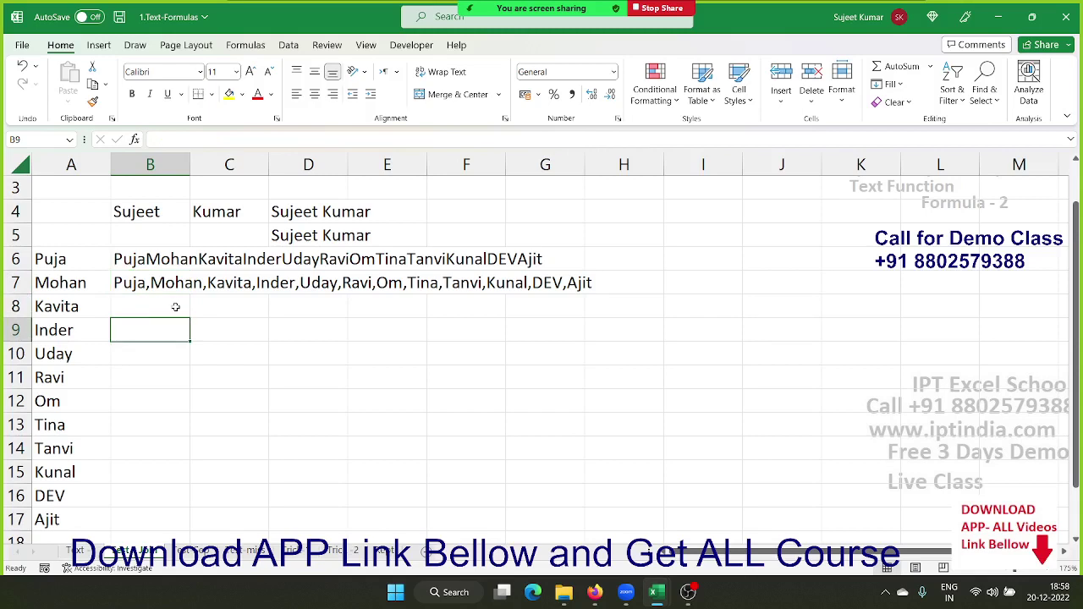
key(Up)
key(Up)
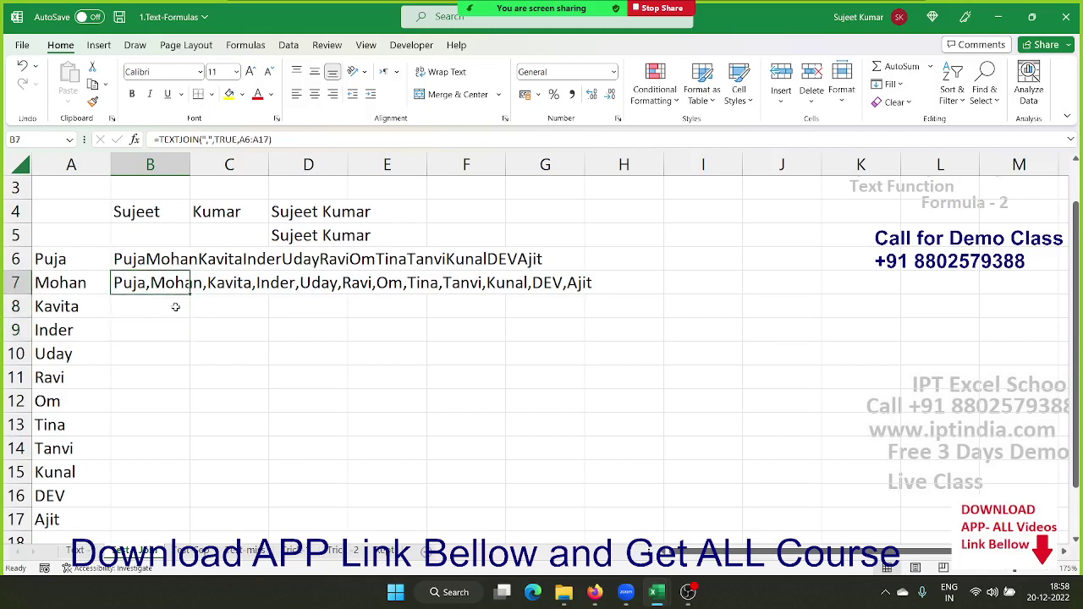
key(F2)
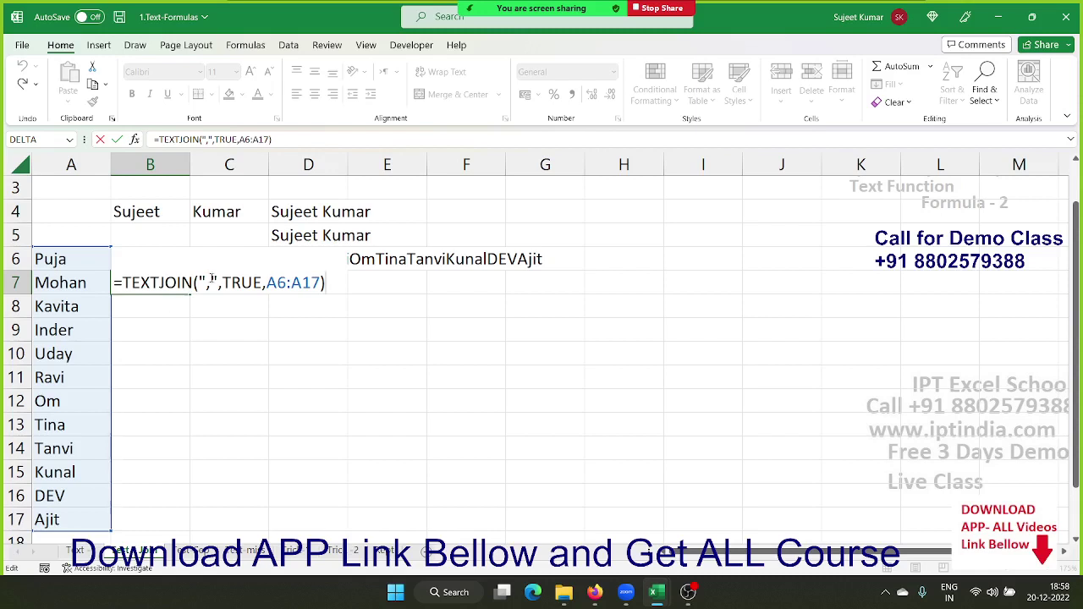
triple_click(212, 282)
click(211, 282)
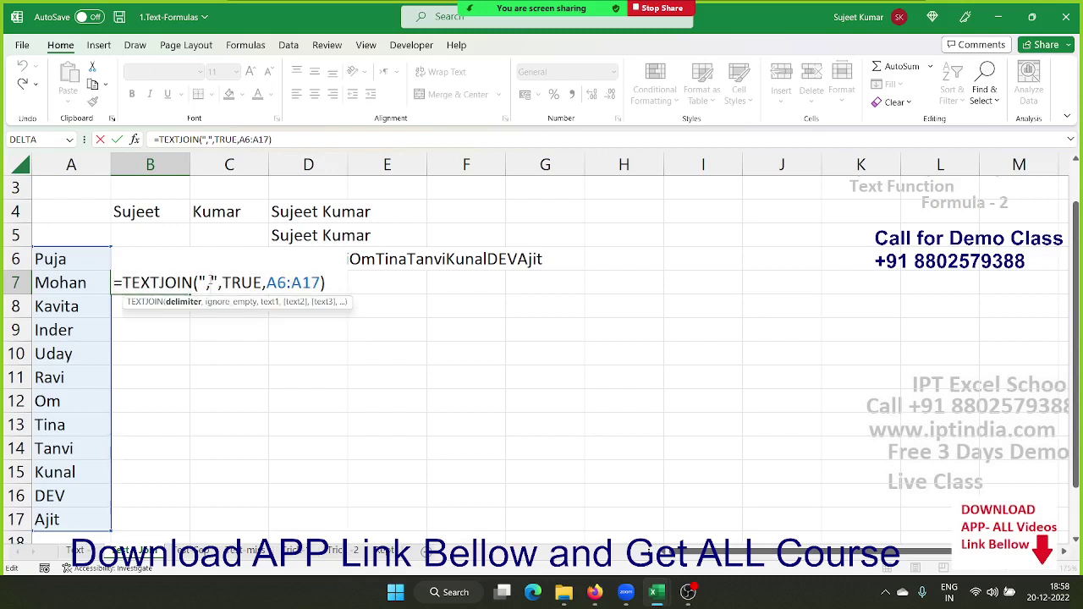
key(Right)
key(Right)
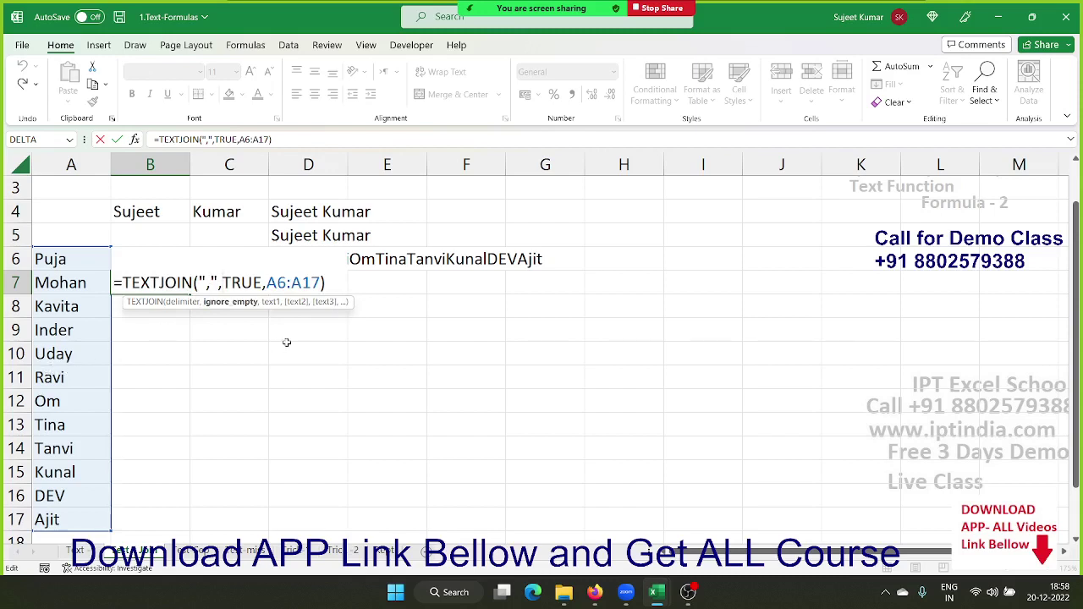
click(283, 287)
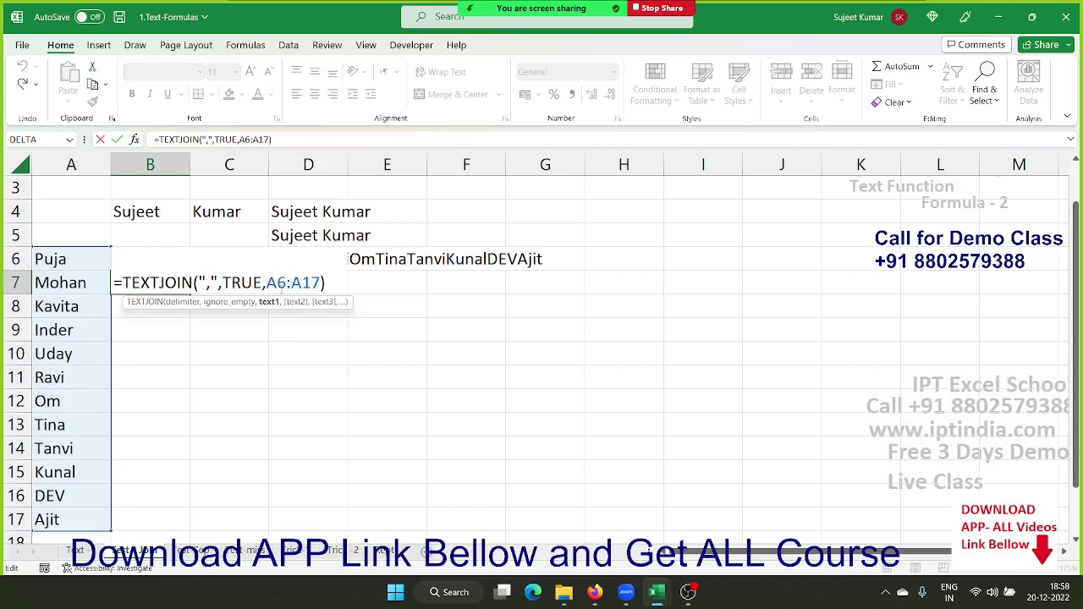
key(Return)
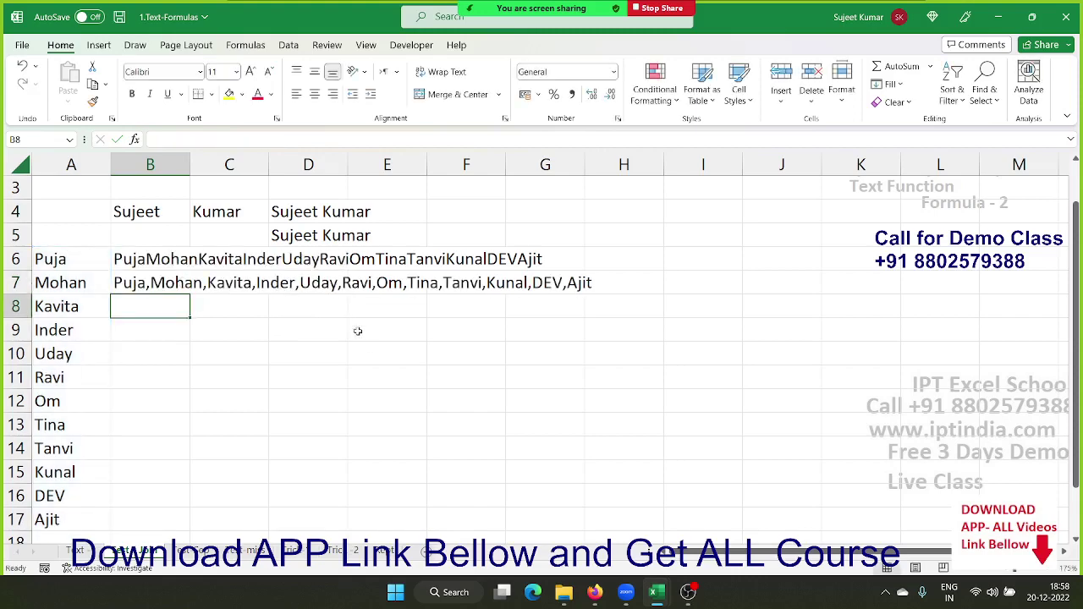
- Enter 1/1 in B18 and today's date, 20-12-2022, in C18, then begin a formula in D18
scroll(369, 346, down, 2)
scroll(369, 346, down, 1)
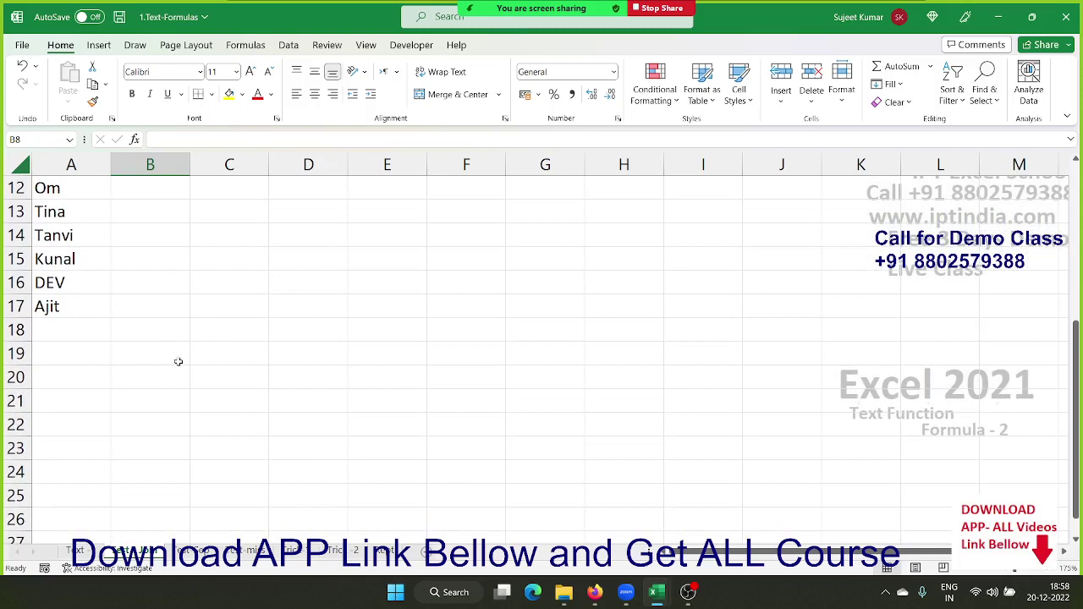
click(177, 334)
text(1)
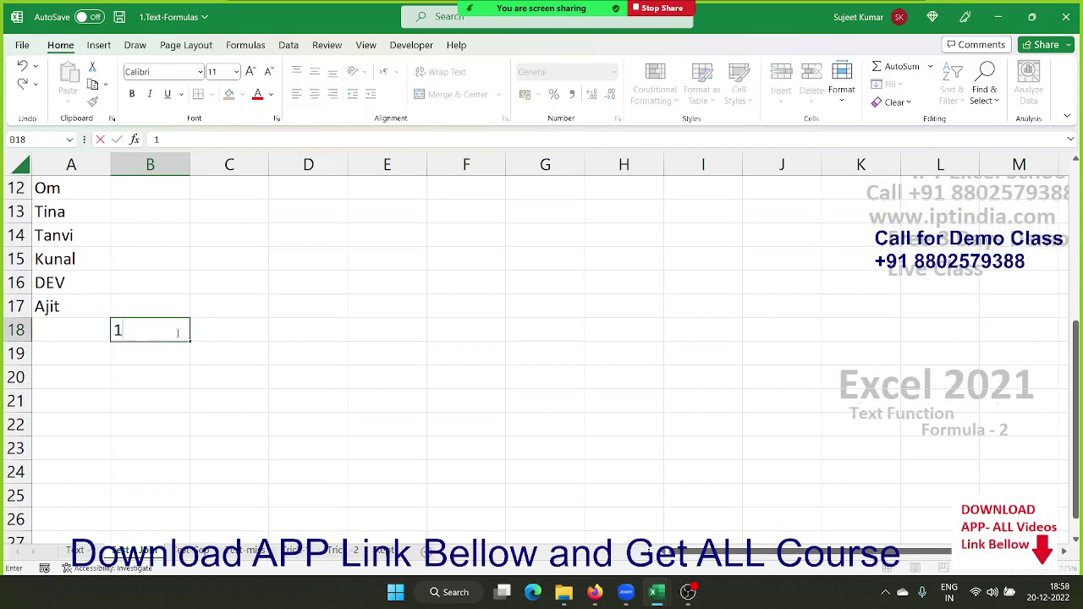
text(/1)
key(Tab)
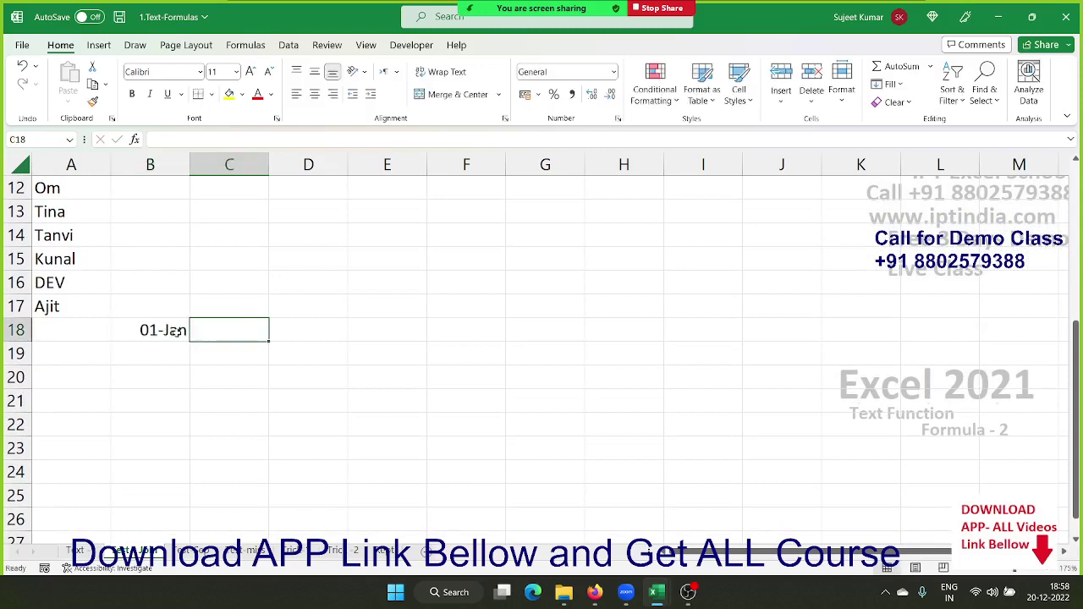
key(ctrl+semicolon)
key(Tab)
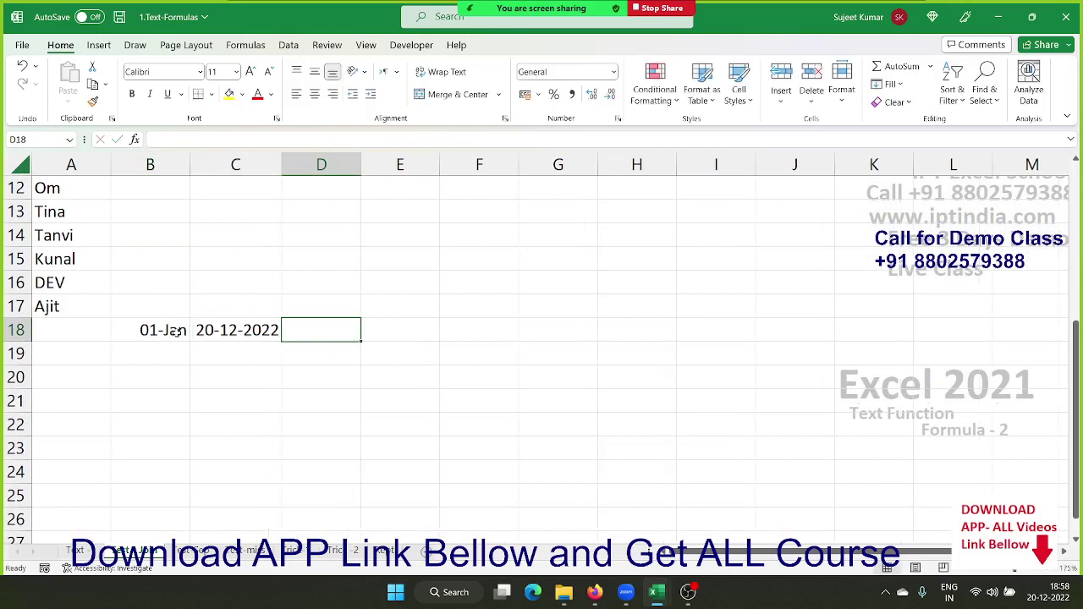
text(=)
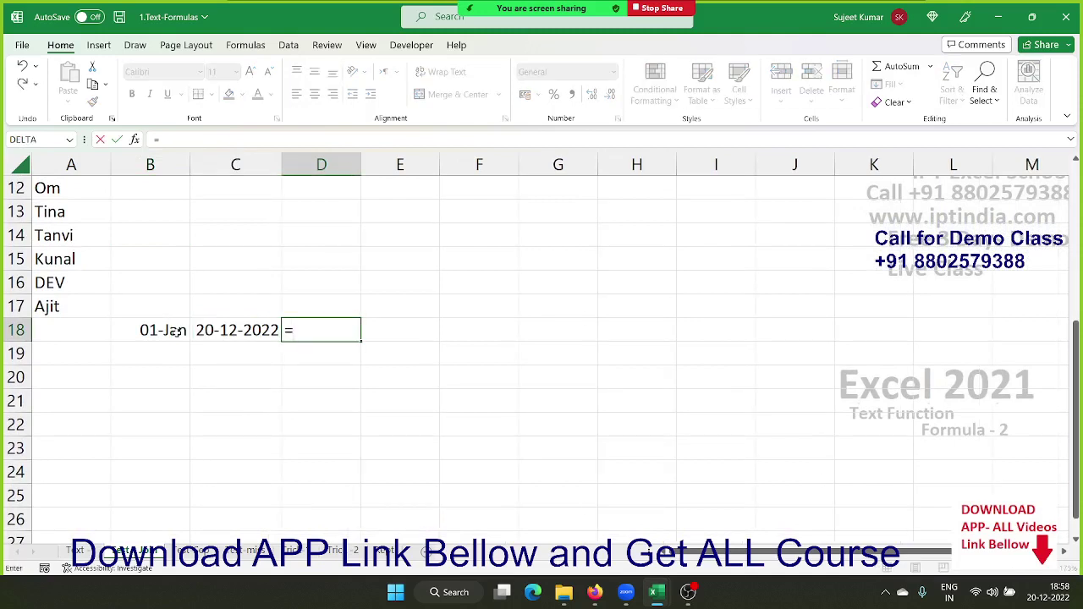
text("f)
- Make D18 ="From "&B18&" To "&C18, accepting Excel's correction; it shows serial numbers
key(BackSpace)
text(")
text(From)
text( ")
text(&)
click(178, 330)
text(,)
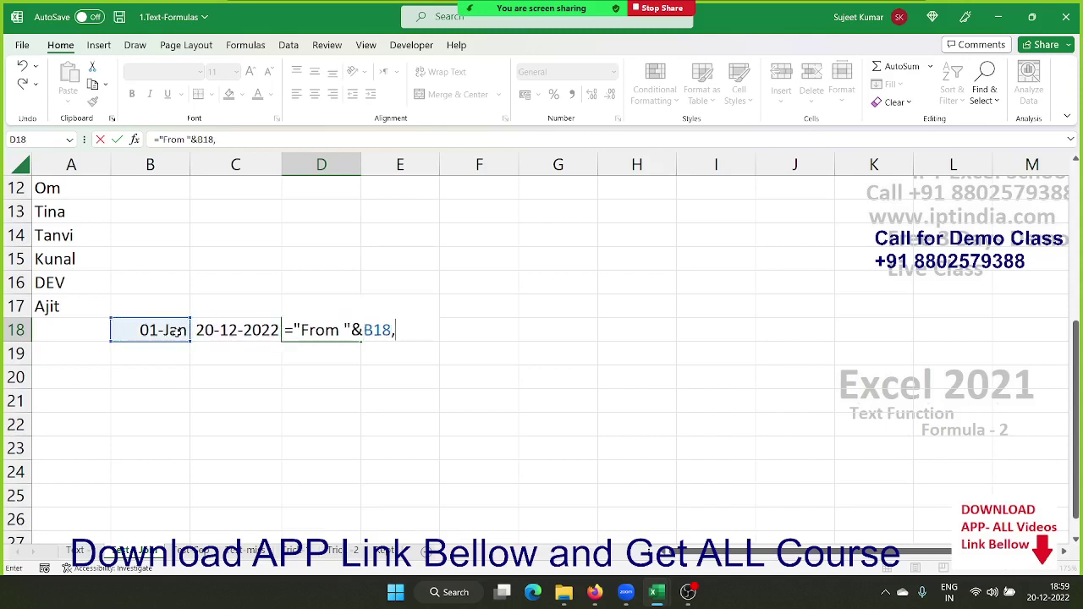
text(&")
text( To )
text("&)
key(Left)
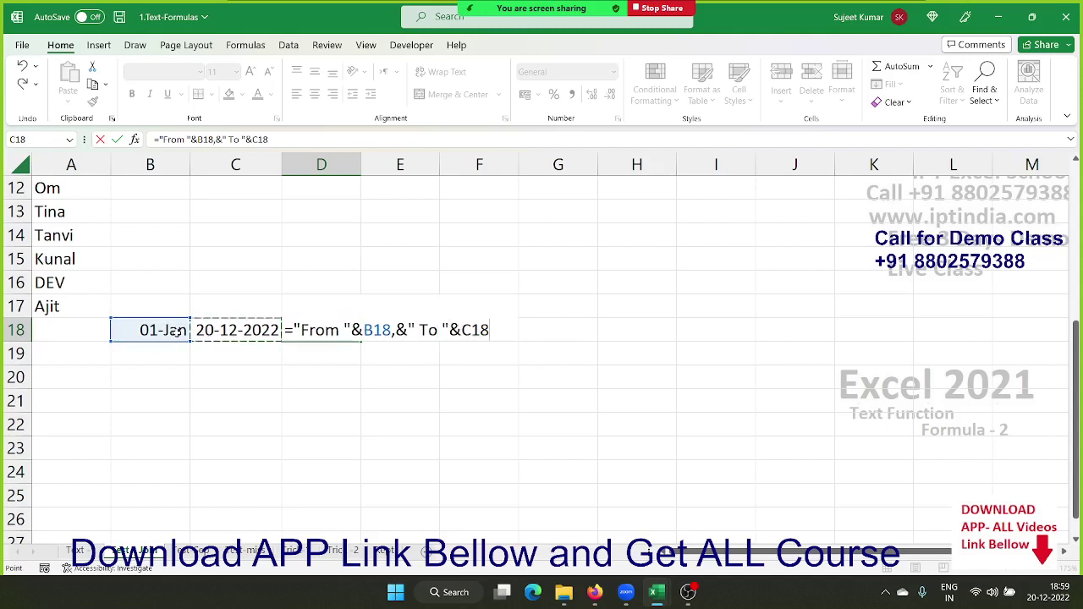
key(Return)
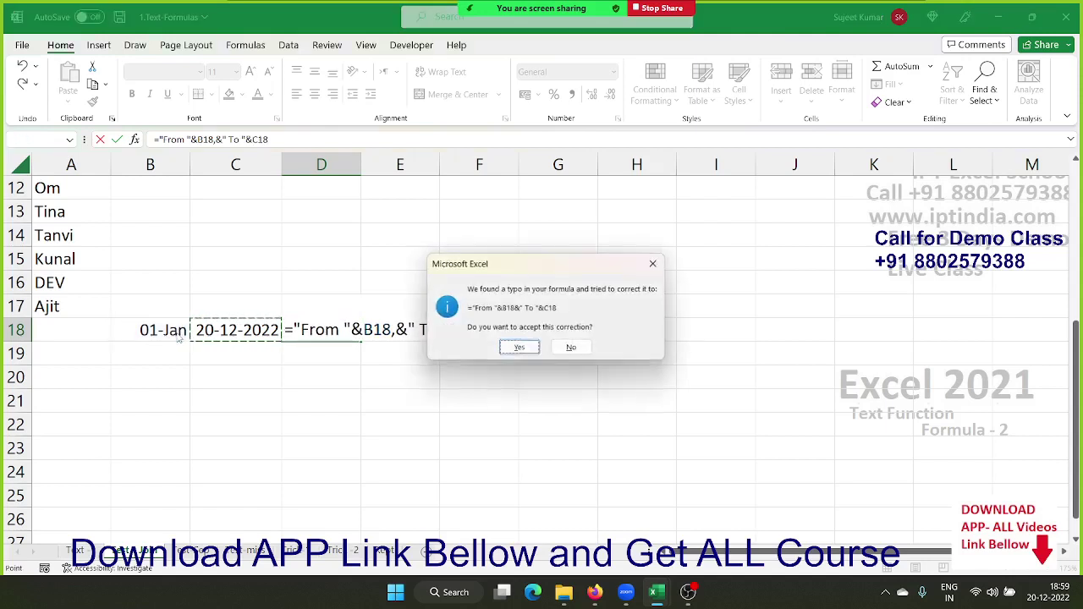
key(Return)
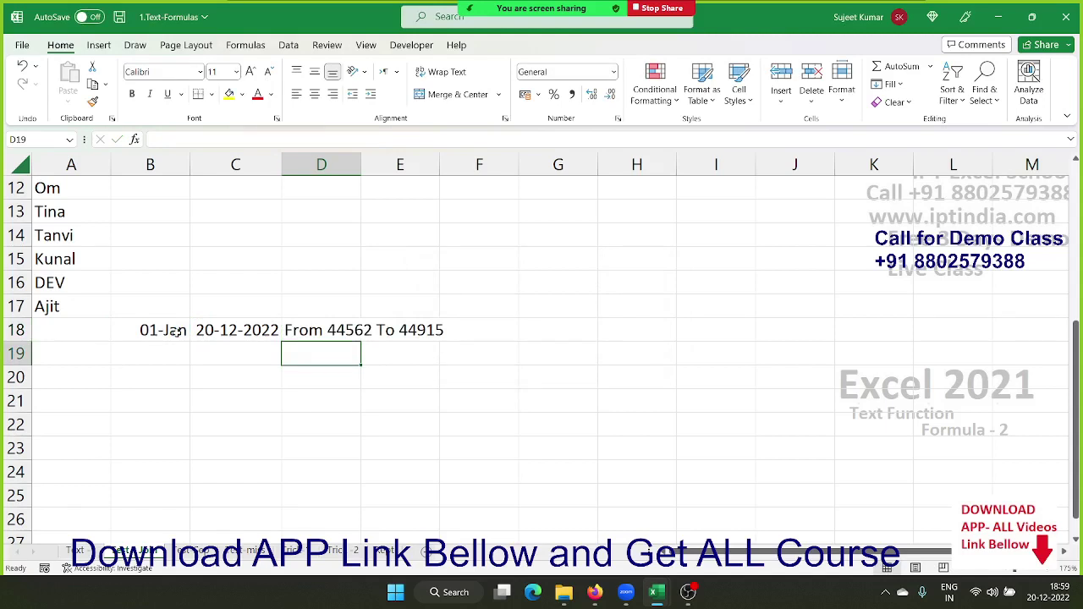
key(Up)
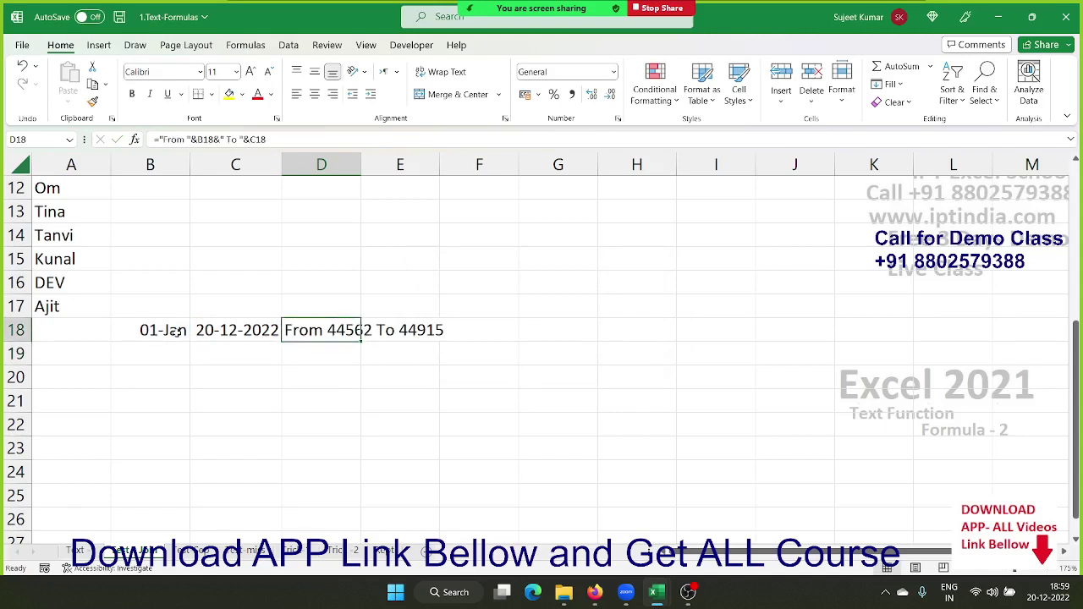
- In D18's formula, wrap the B18 reference as TEXT(B18,"DD-MMM-YY")
key(F2)
key(Left)
key(Left)
key(Left)
key(Left)
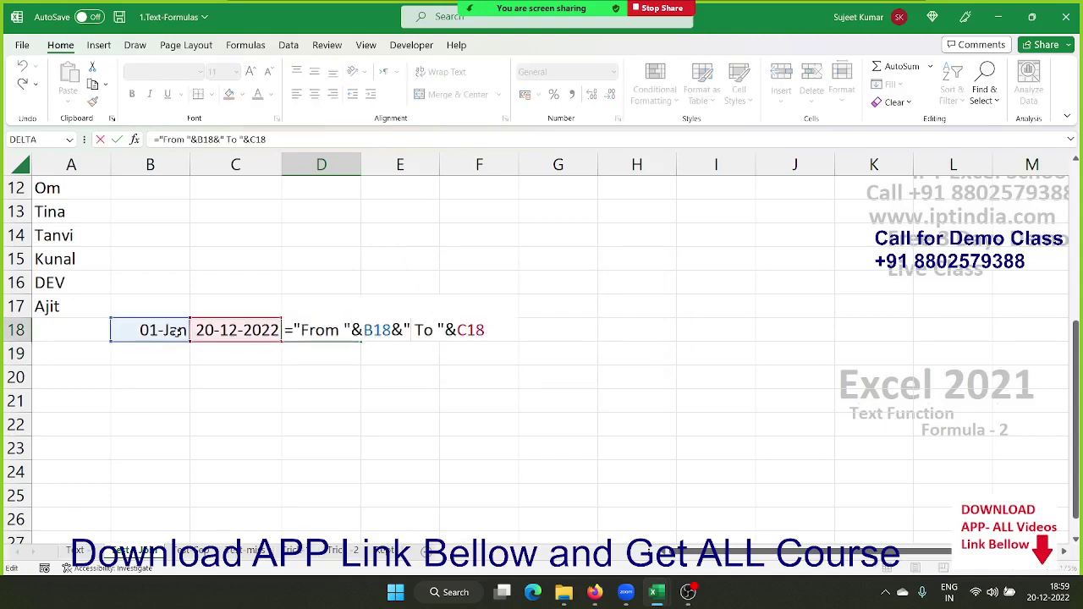
key(Left)
key(Left)
key(Left)
key(Left)
key(Left)
text(te)
key(Escape)
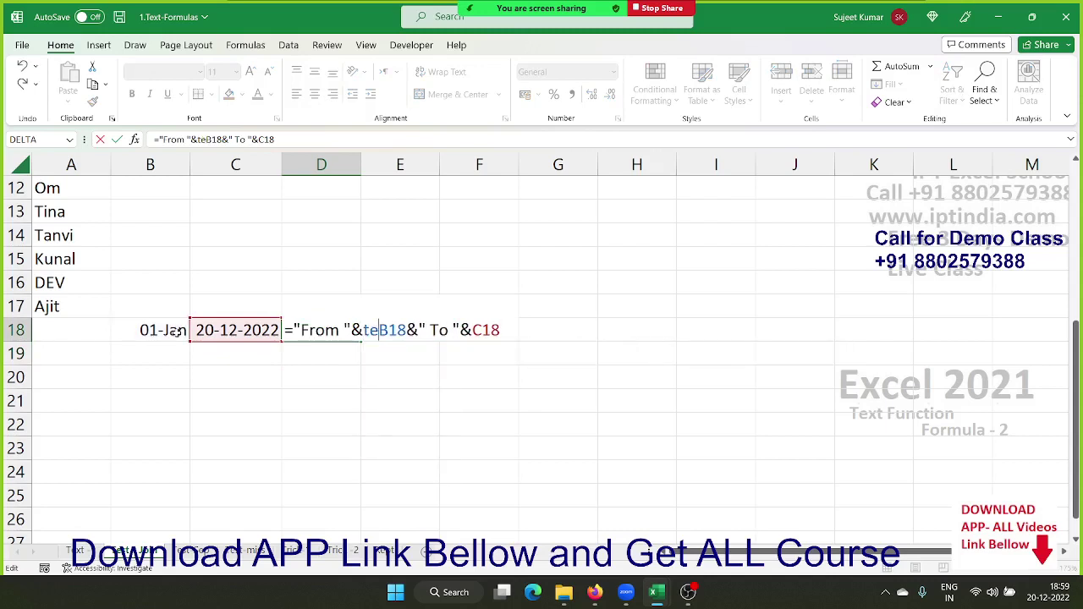
key(Tab)
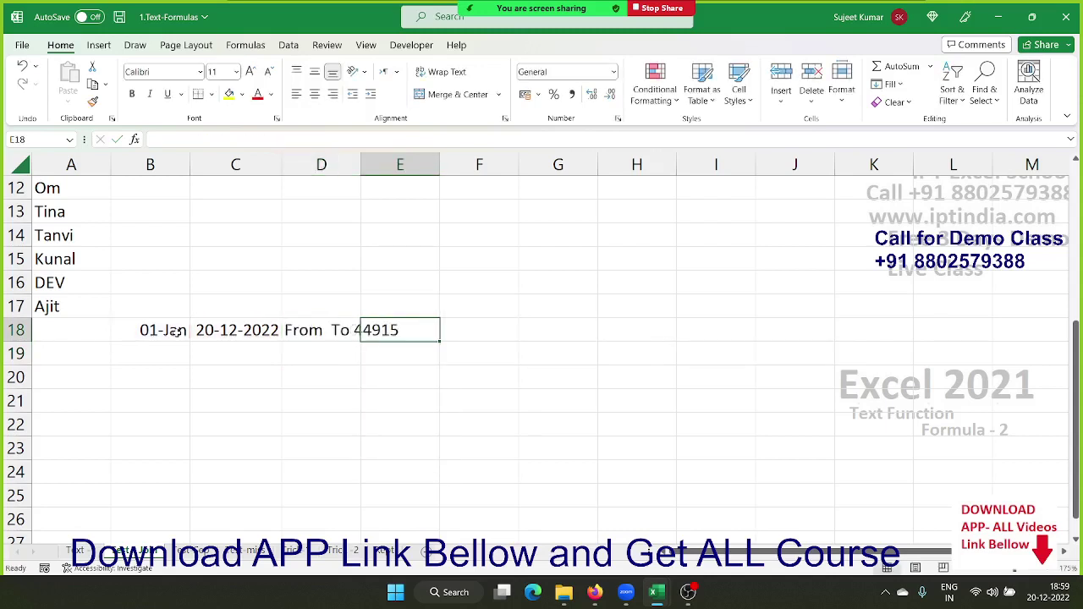
key(Left)
key(F2)
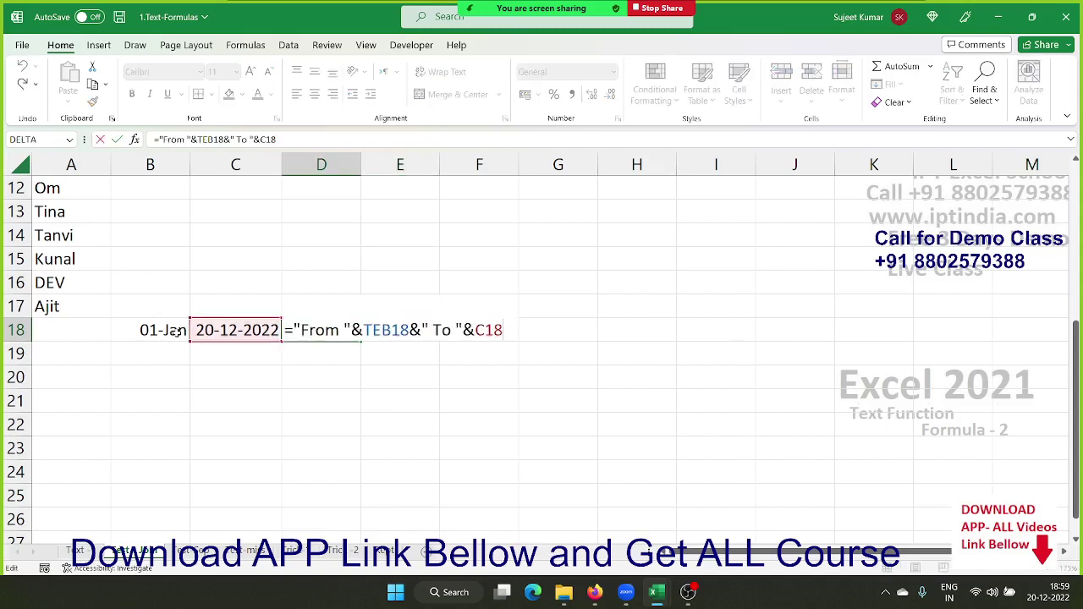
key(Left)
key(Left)
key(Left)
key(Left)
key(Left)
key(Left)
key(Left)
key(Left)
key(Left)
key(Left)
key(Left)
key(Left)
key(BackSpace)
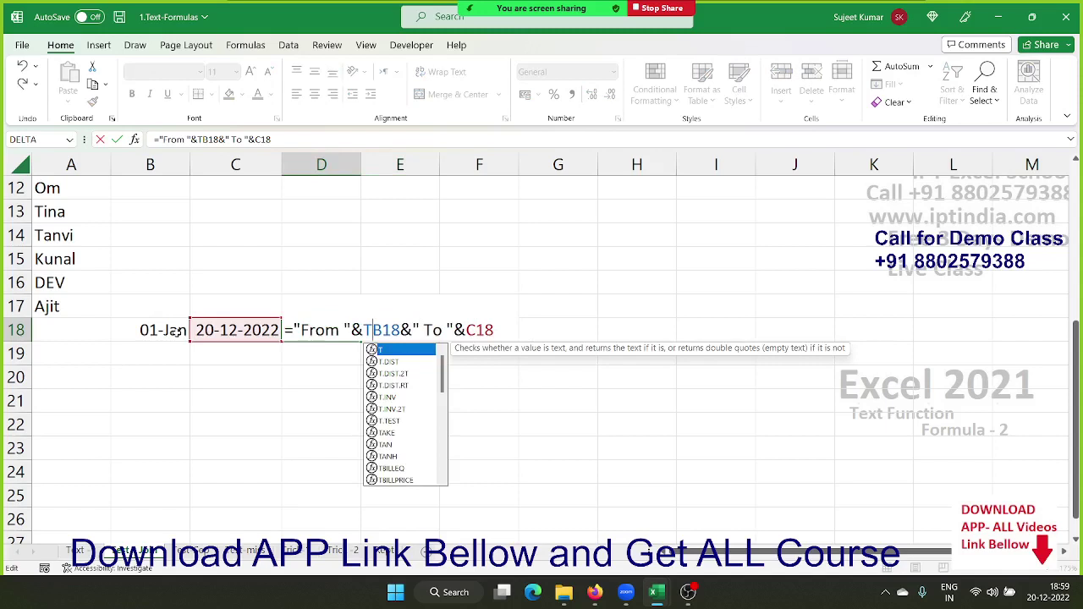
text(e)
key(Tab)
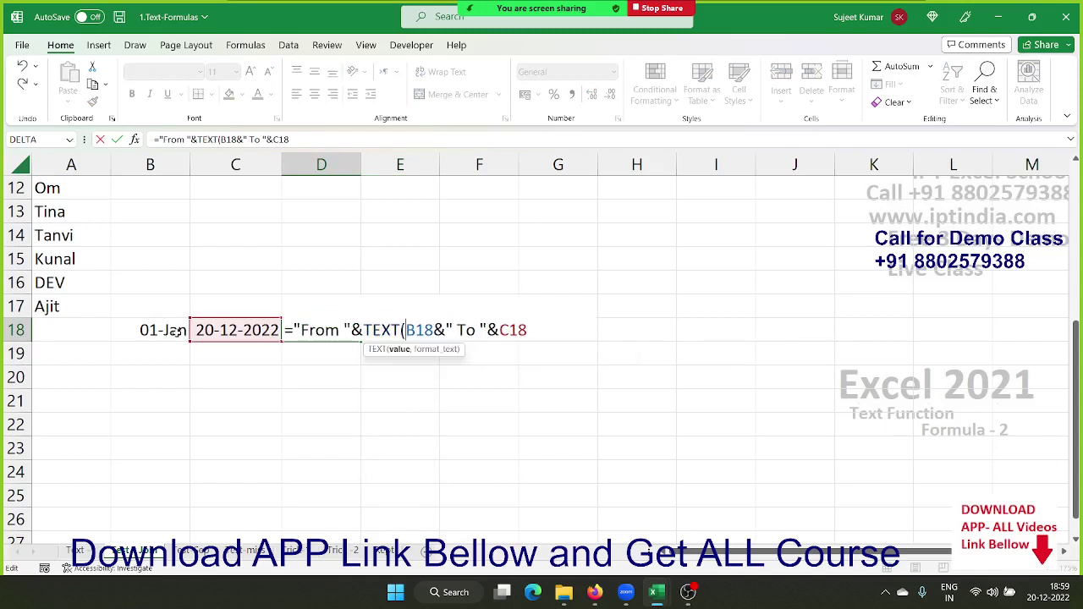
key(Right)
key(Right)
key(Right)
text(,)
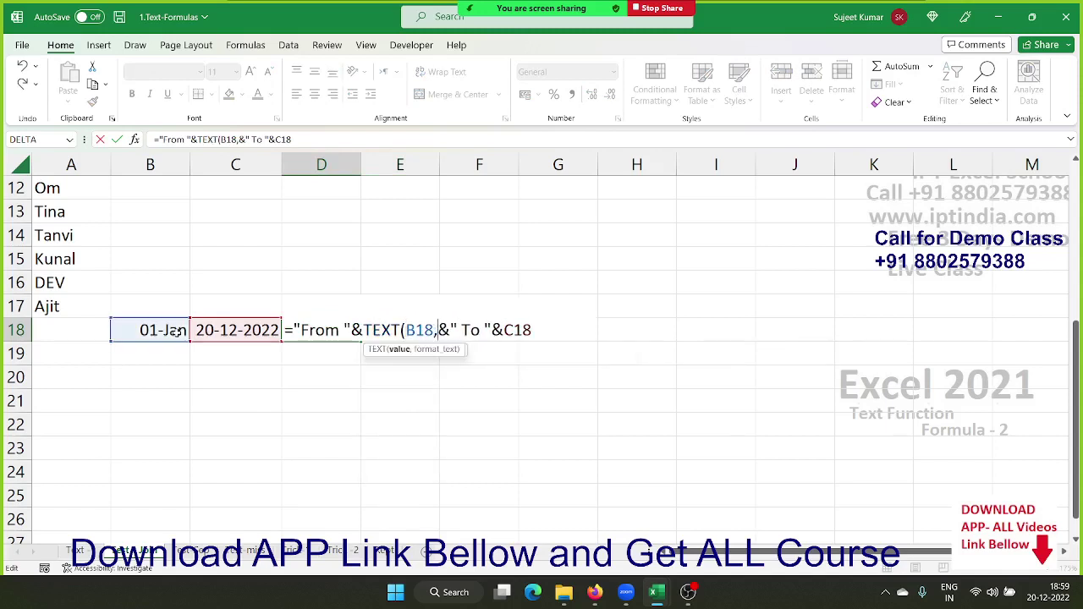
text("DD)
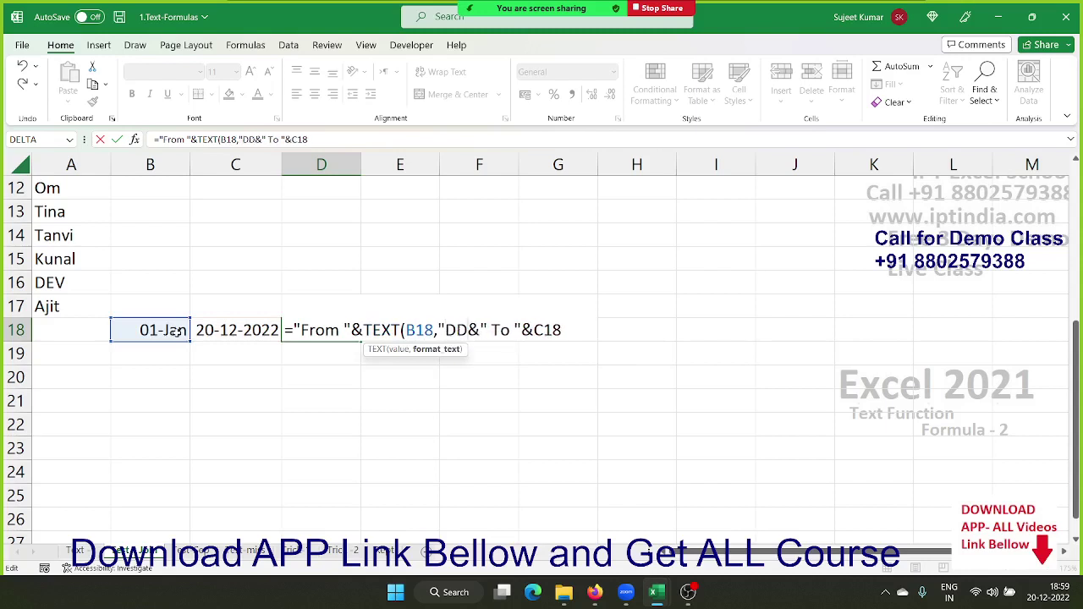
text(-MM)
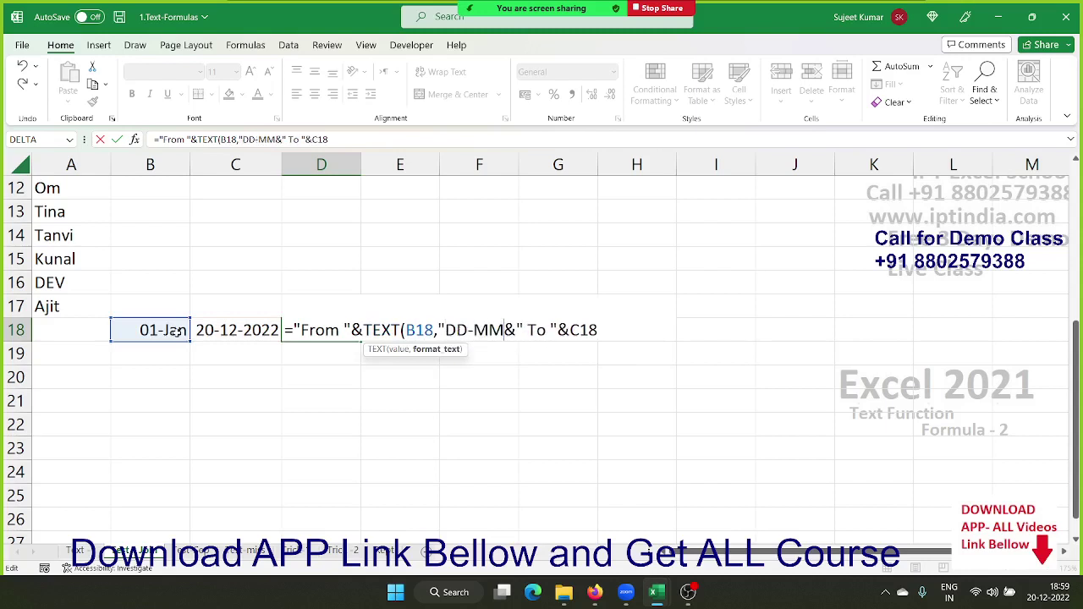
text(M-Y)
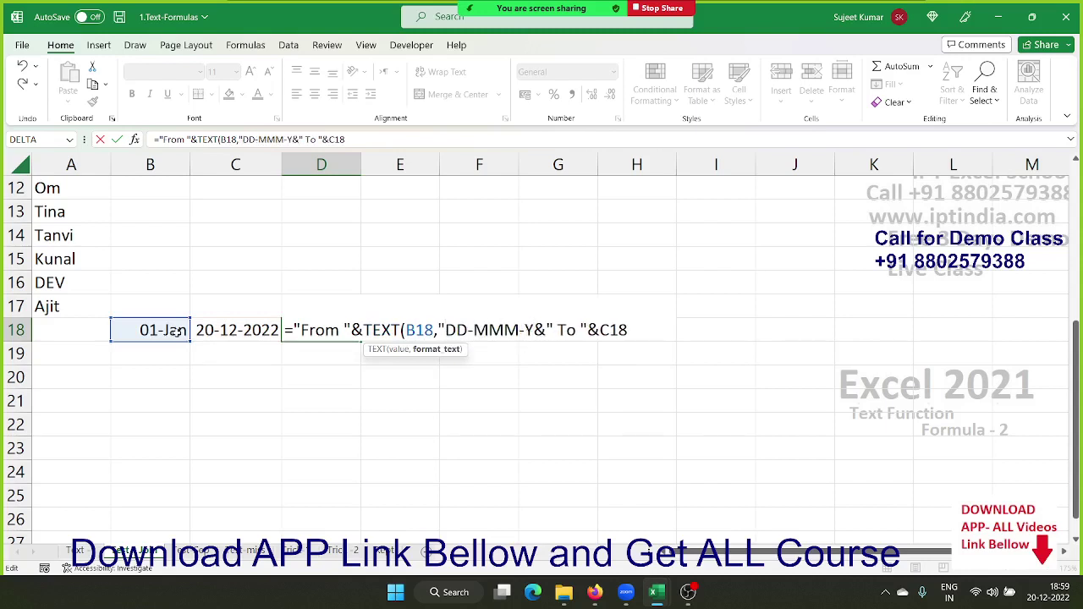
text(Y"))
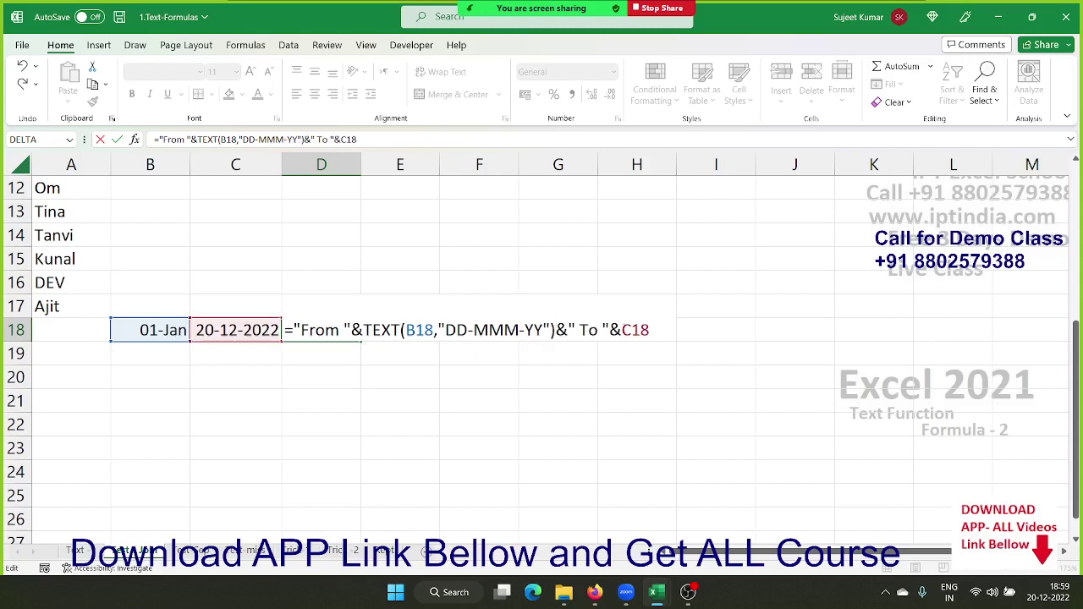
- Wrap C18 as TEXT(C18,"DD-MMM-YY") so D18 reads From 01-Jan-22 To 20-Dec-22
key(Left)
key(Left)
key(Left)
text(te)
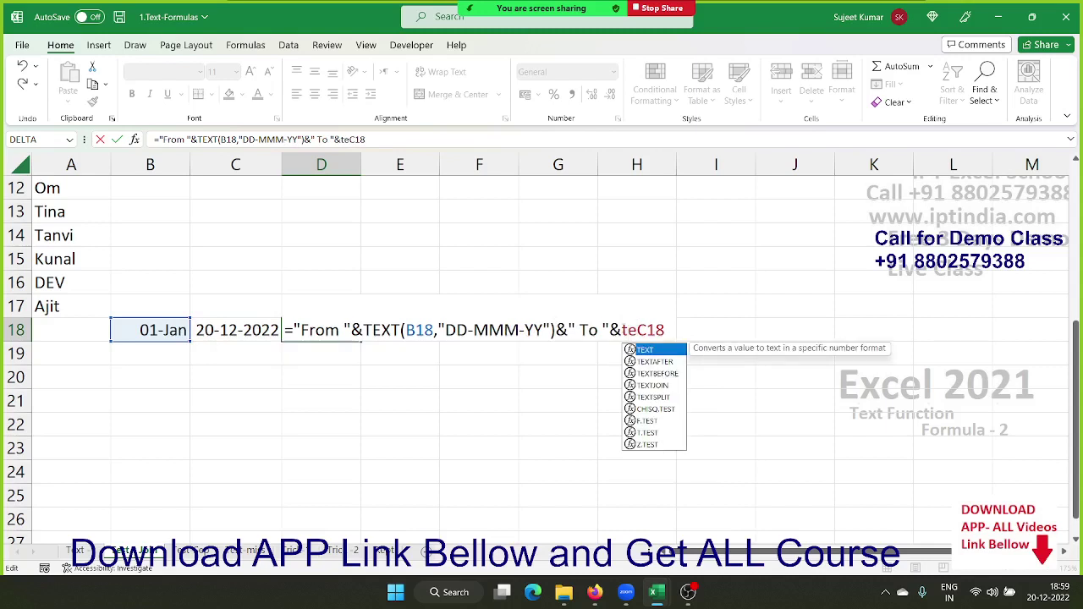
text(x)
key(Tab)
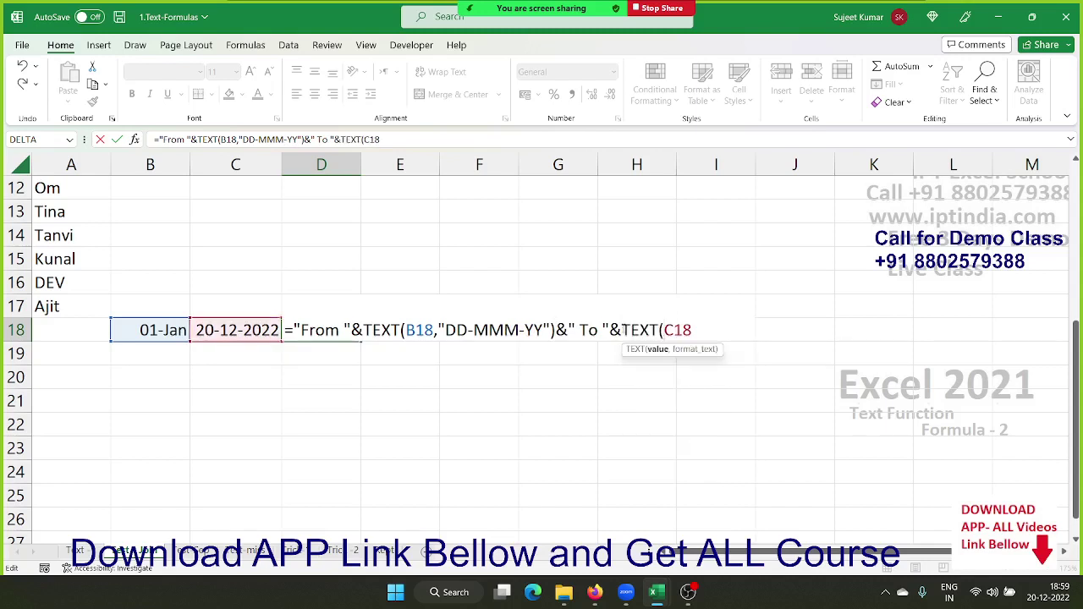
text(,")
text(DD)
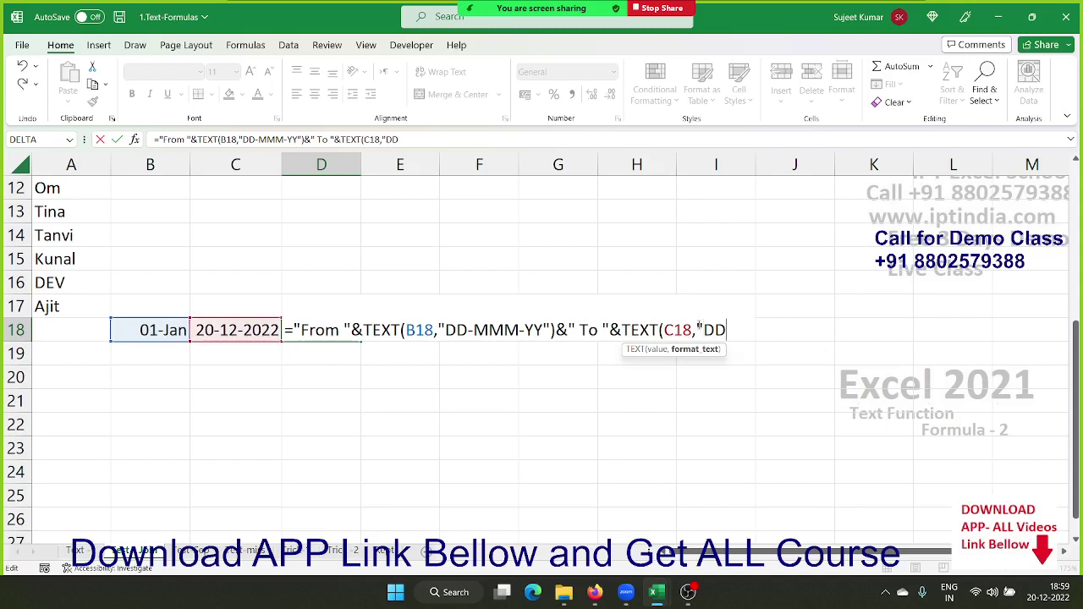
text(-MMM)
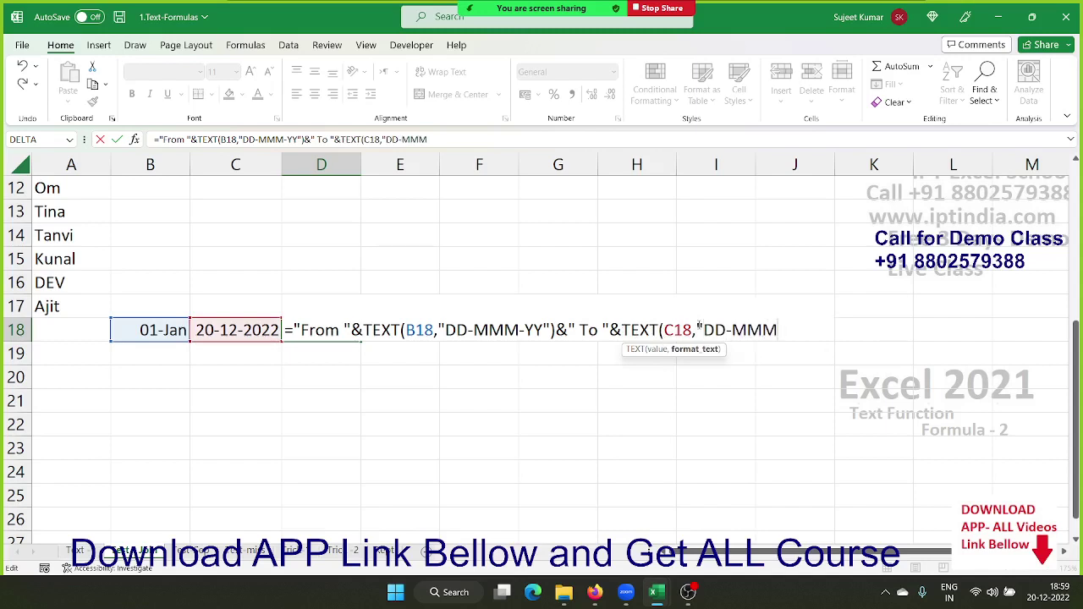
text(-YY")
text())
key(Return)
key(Up)
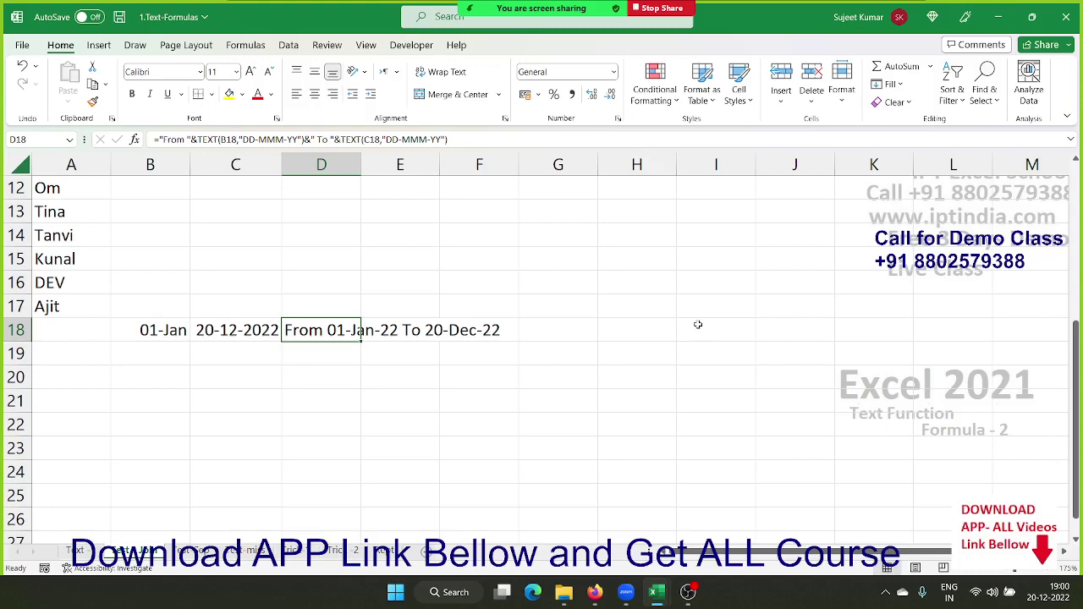
- Return to cell A1 to view the earlier name examples in rows 1–7
key(Up)
key(Up)
key(Up)
key(Up)
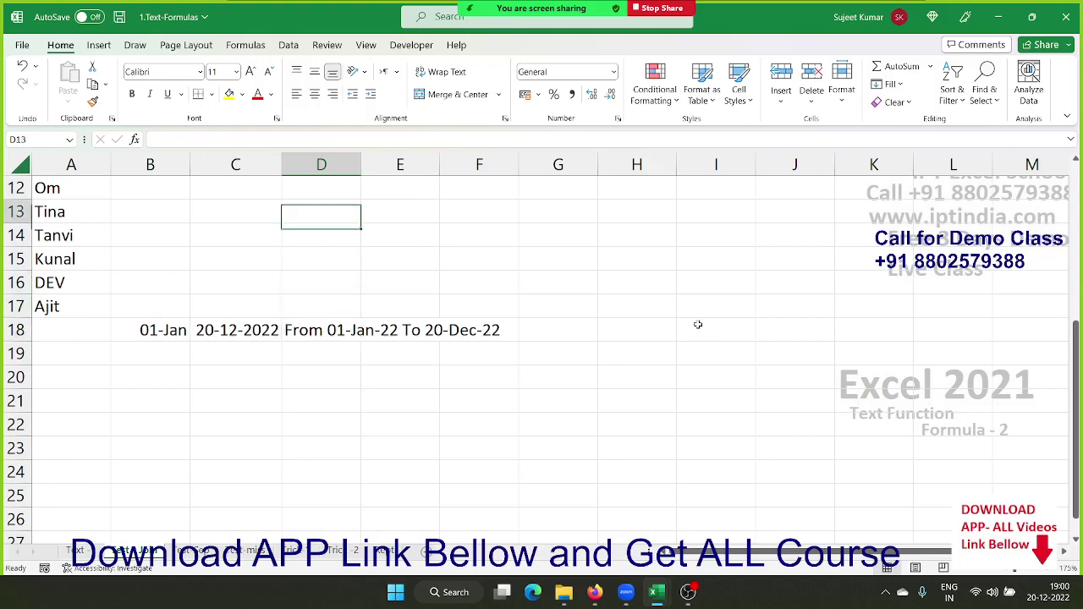
key(Up)
key(Up)
key(Up)
key(Left)
key(Left)
key(Left)
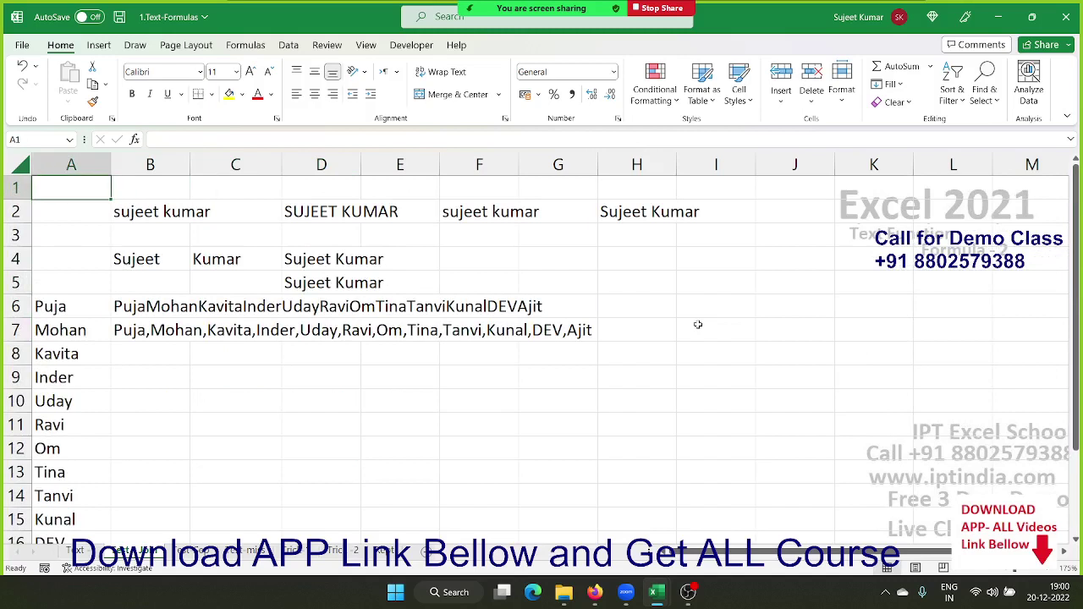